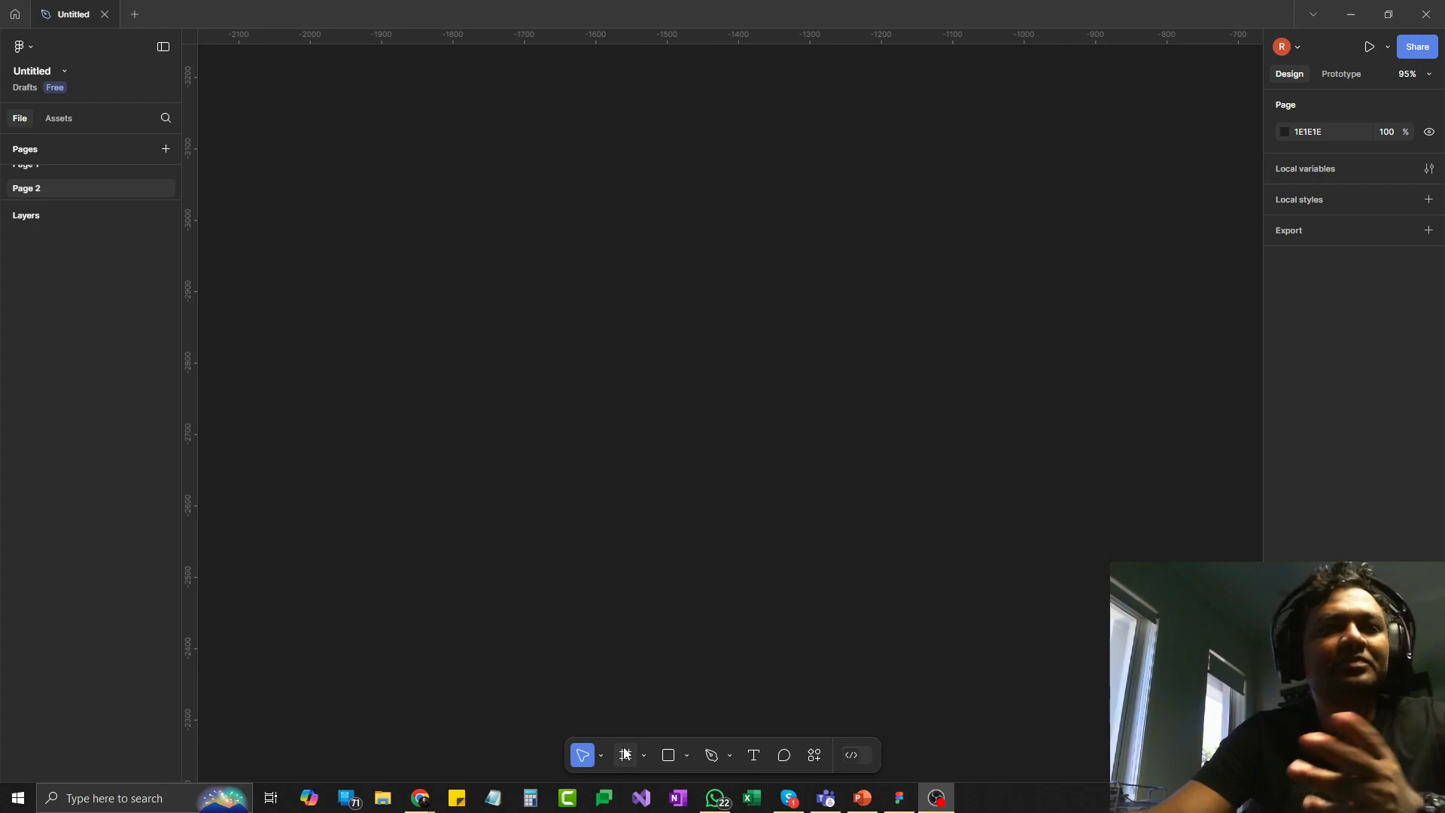
- Draw a rectangle on the empty canvas and resize it to about 261 × 76
click(685, 756)
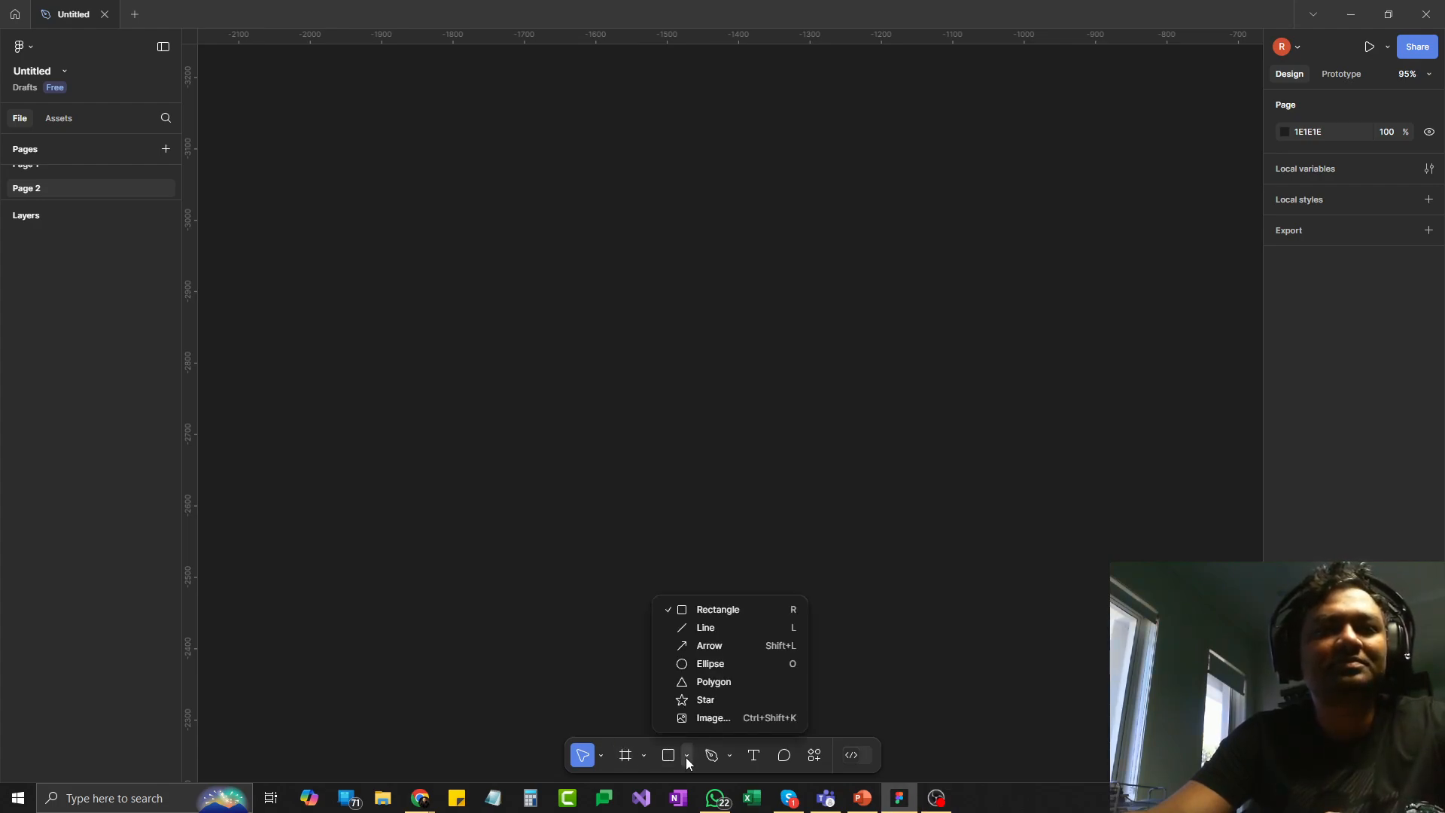
click(670, 757)
click(490, 284)
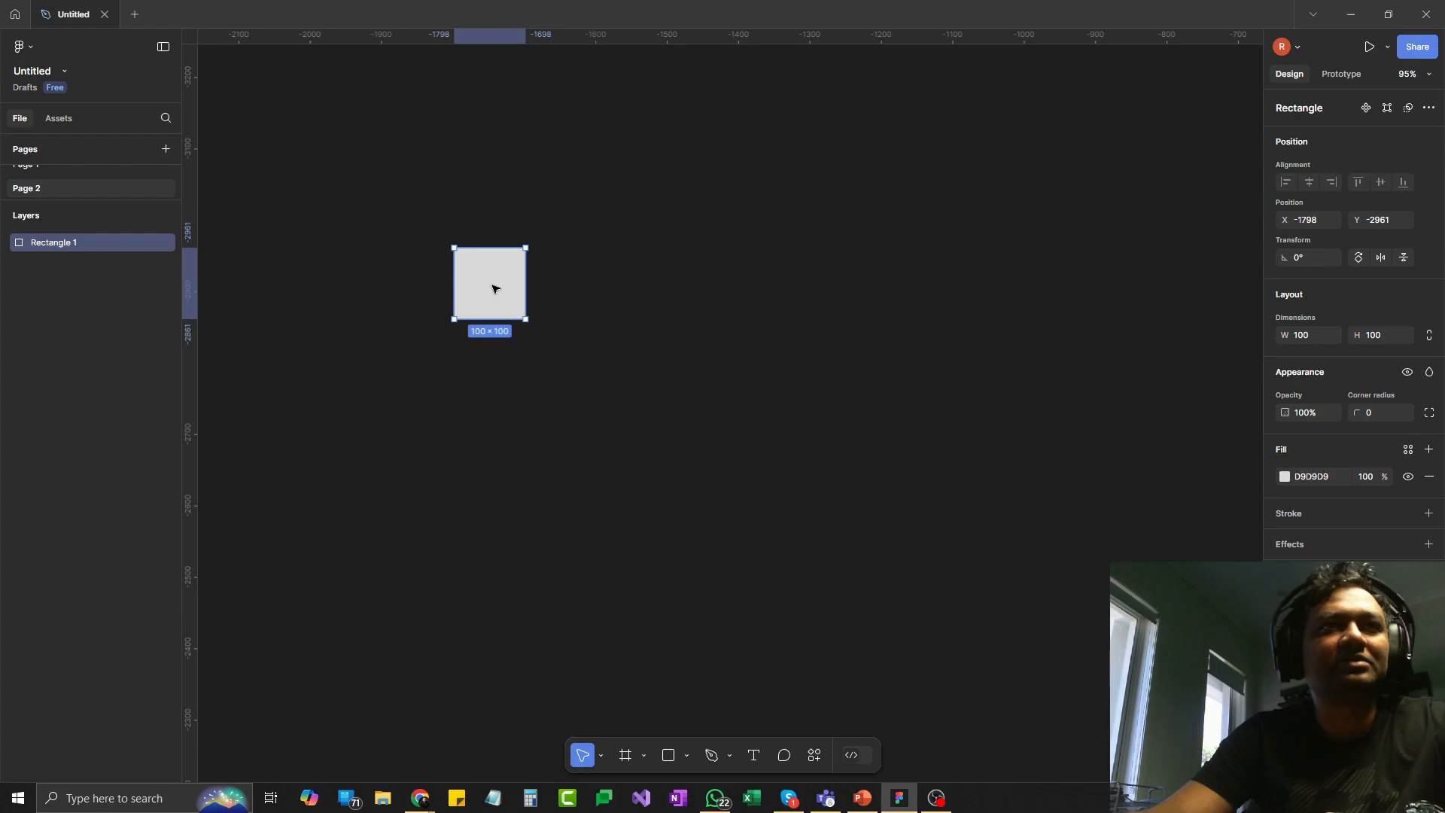
drag(528, 322, 642, 302)
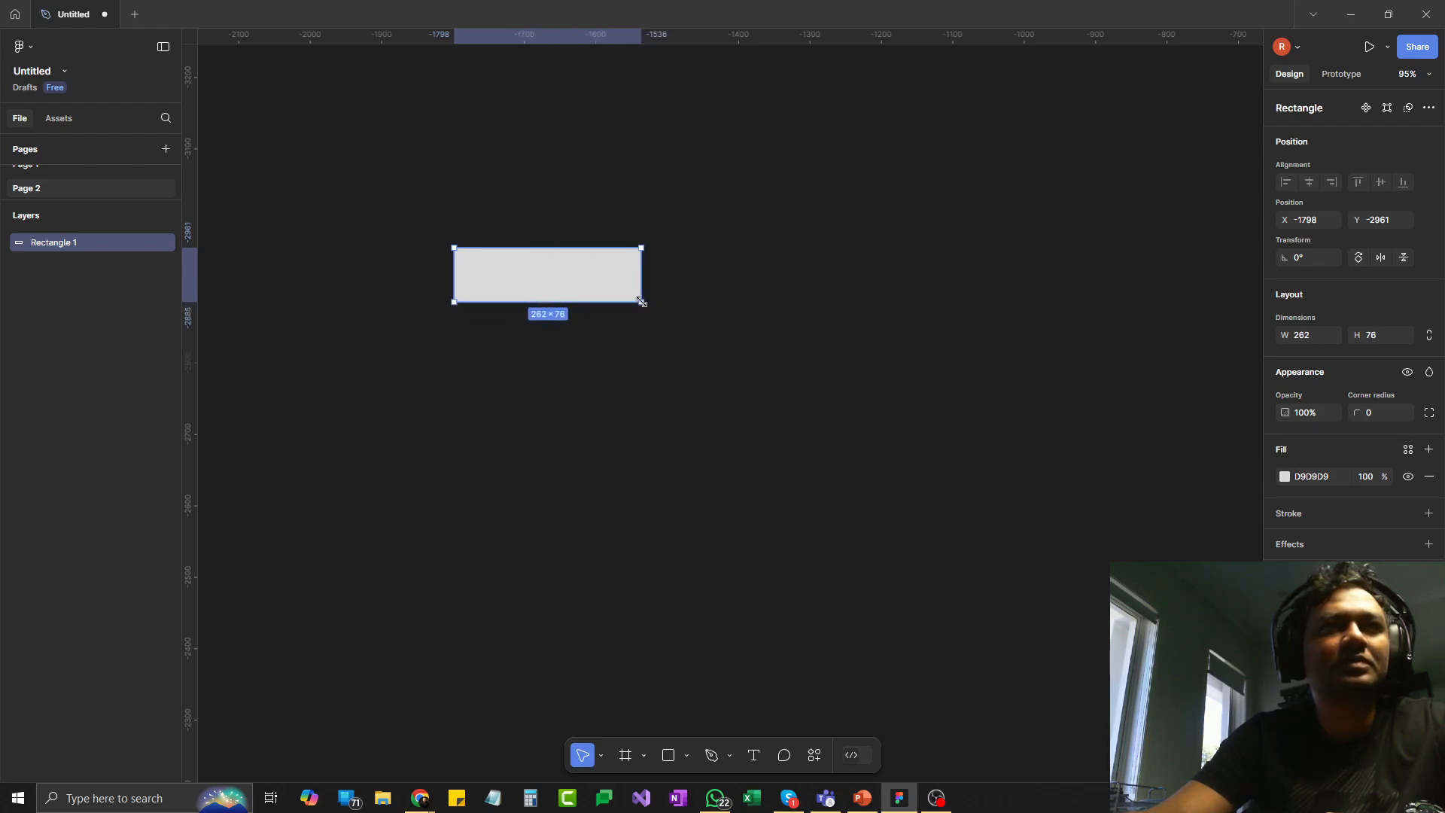
- Add the text "Button" on the rectangle and resize its text box to about 137 × 37
click(755, 756)
click(500, 273)
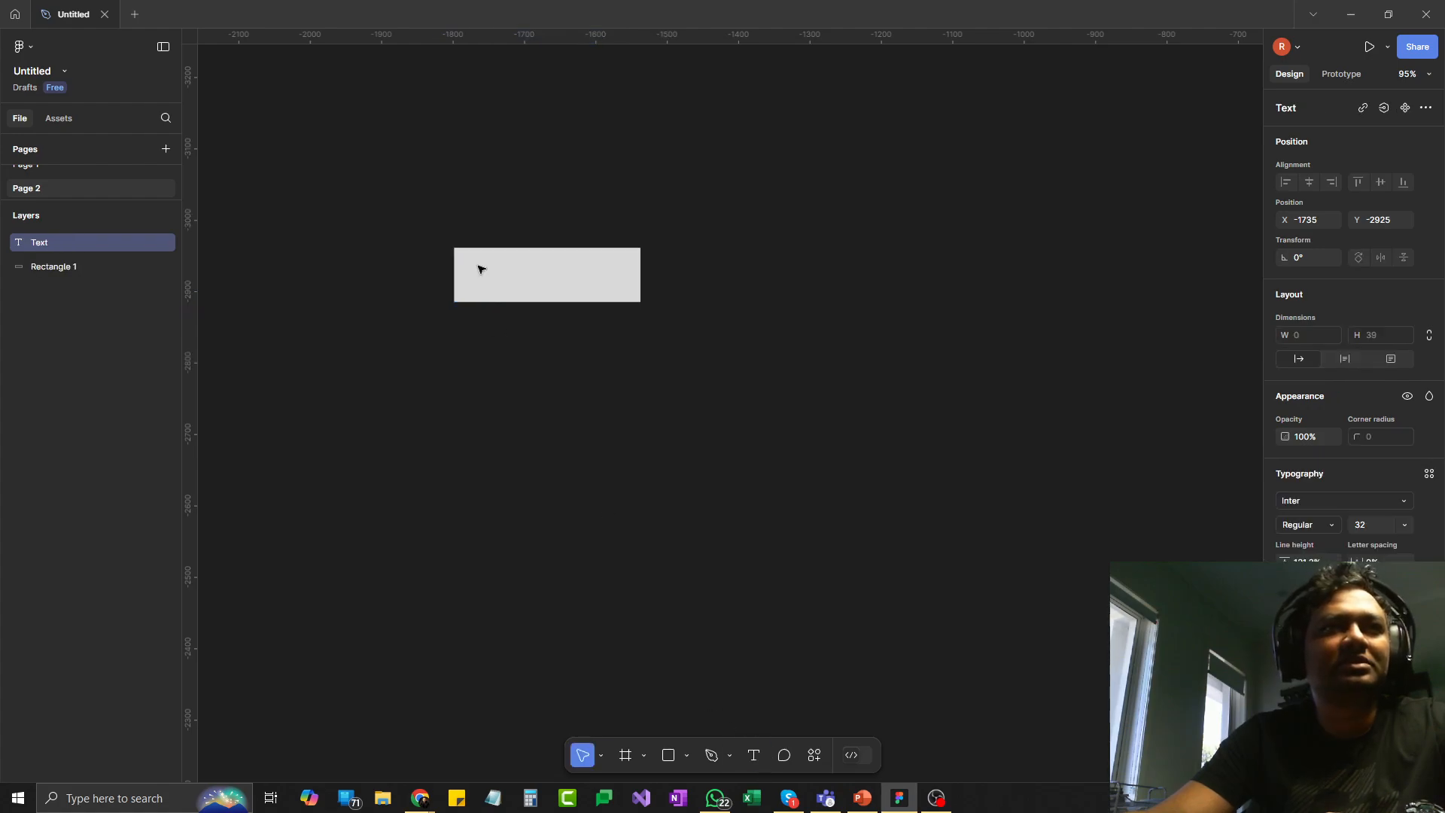
text(Button)
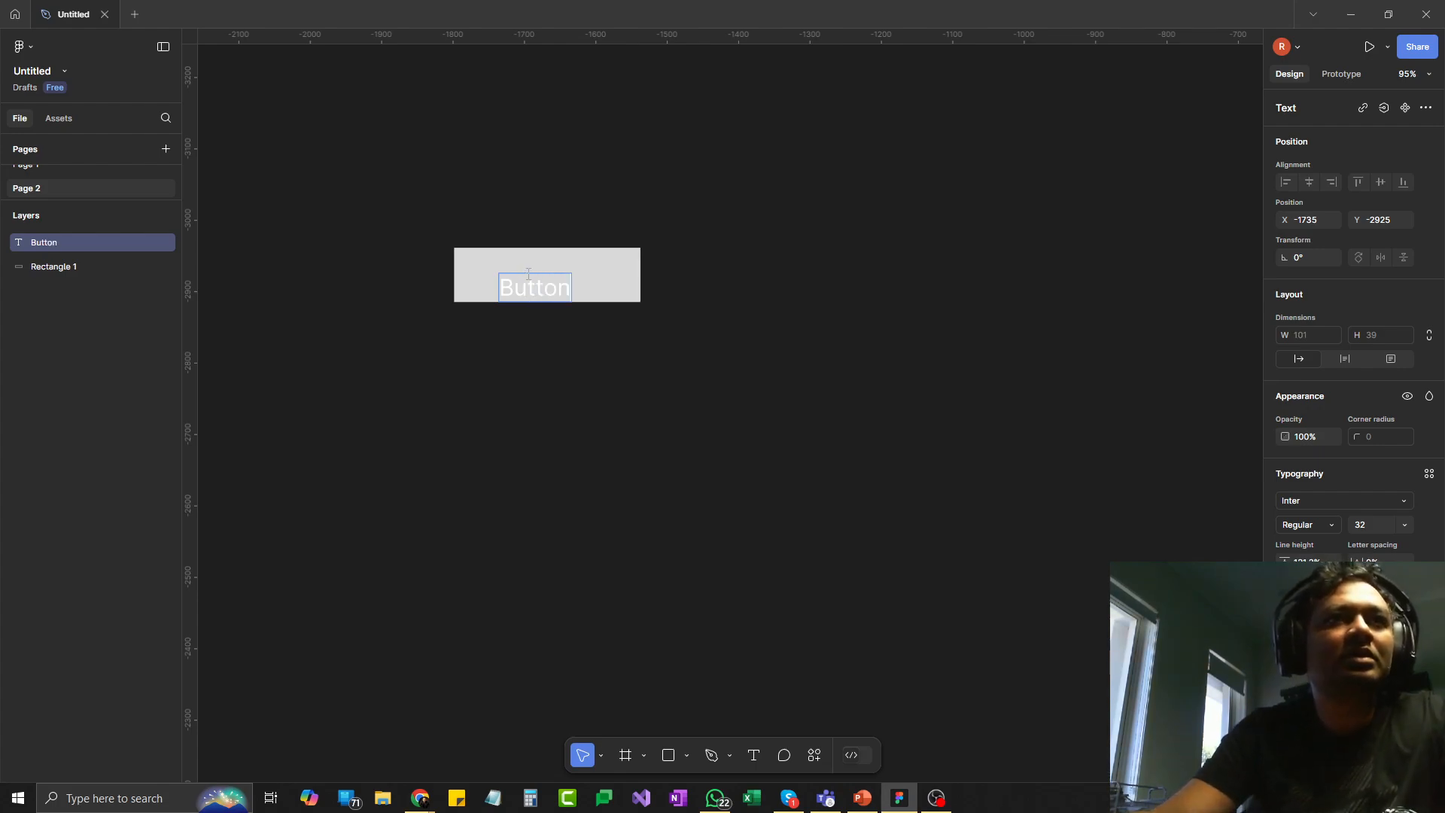
key(Escape)
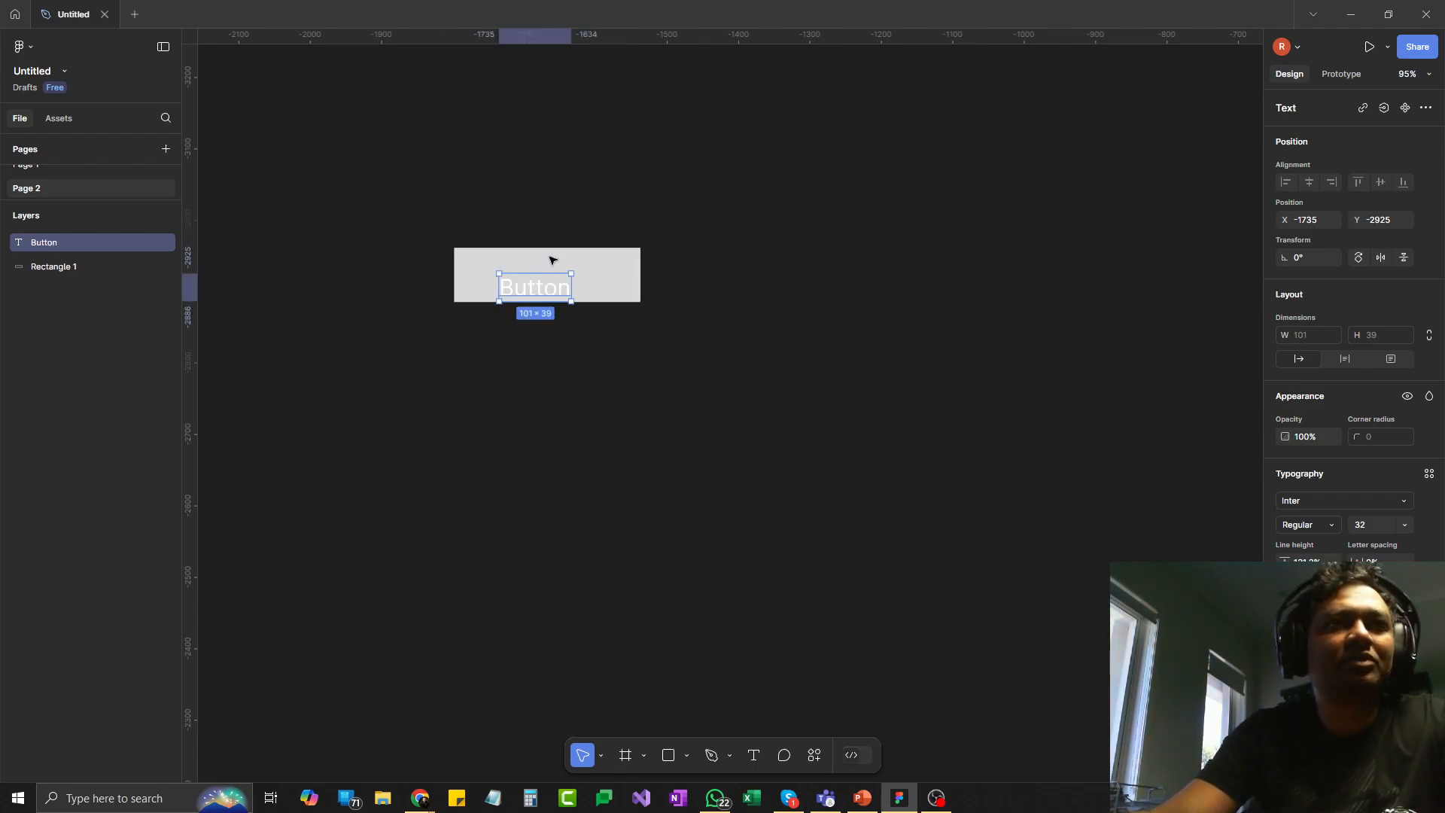
mouse_move(571, 274)
mouse_down()
mouse_move(593, 257)
mouse_move(597, 284)
mouse_up()
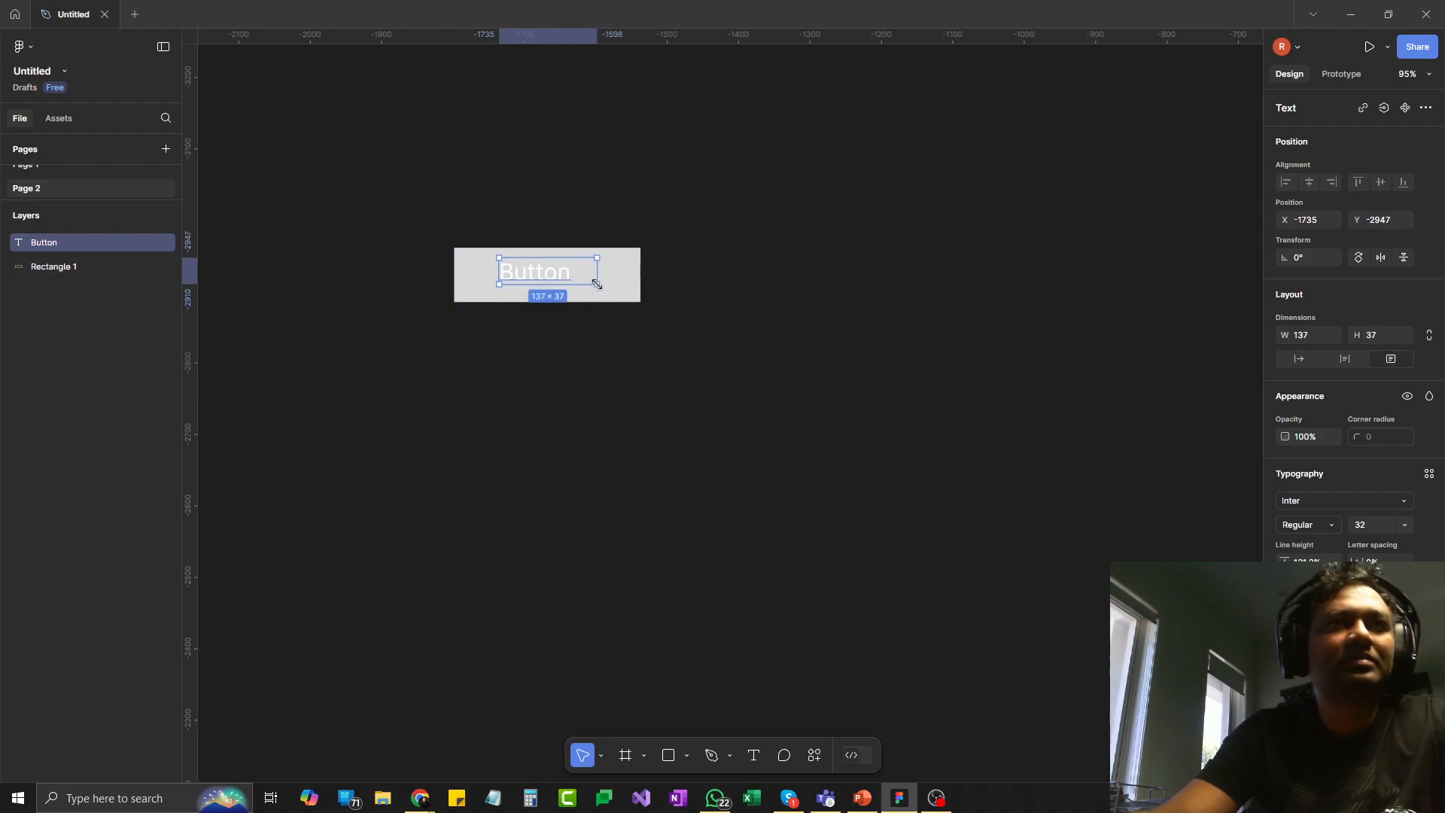
- Set the rectangle's corner radius to 16
click(629, 281)
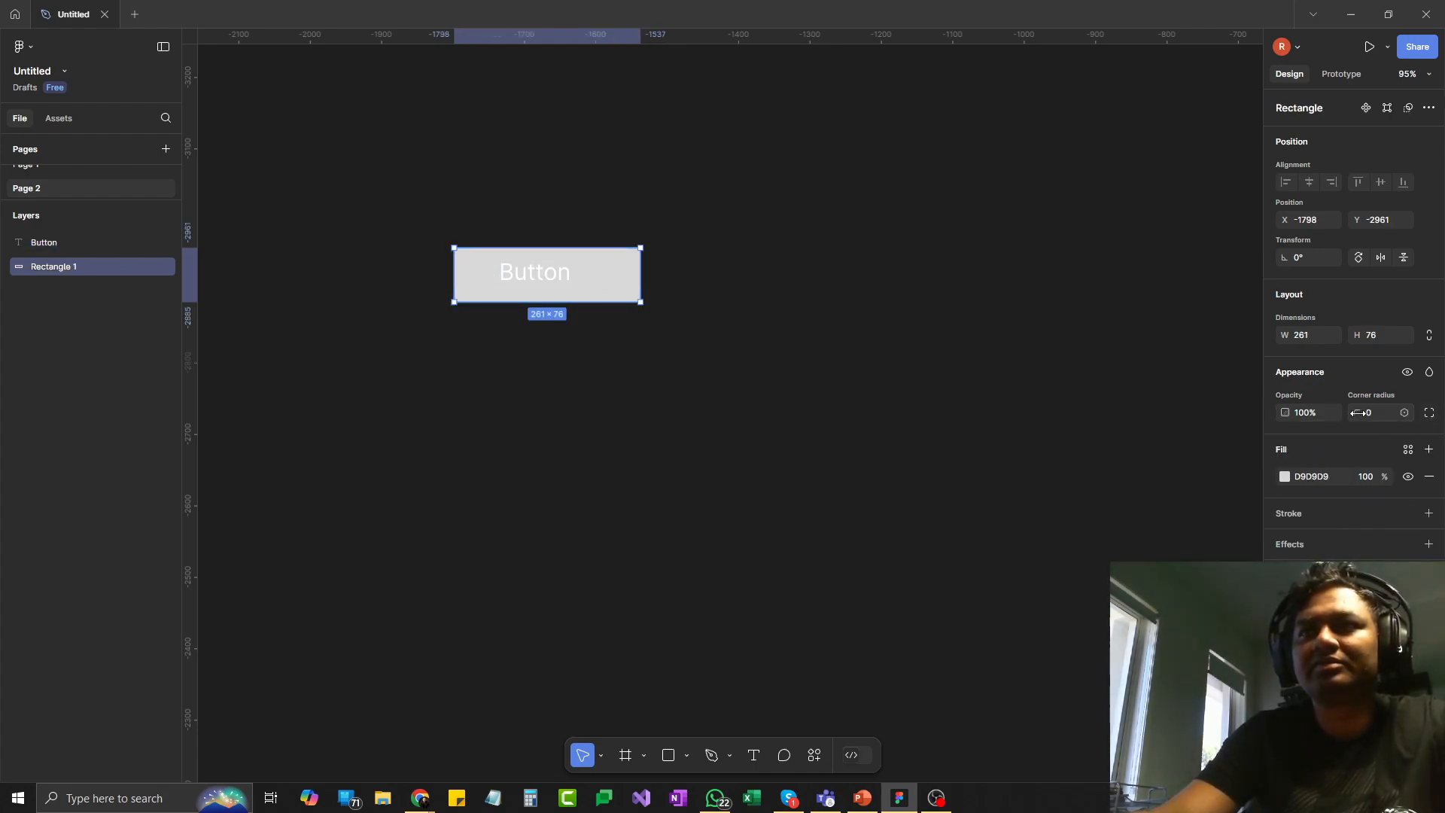
click(1384, 419)
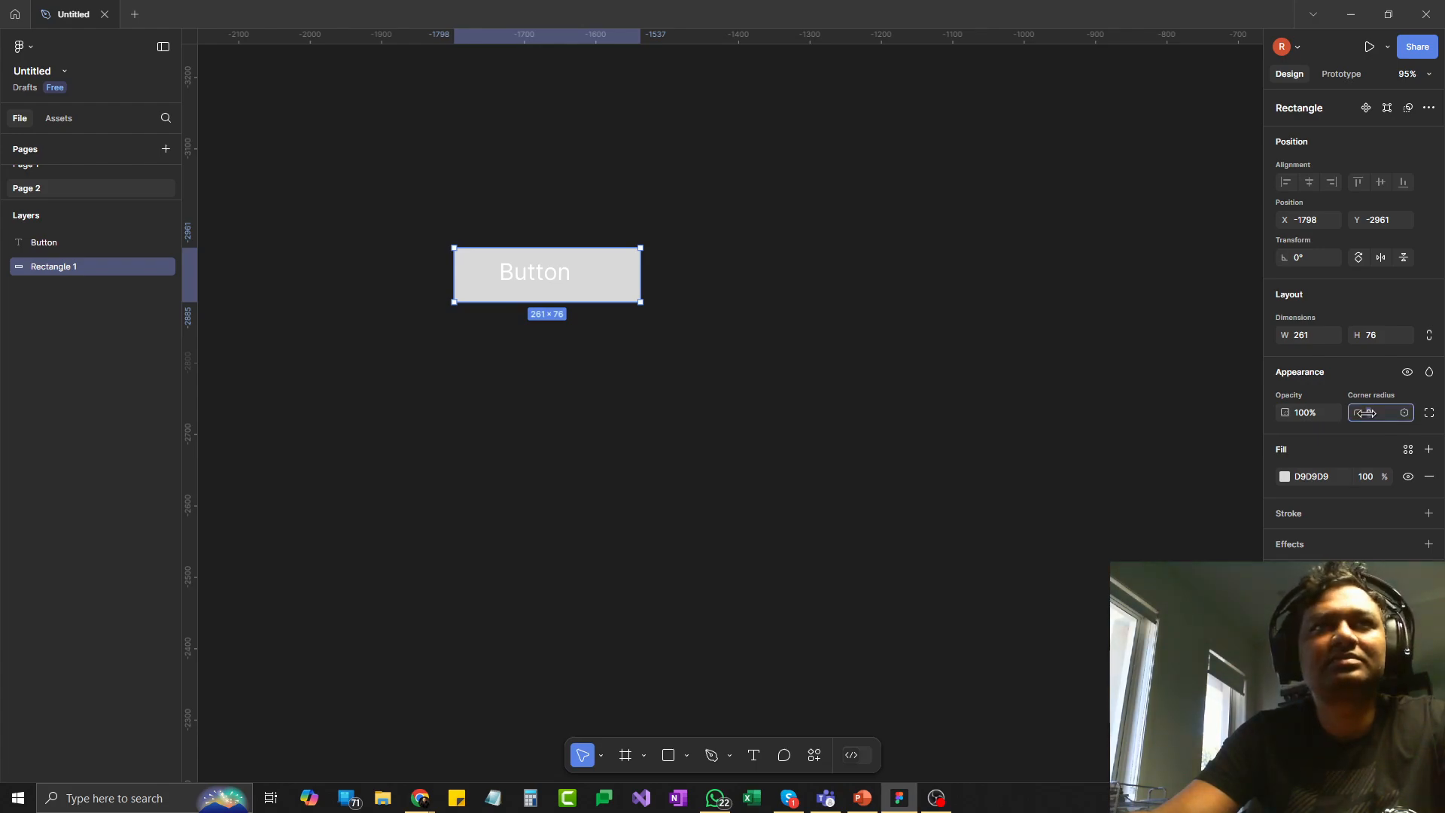
text(8)
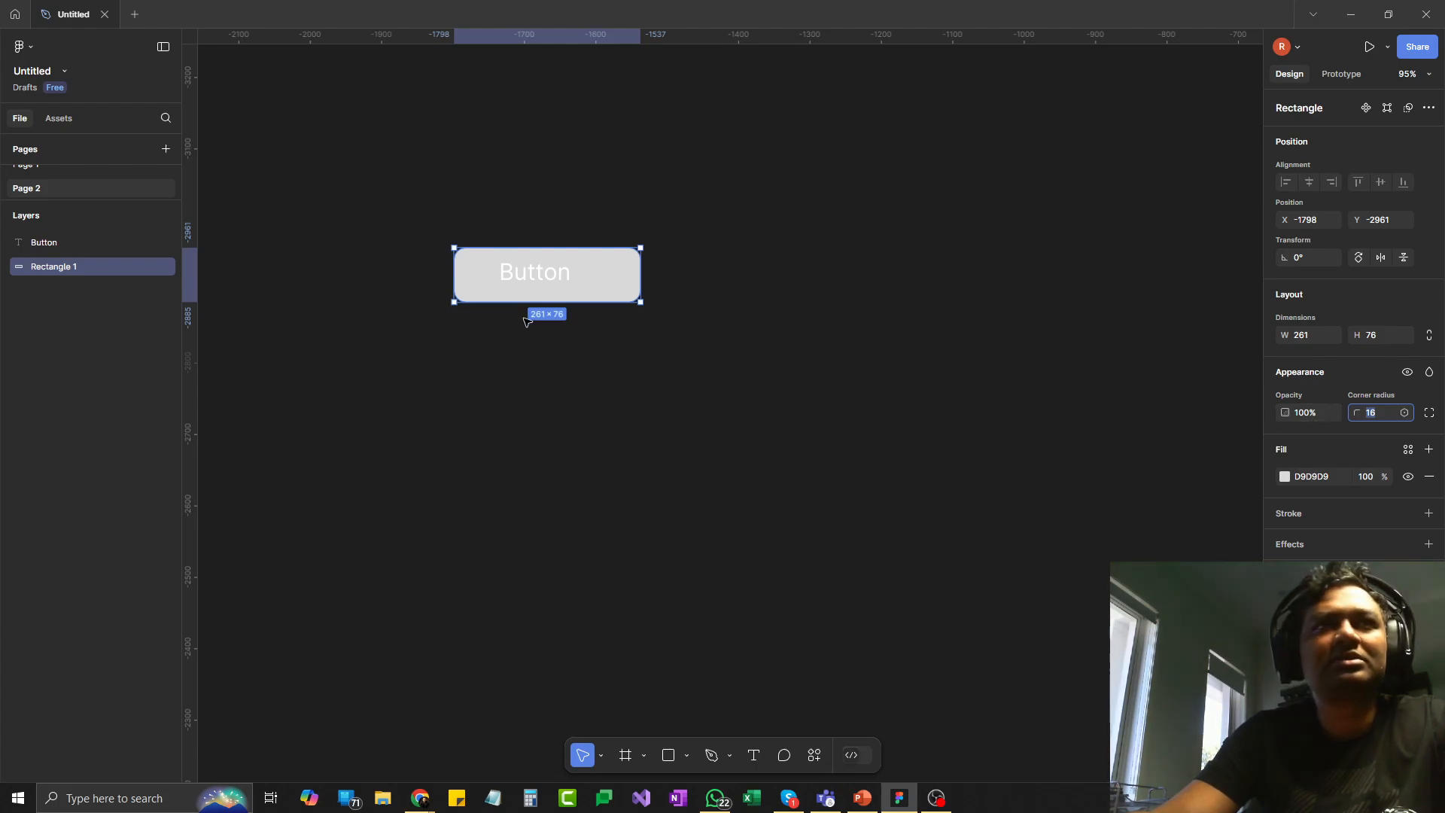
- Change the fill colour of the "Button" text to dark grey
click(526, 276)
double_click(526, 276)
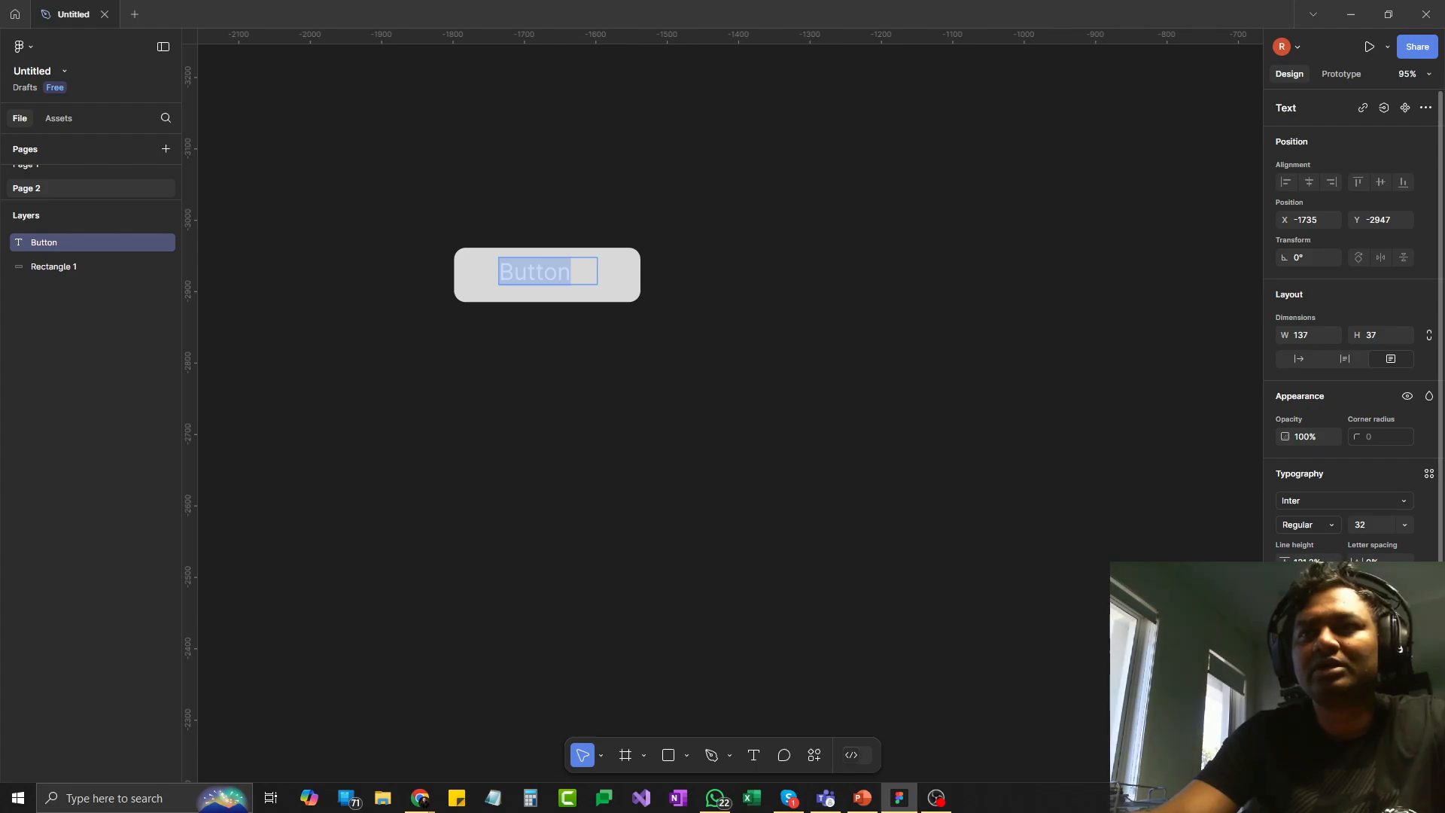
scroll(1334, 390, down, 1)
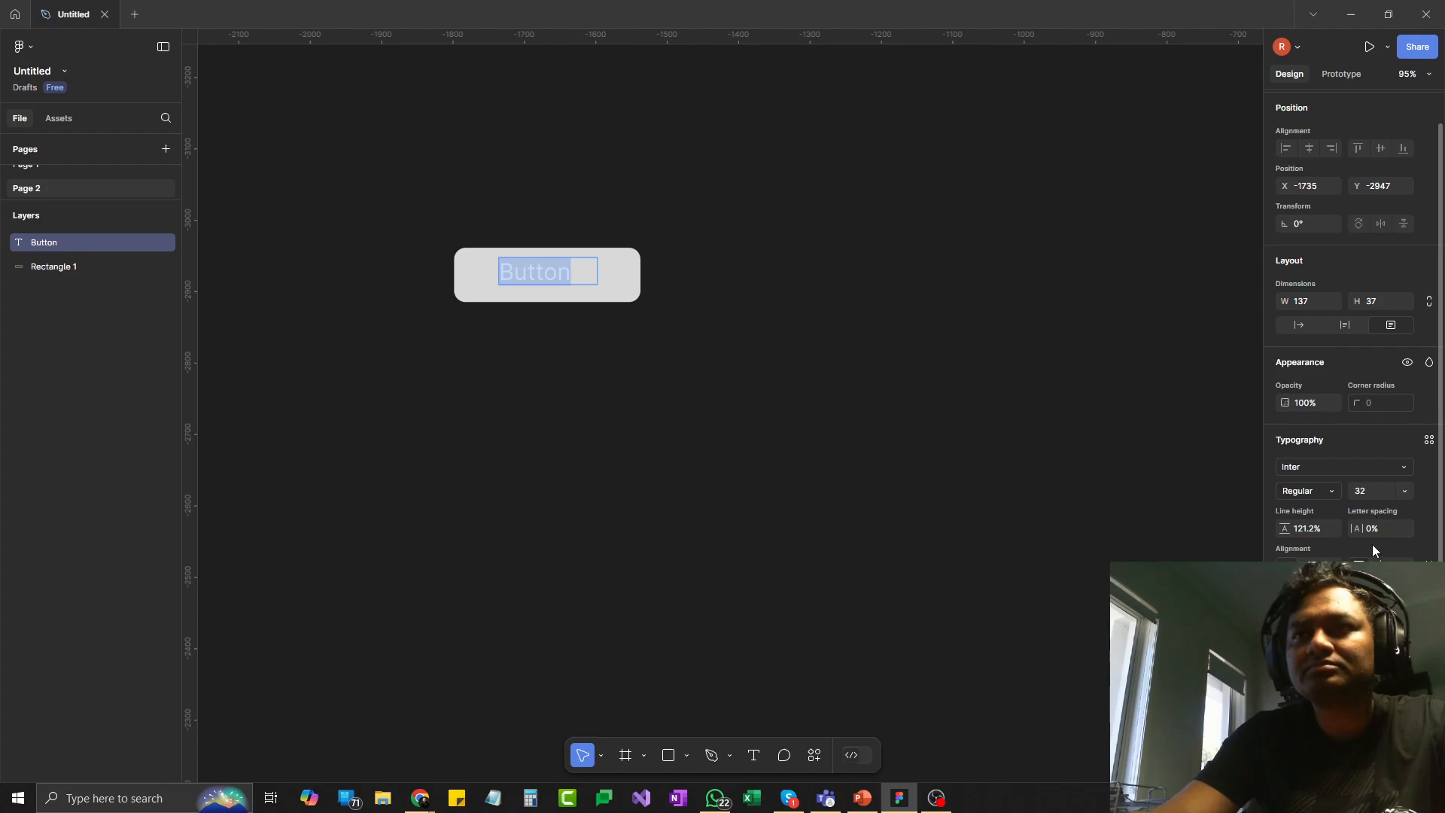
click(1285, 631)
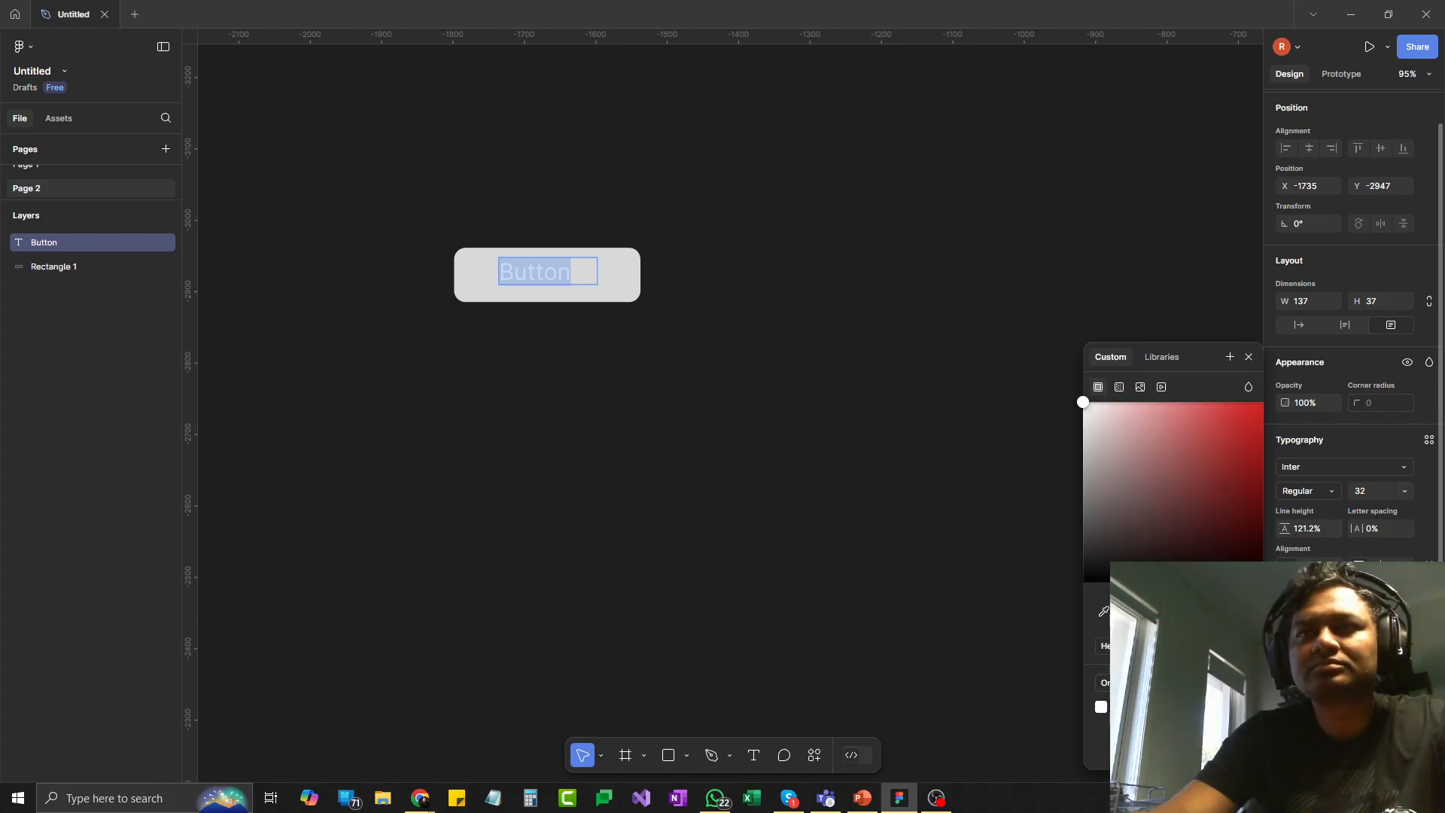
click(1096, 451)
click(1110, 503)
drag(1110, 506, 1100, 531)
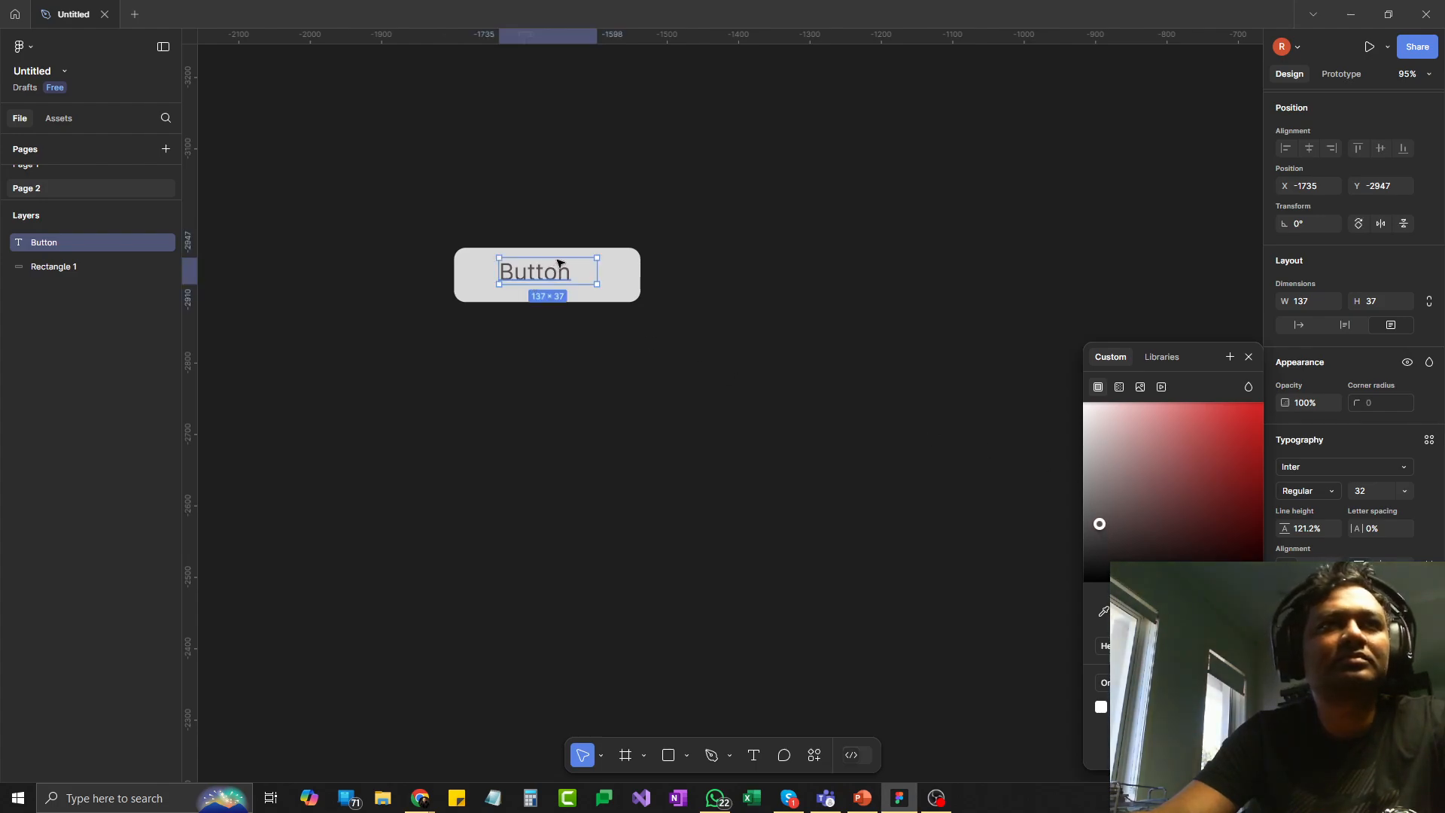
- Move the "Button" text so its lettering sits centred on the rectangle
drag(556, 263, 569, 267)
click(743, 340)
drag(673, 355, 685, 361)
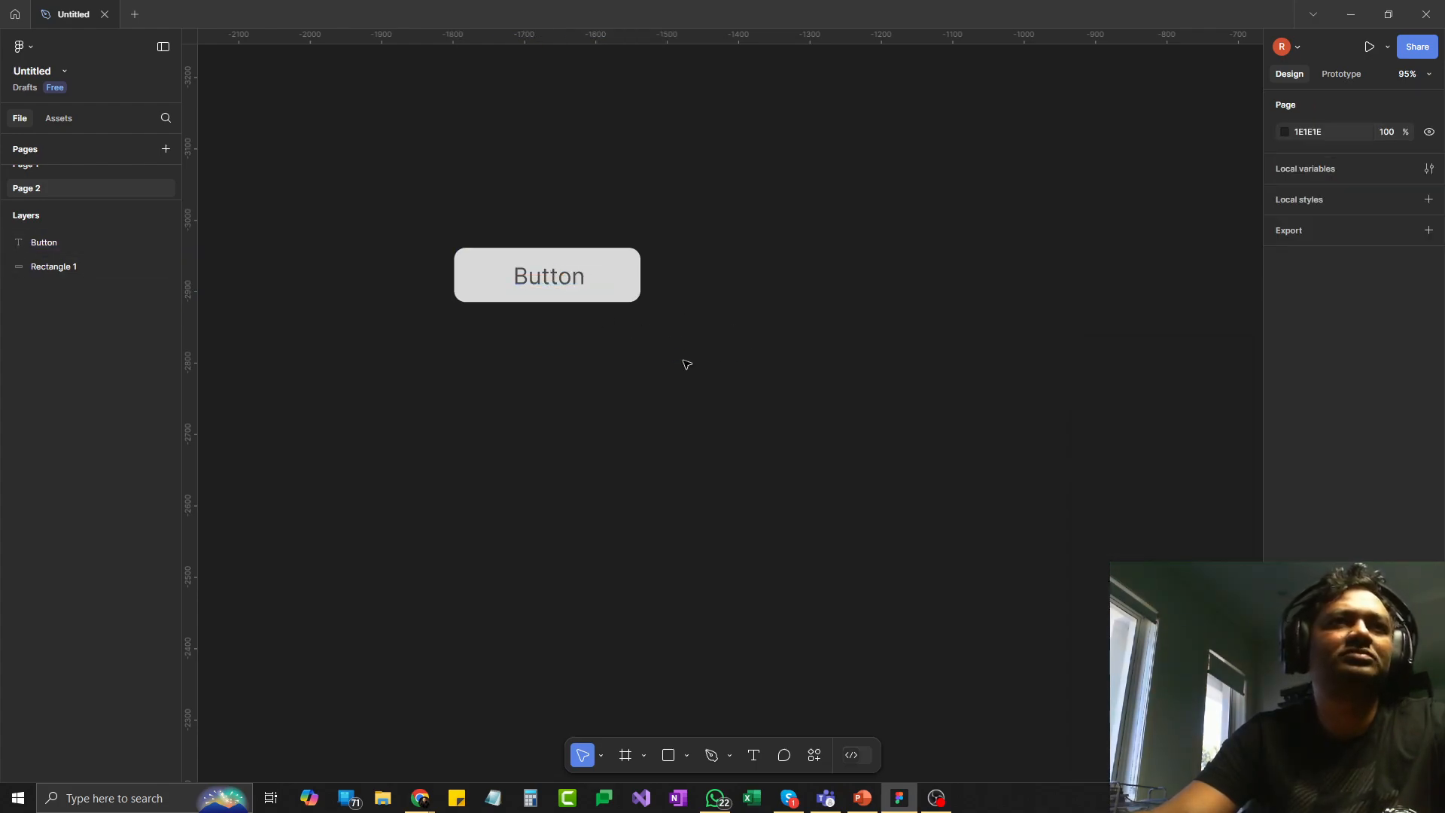
click(565, 262)
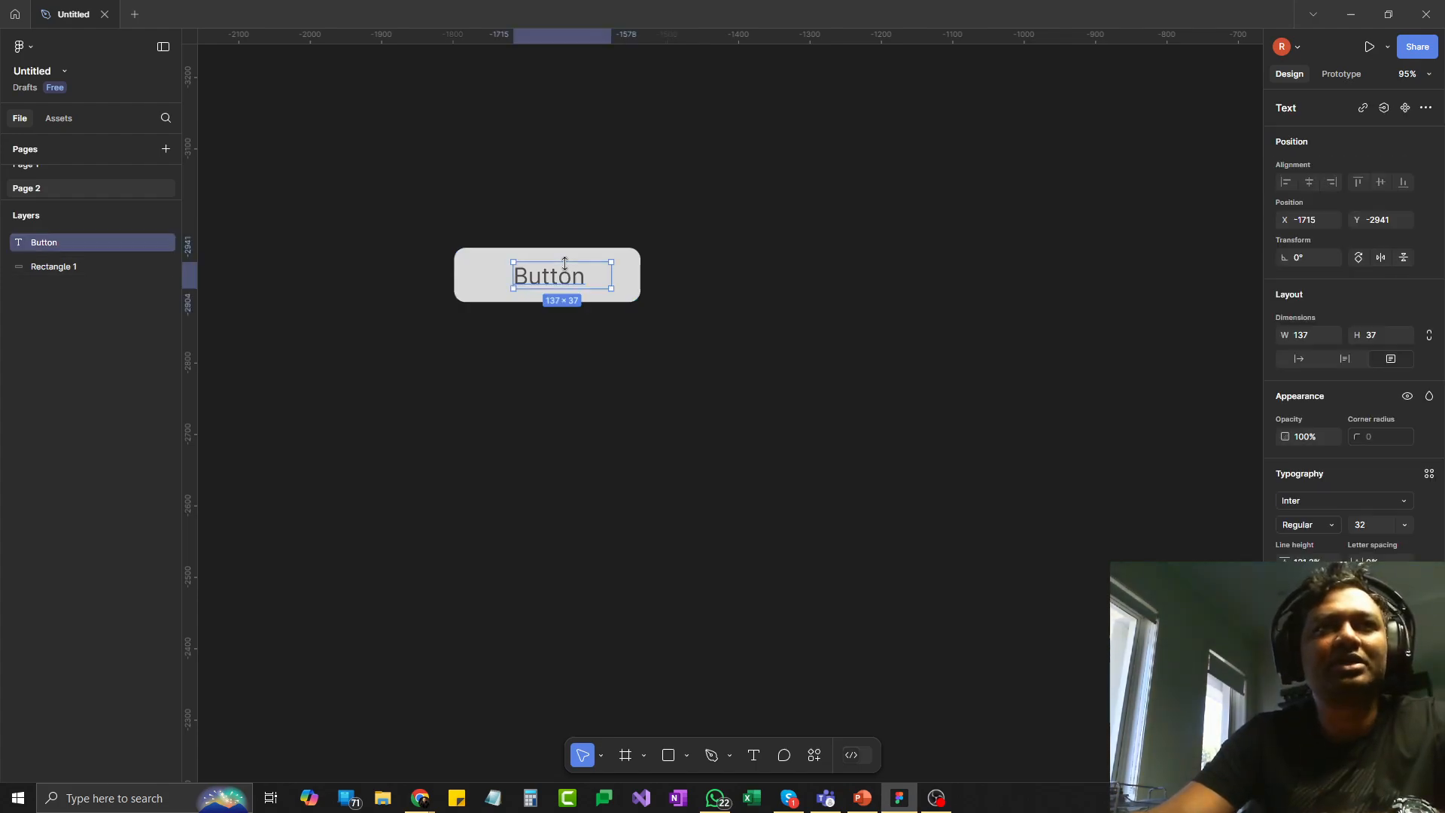
click(698, 336)
- Turn the rectangle into a component and dismiss the offer to move the file to a team project
click(642, 270)
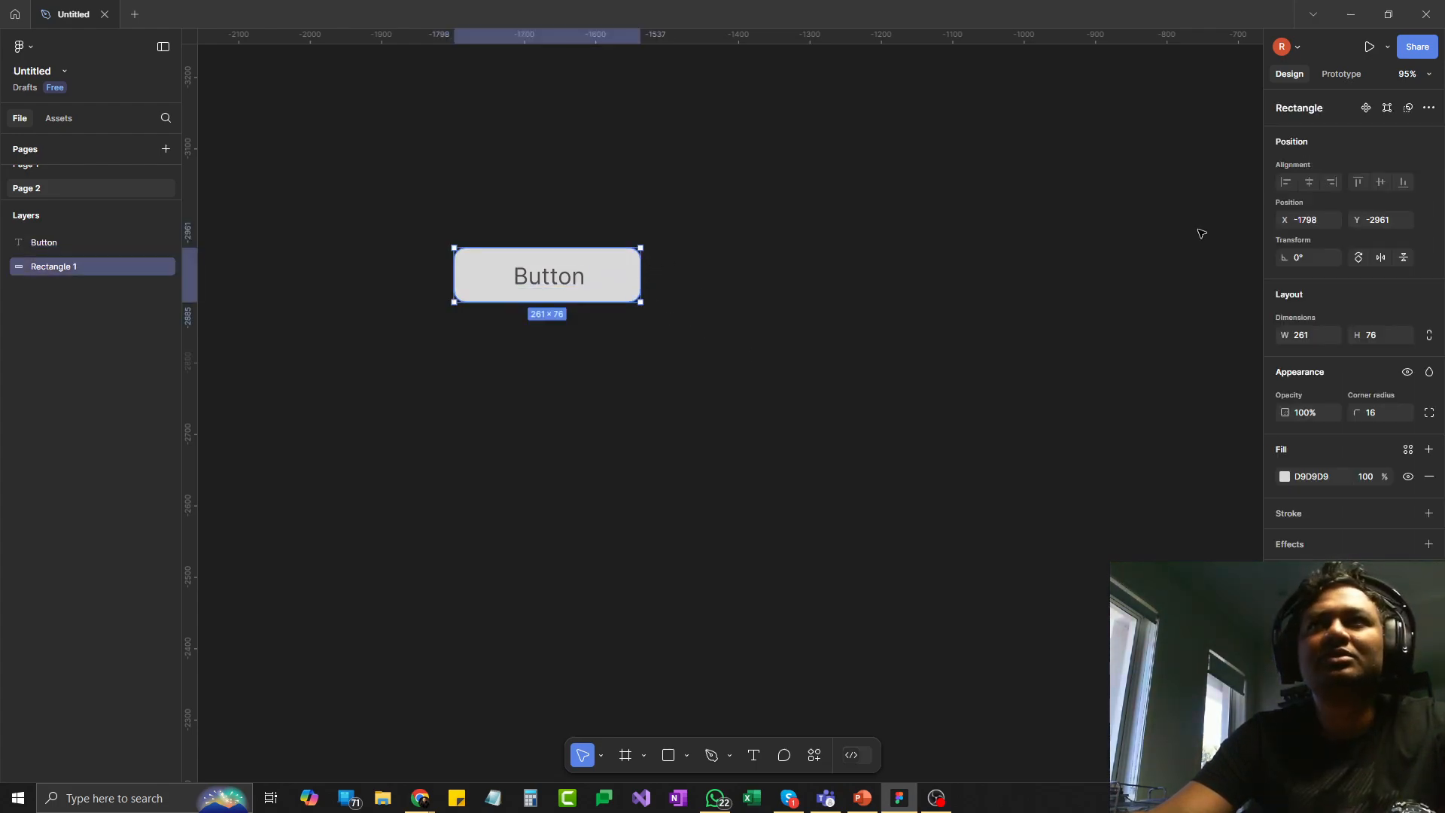
click(1366, 108)
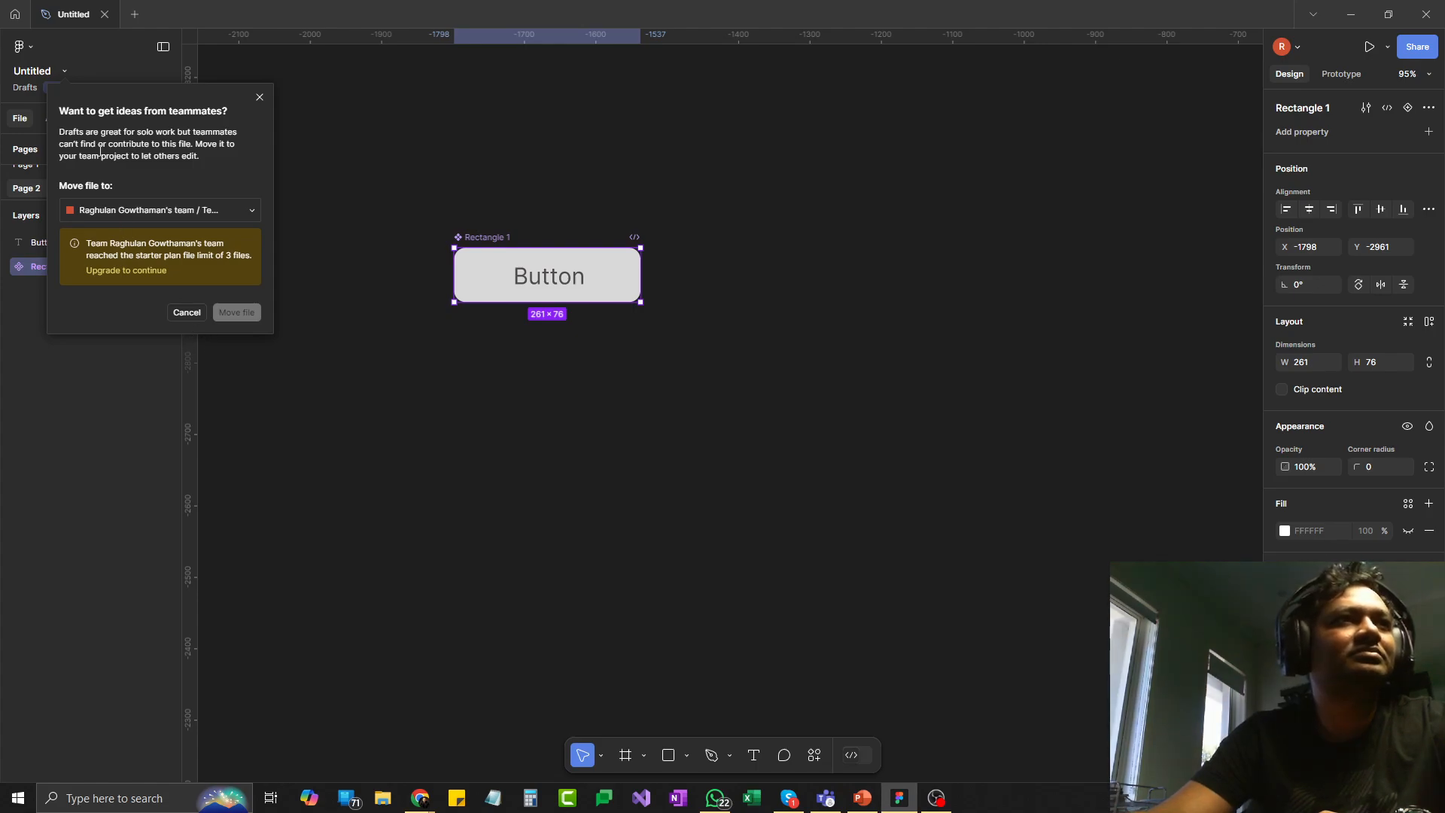
click(186, 313)
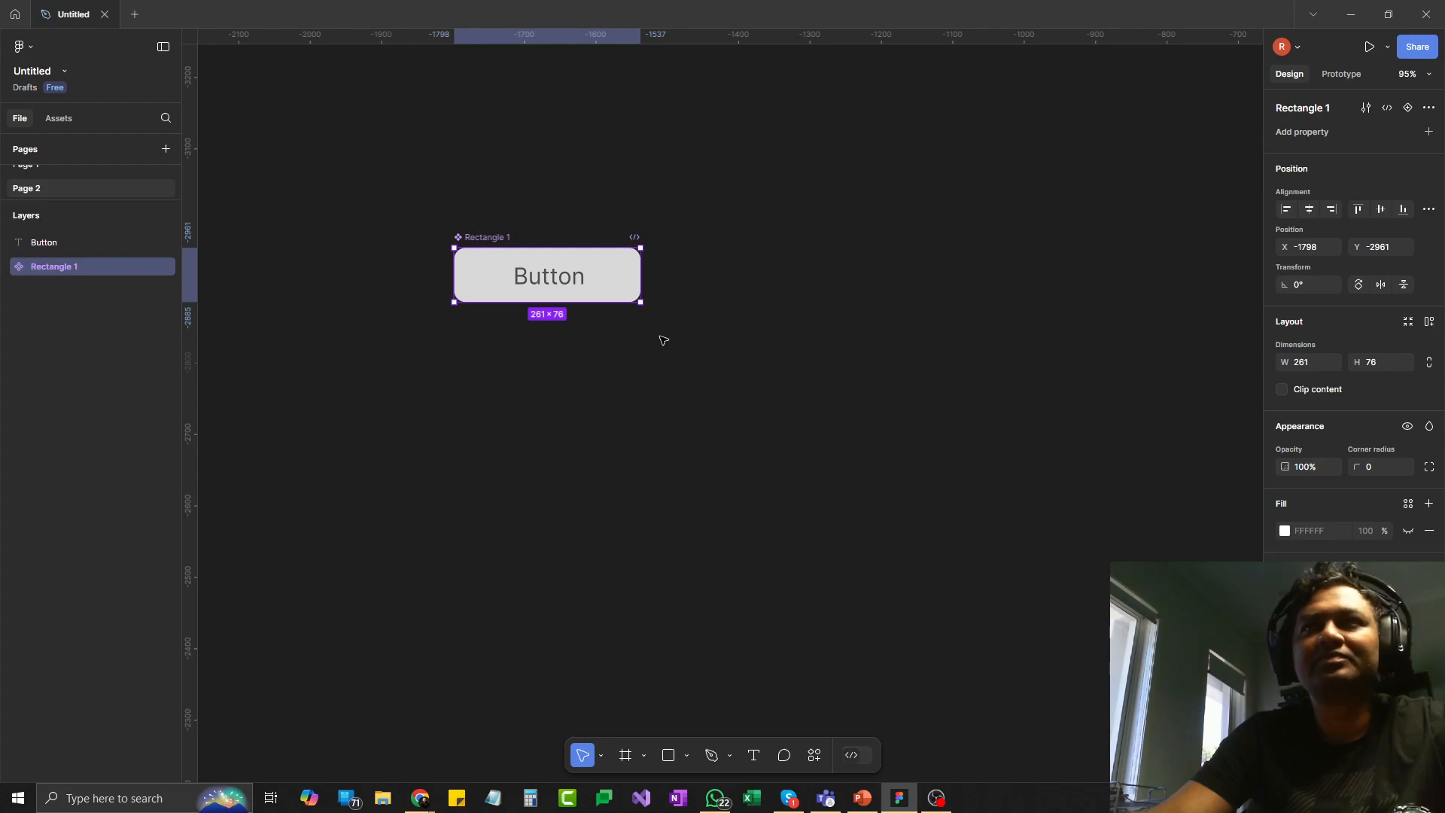
click(1407, 109)
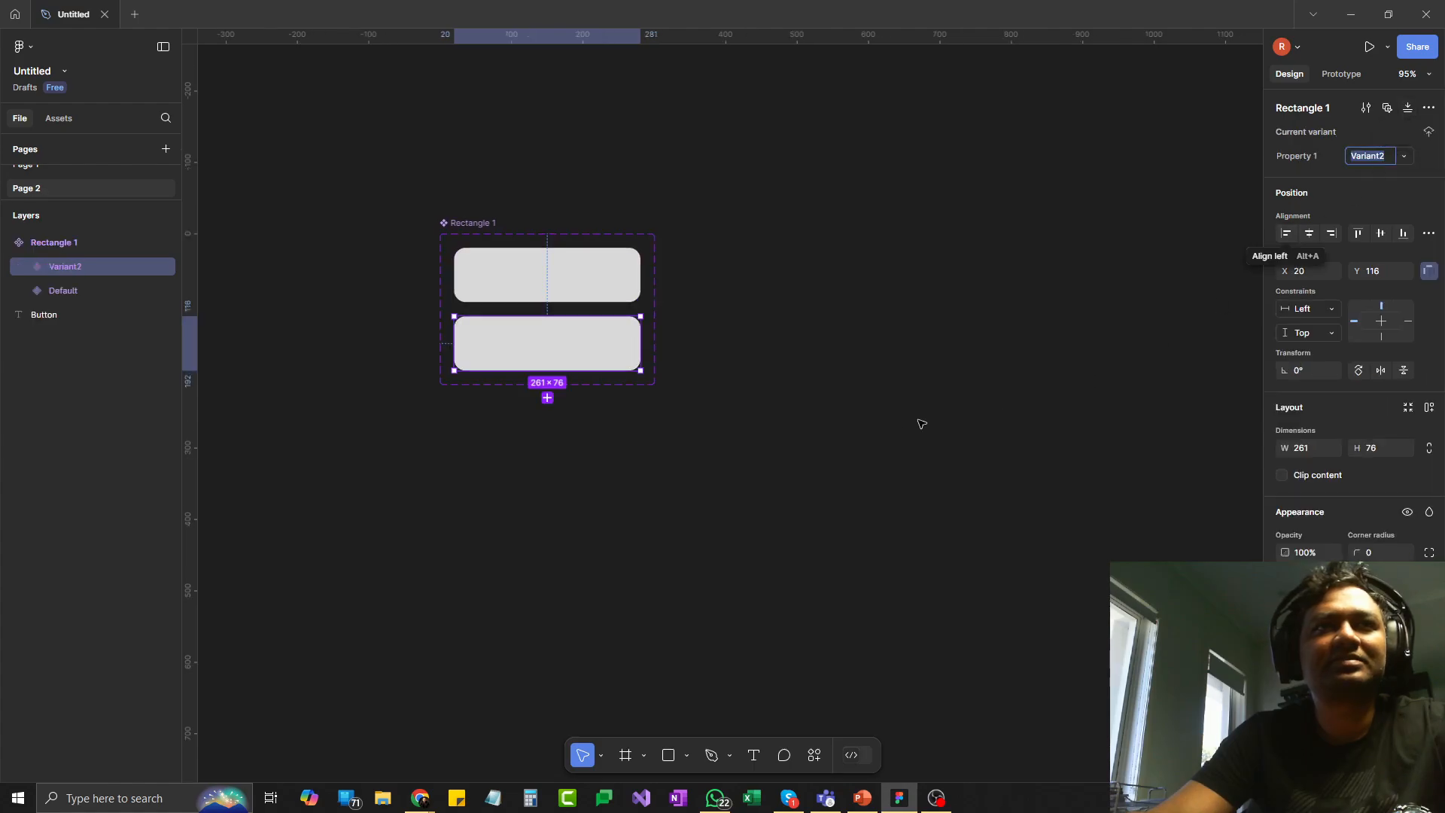
click(874, 384)
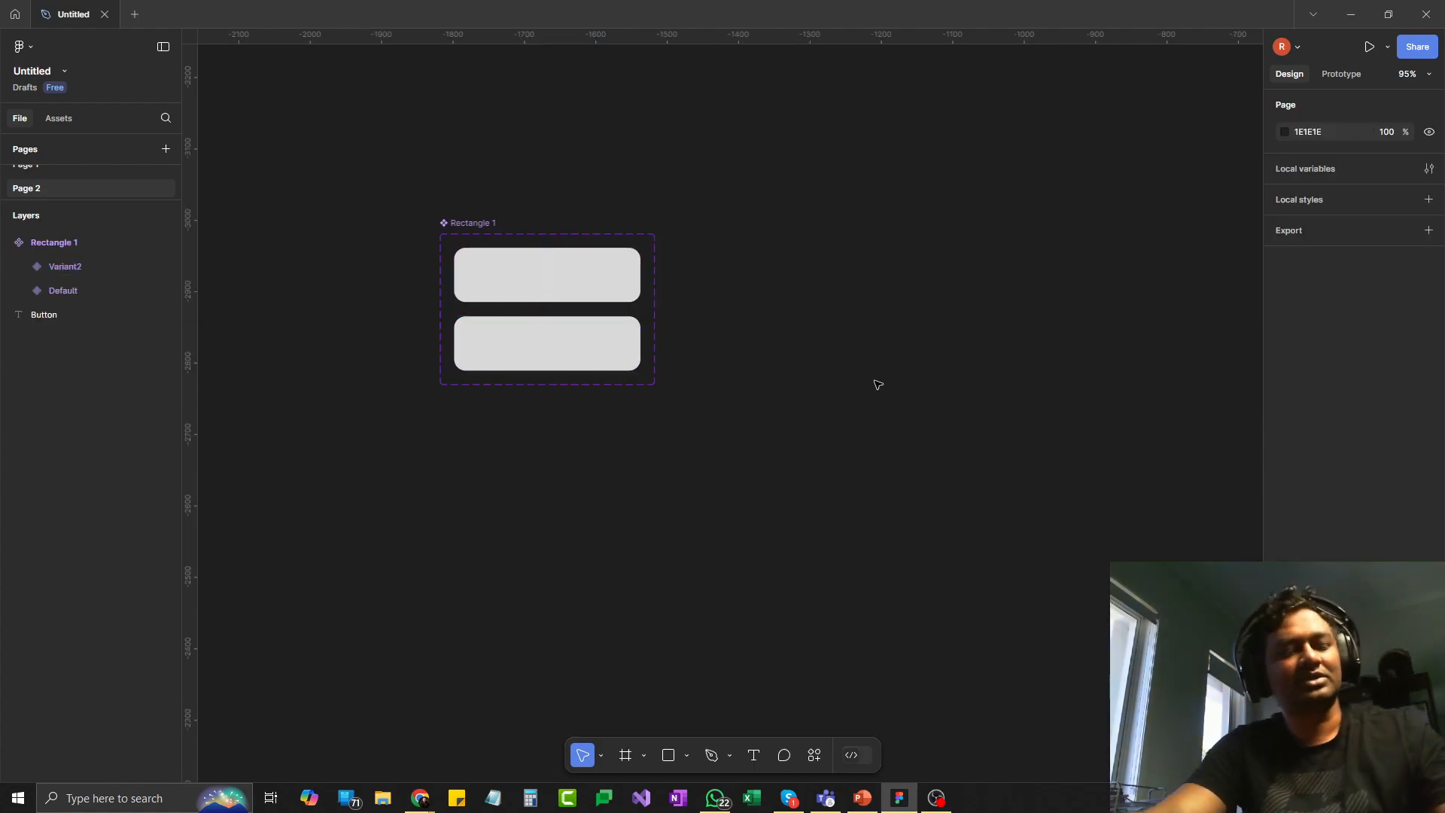
key(ctrl+z)
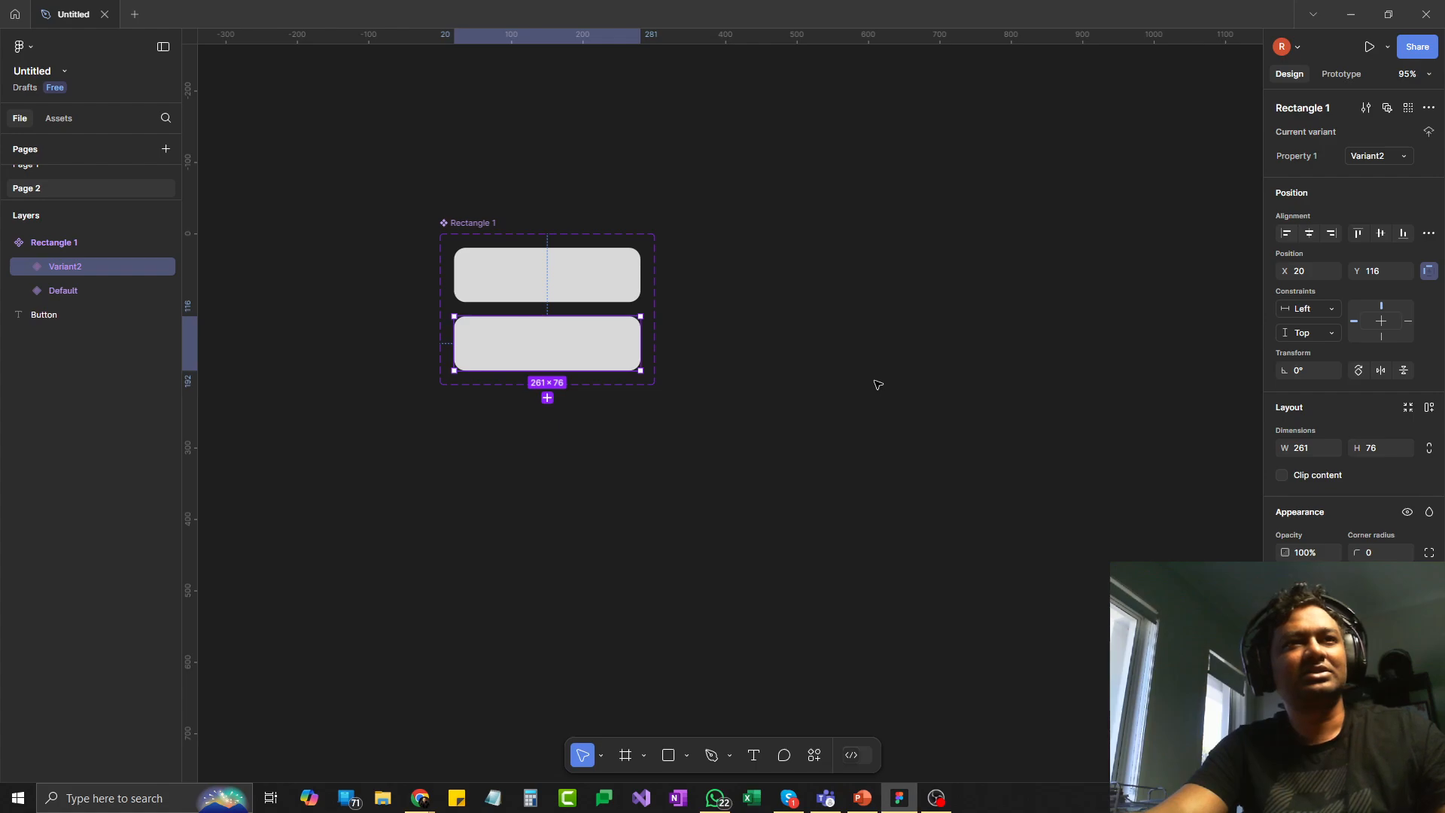
key(ctrl+z)
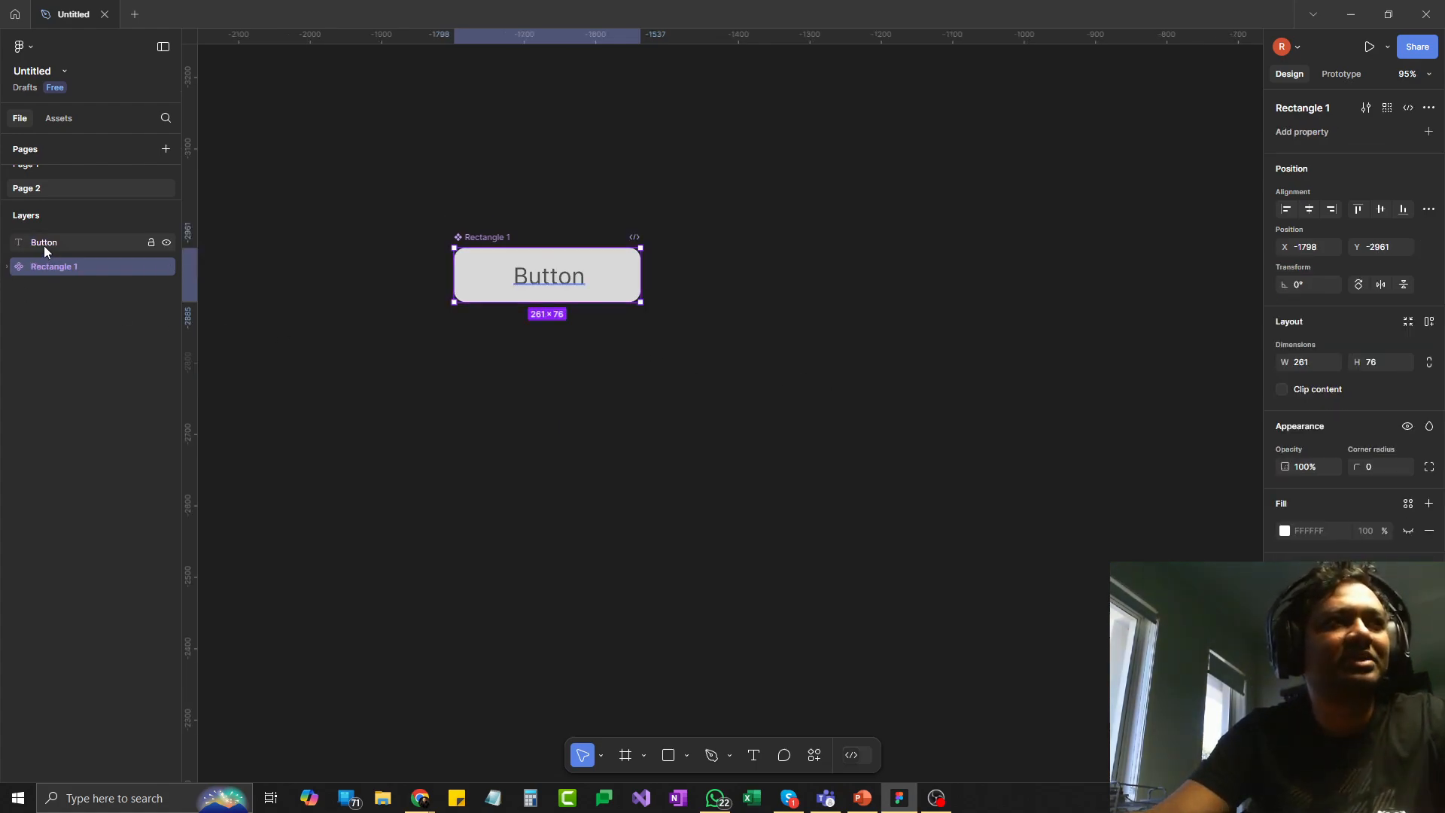
- Nest the "Button" text layer inside the Rectangle 1 component
mouse_move(44, 245)
mouse_down()
mouse_move(58, 280)
mouse_move(65, 259)
mouse_up()
click(6, 243)
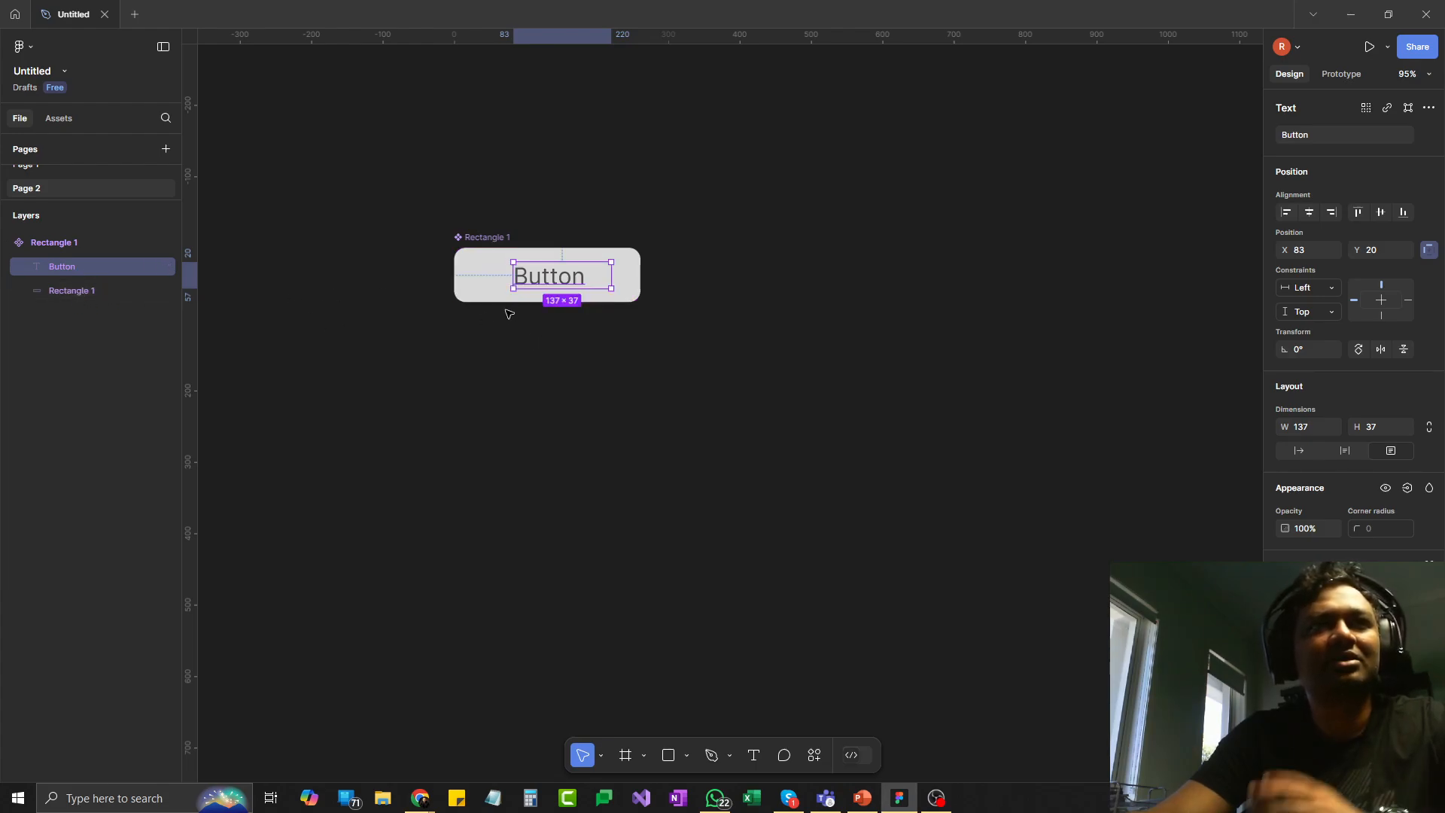
click(557, 384)
- Add two variants to the Rectangle 1 button component below the default one
click(617, 276)
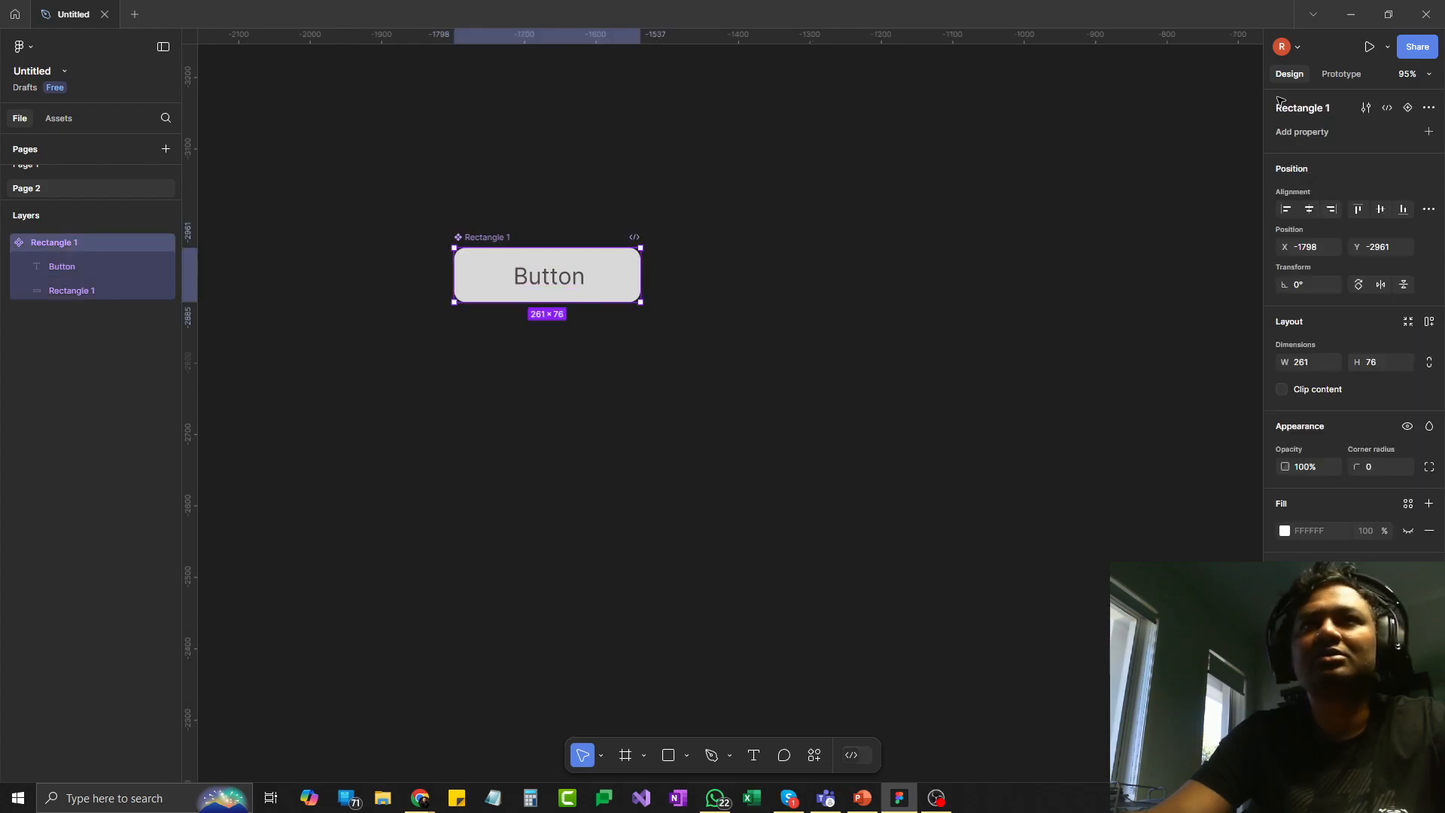
click(1408, 108)
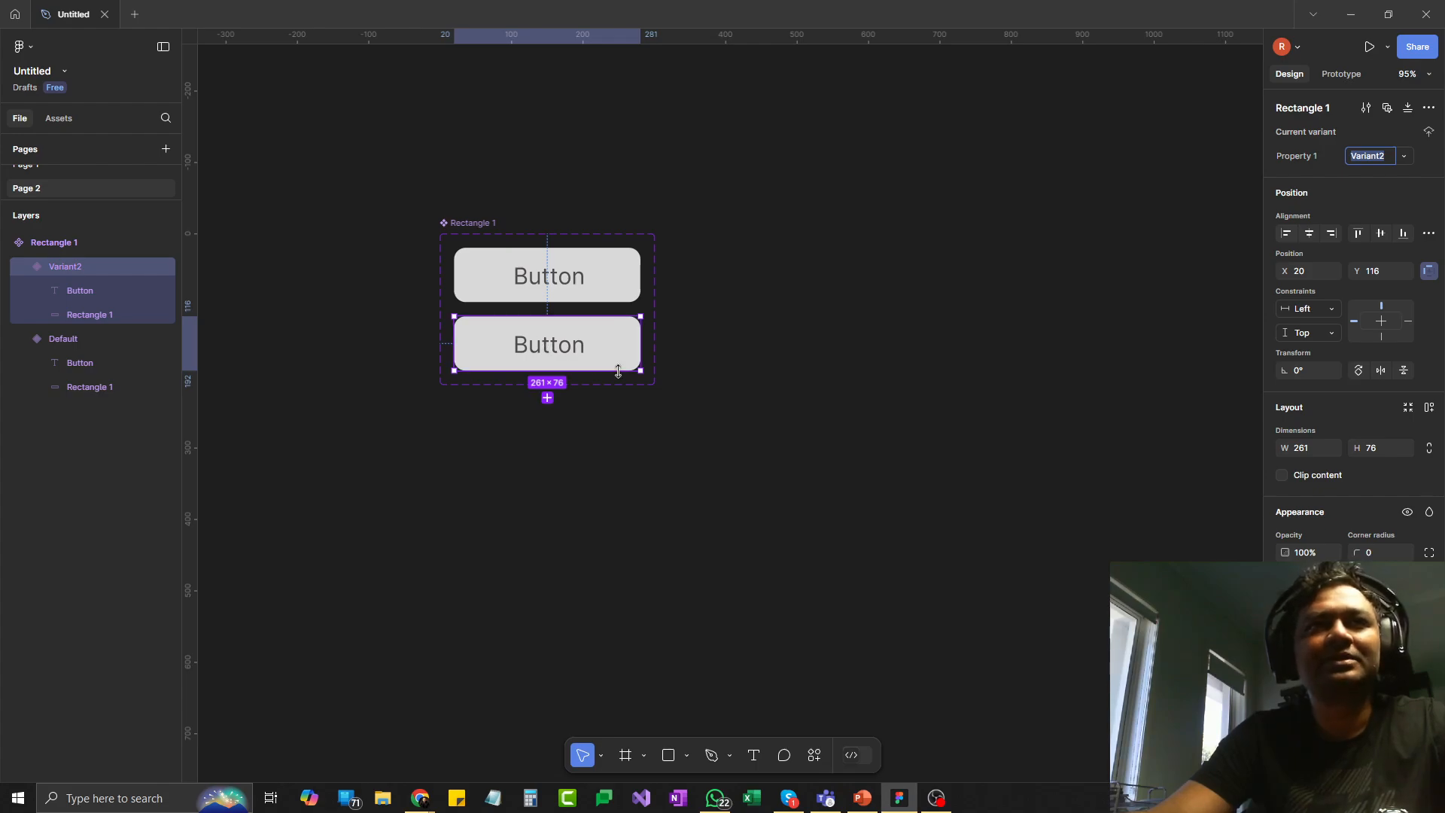
click(891, 393)
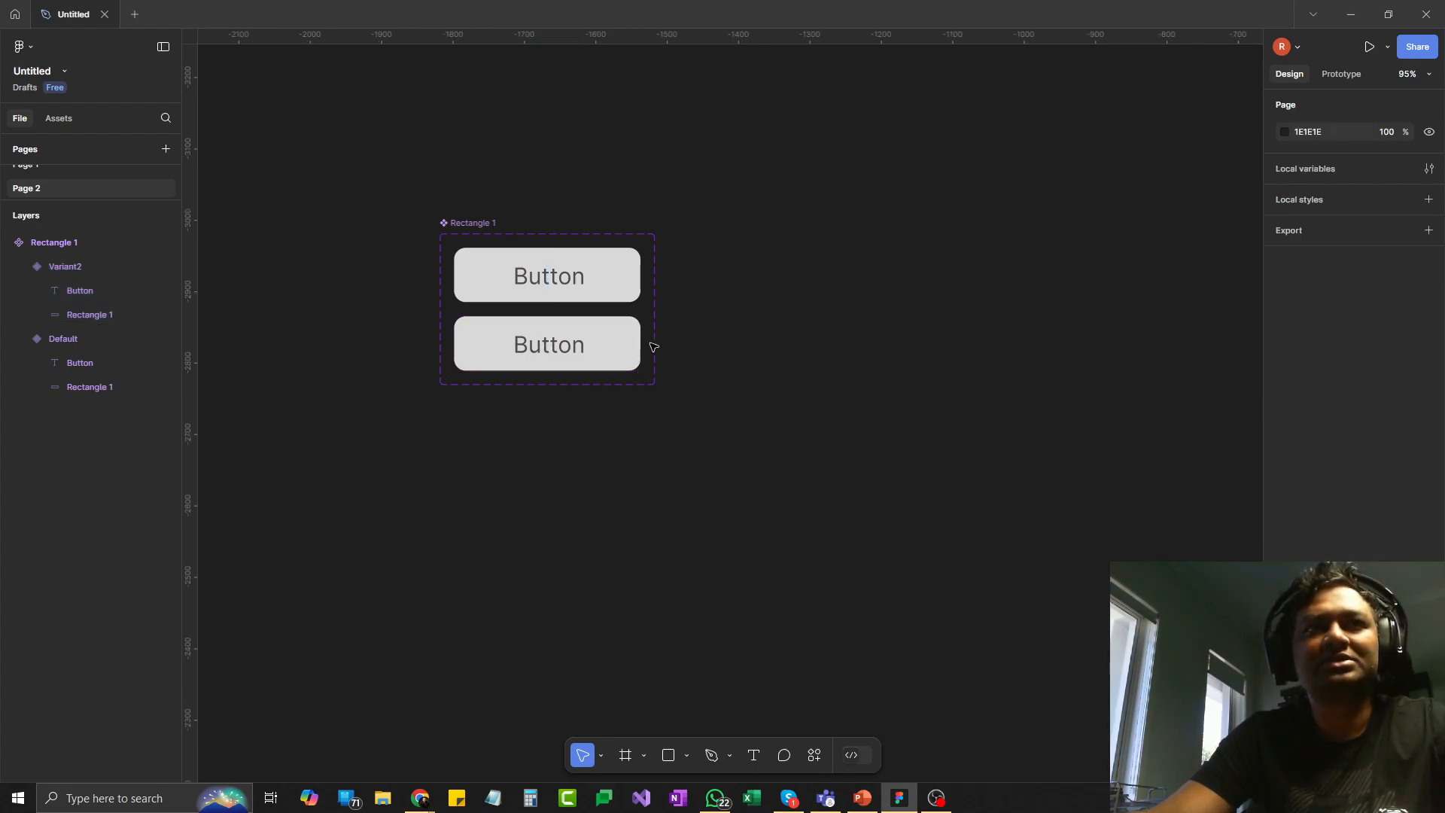
click(623, 344)
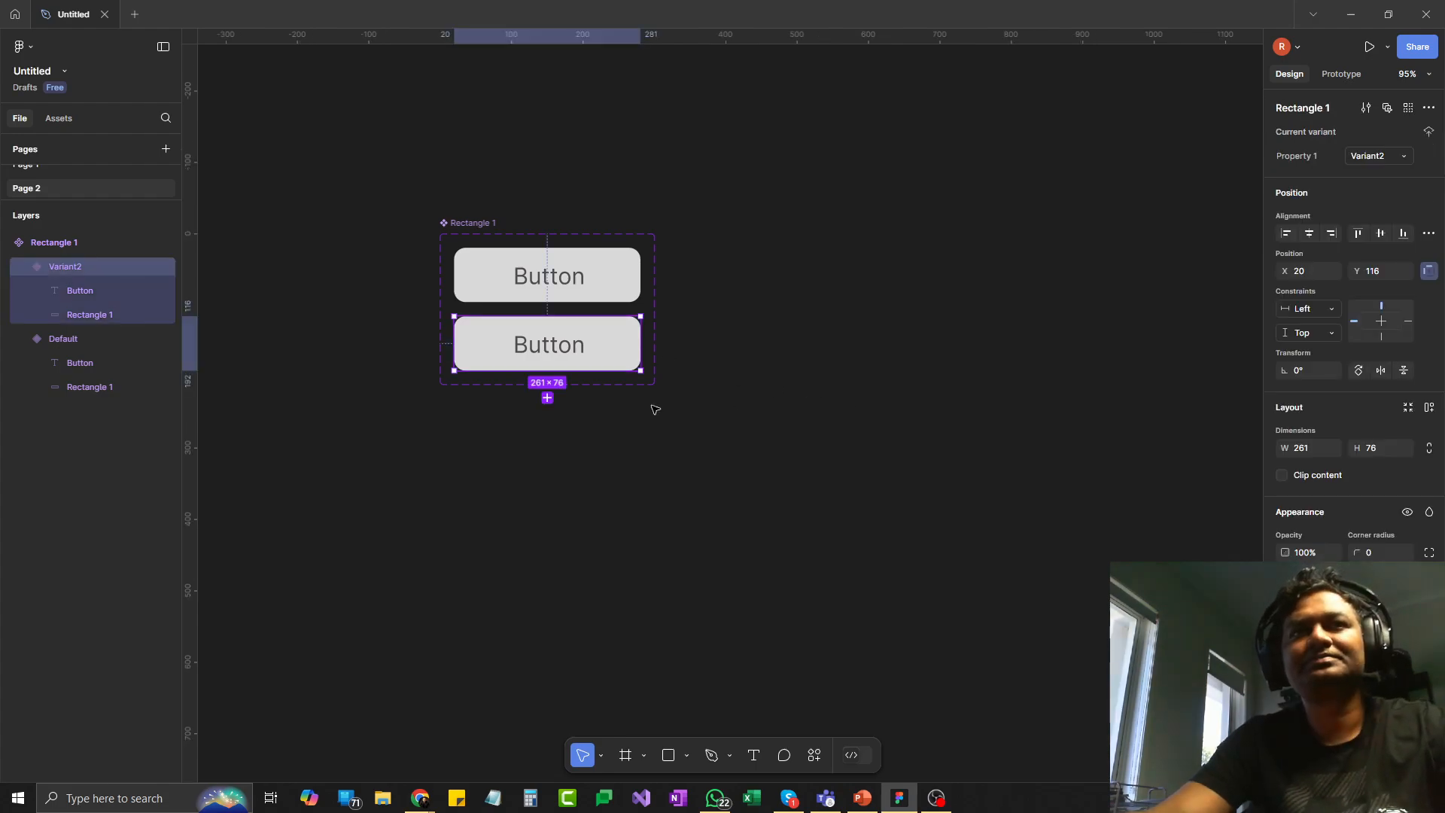
click(547, 399)
click(677, 417)
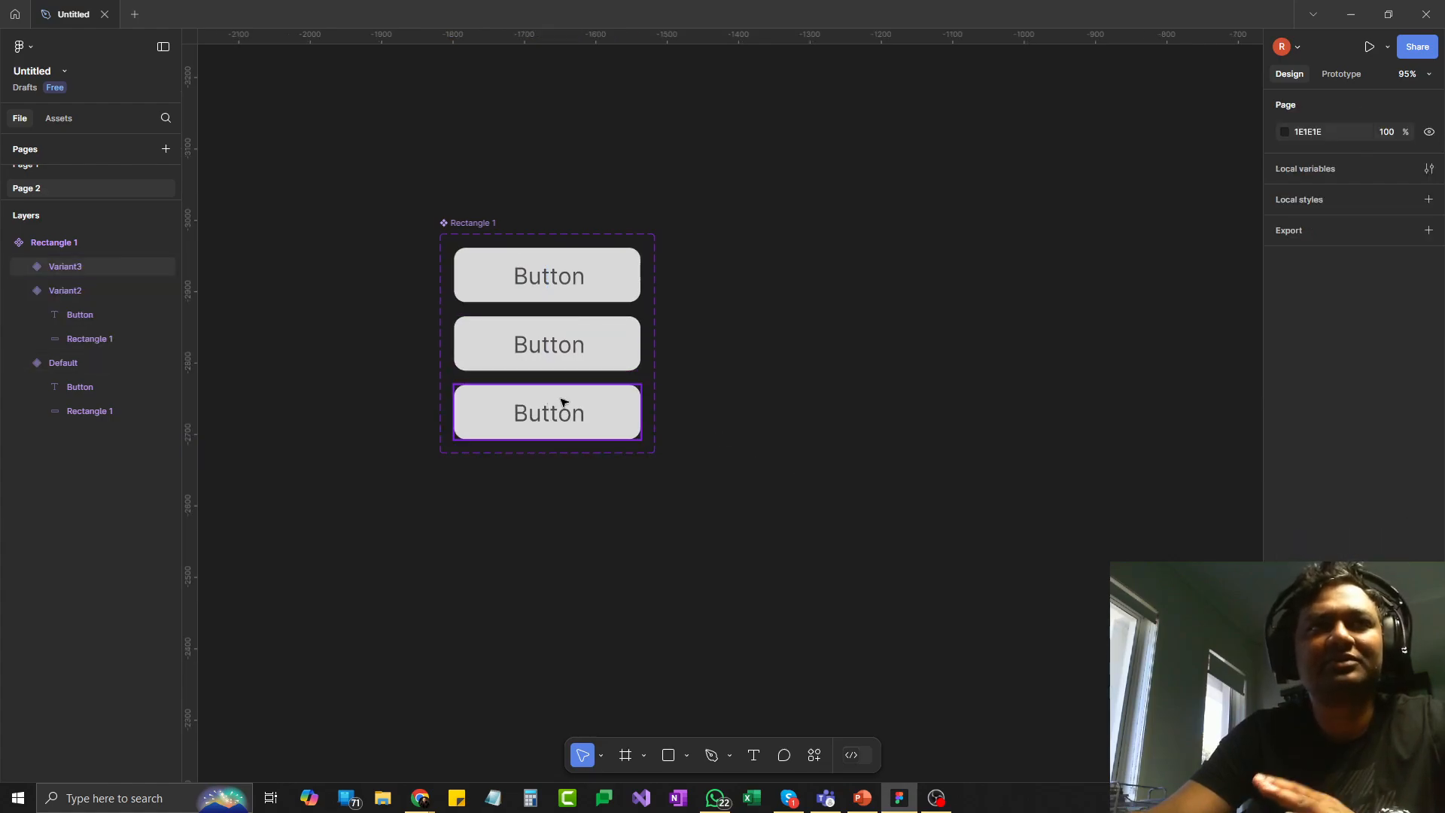
- Set the Property 1 value of the middle button variant to "Hover"
click(600, 349)
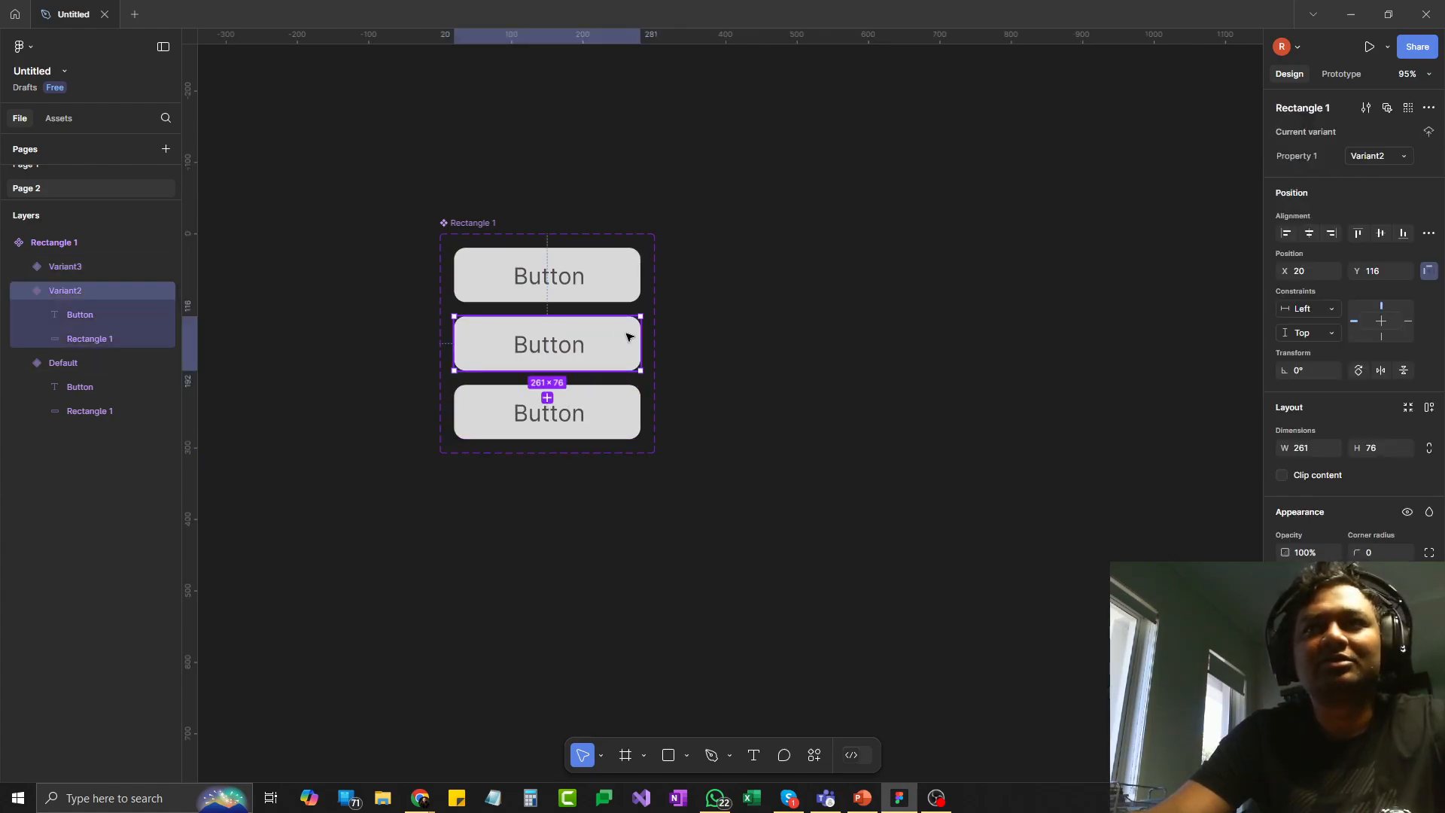
click(624, 282)
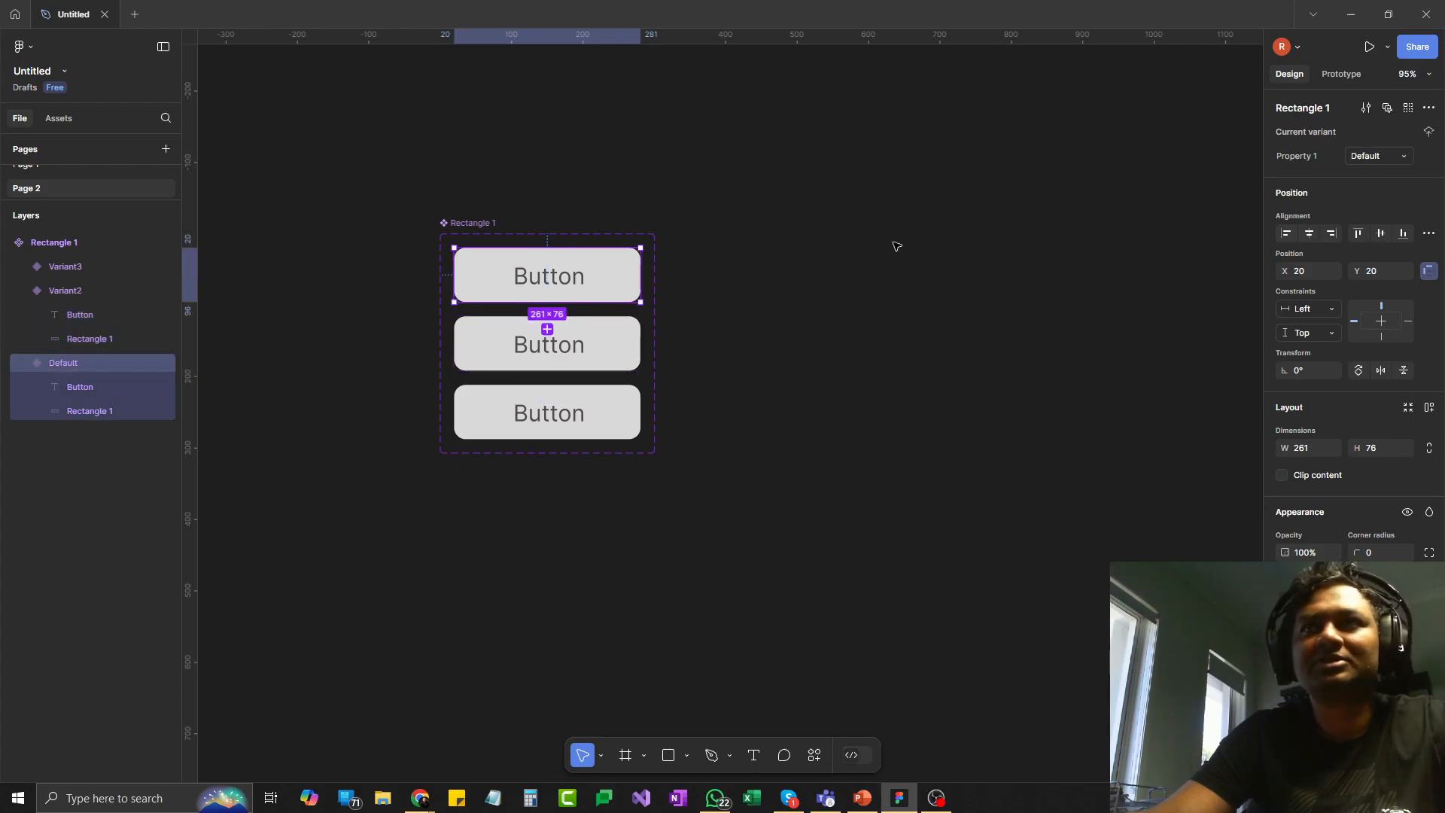
click(630, 354)
click(1392, 156)
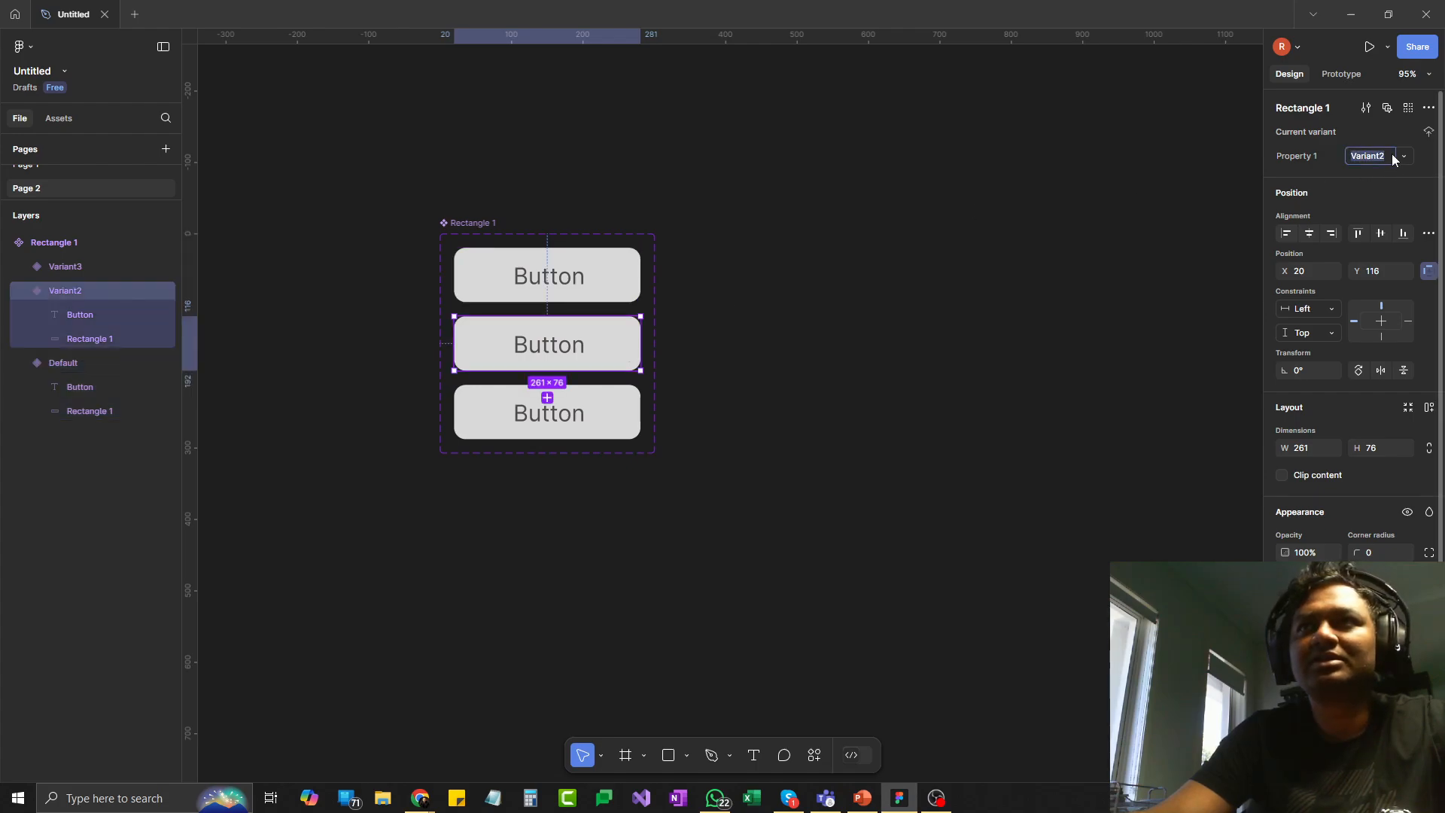
text(O)
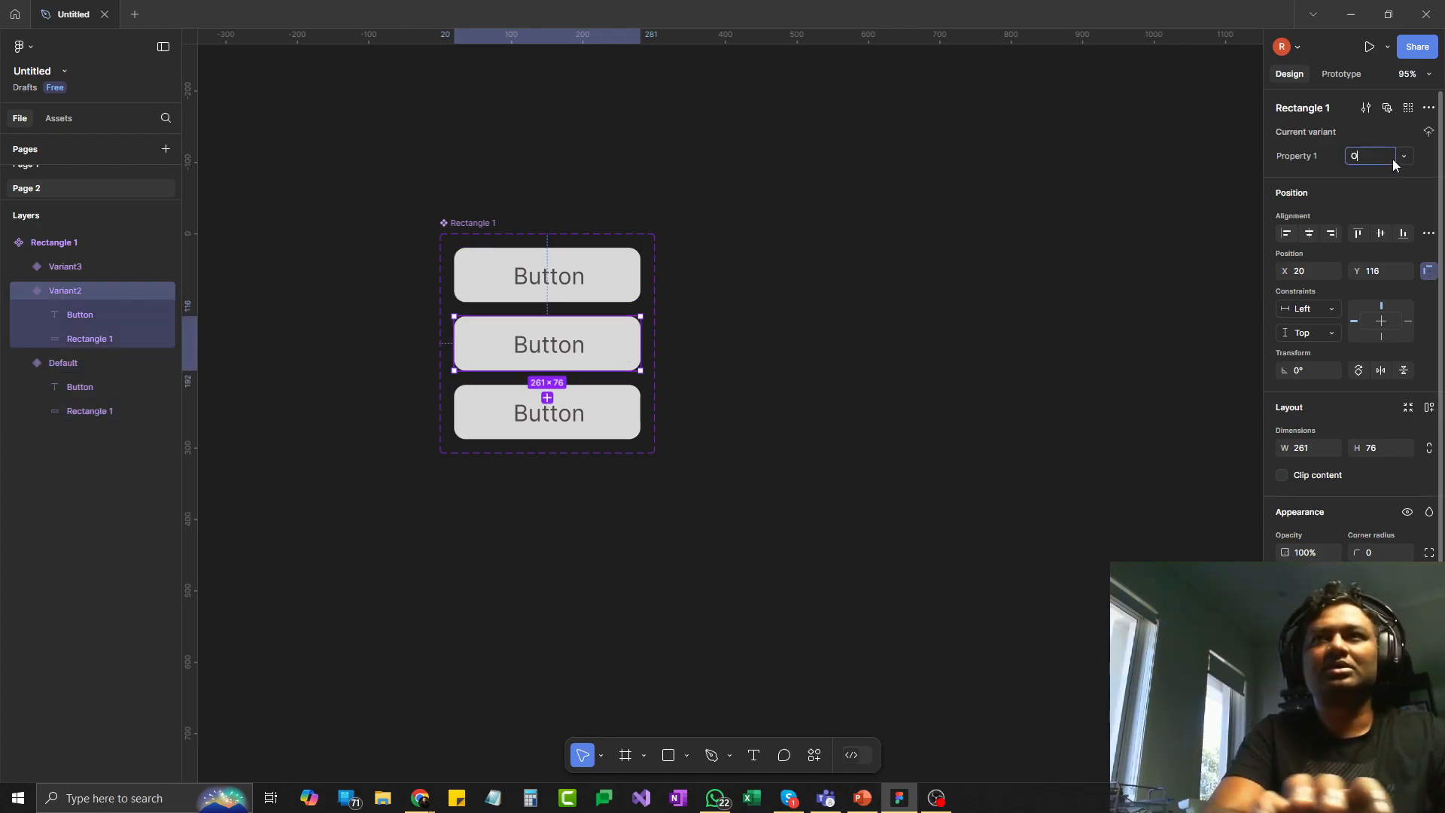
text(over)
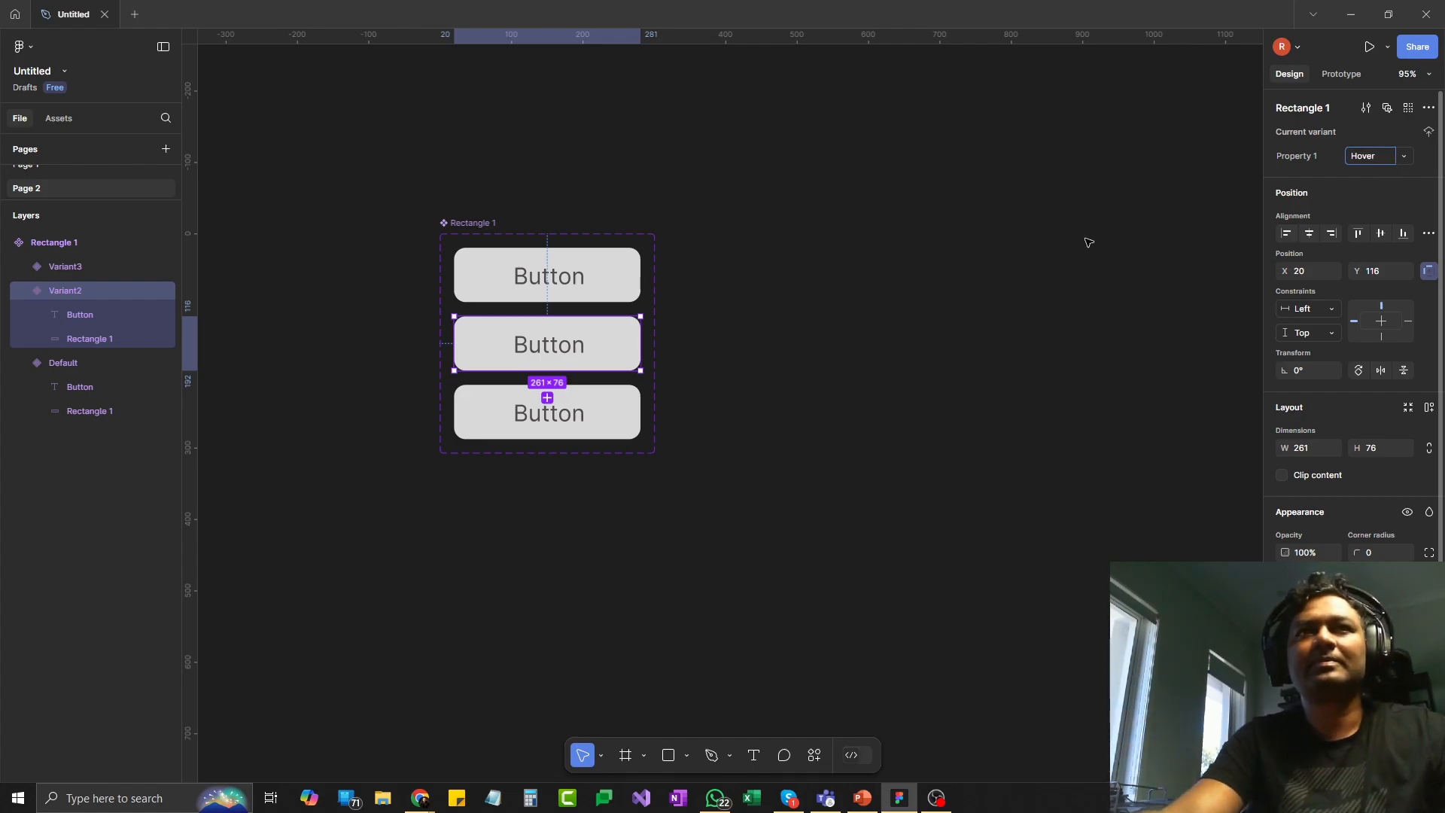
click(1088, 241)
- Set the Property 1 value of the third button variant to "On Click"
click(600, 429)
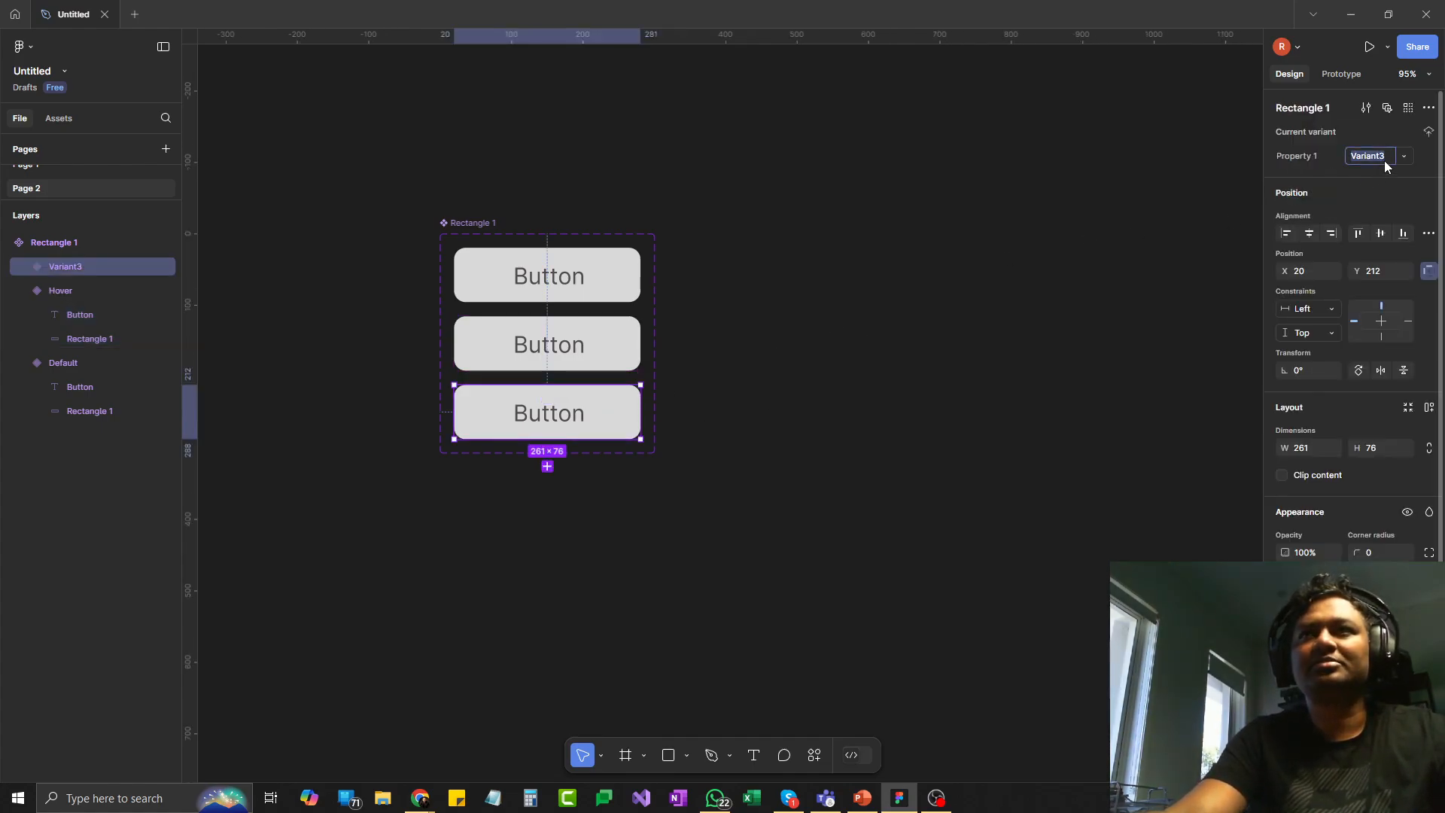
text(On )
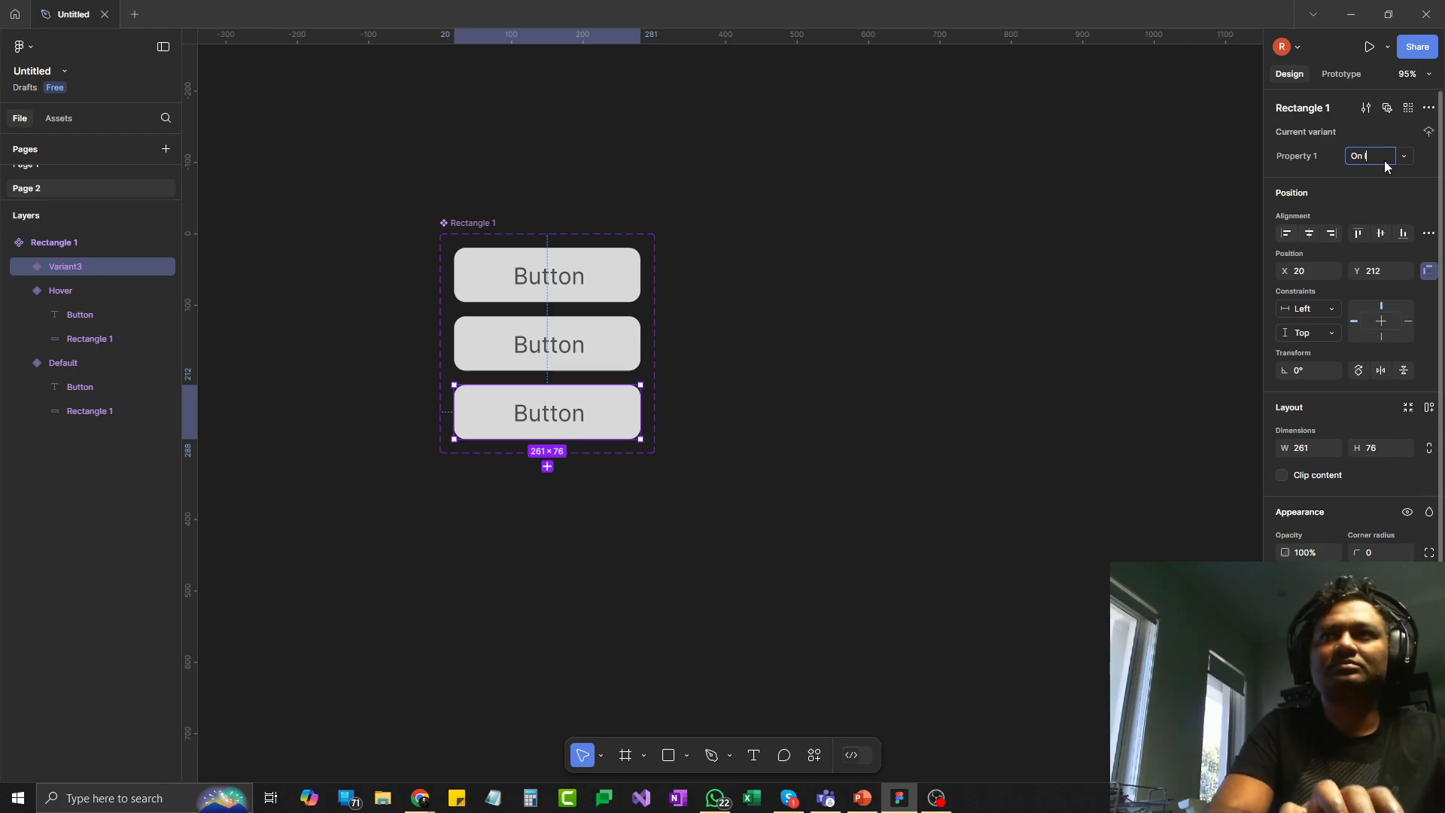
text(Click)
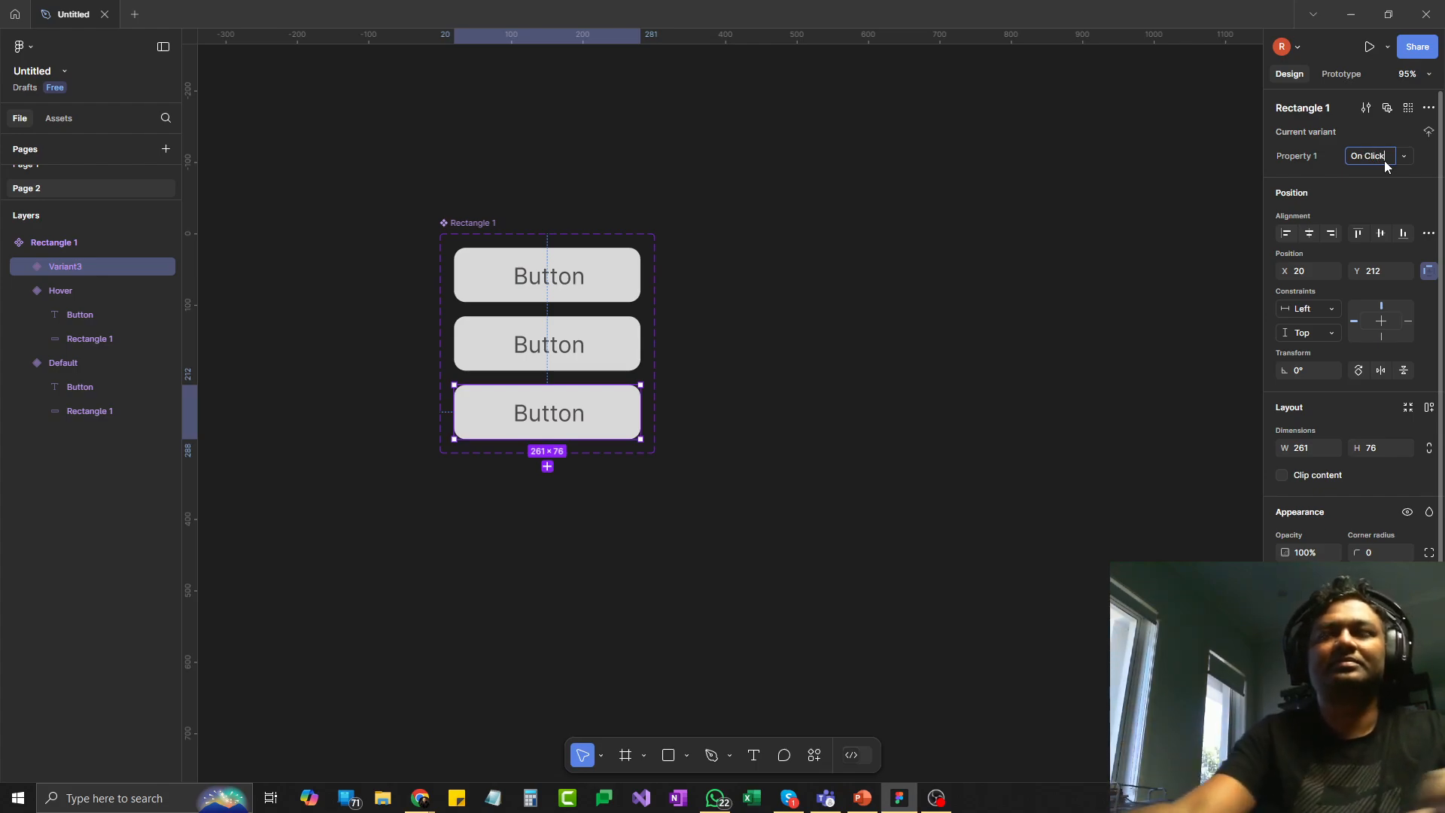
click(1094, 316)
- Give the Hover variant's own frame a solid dark grey fill, trying a linear gradient before returning to solid
click(580, 344)
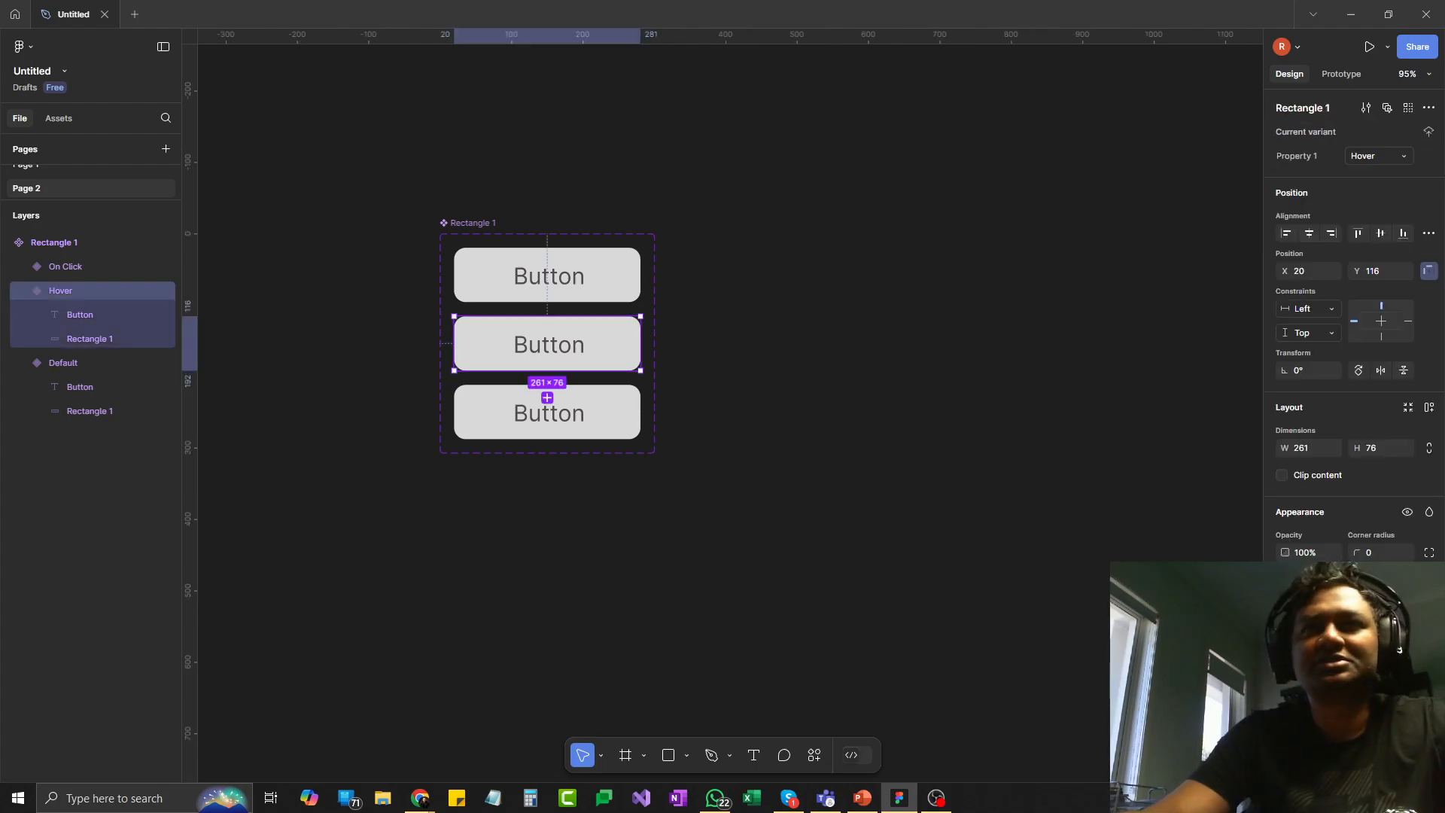
click(1286, 613)
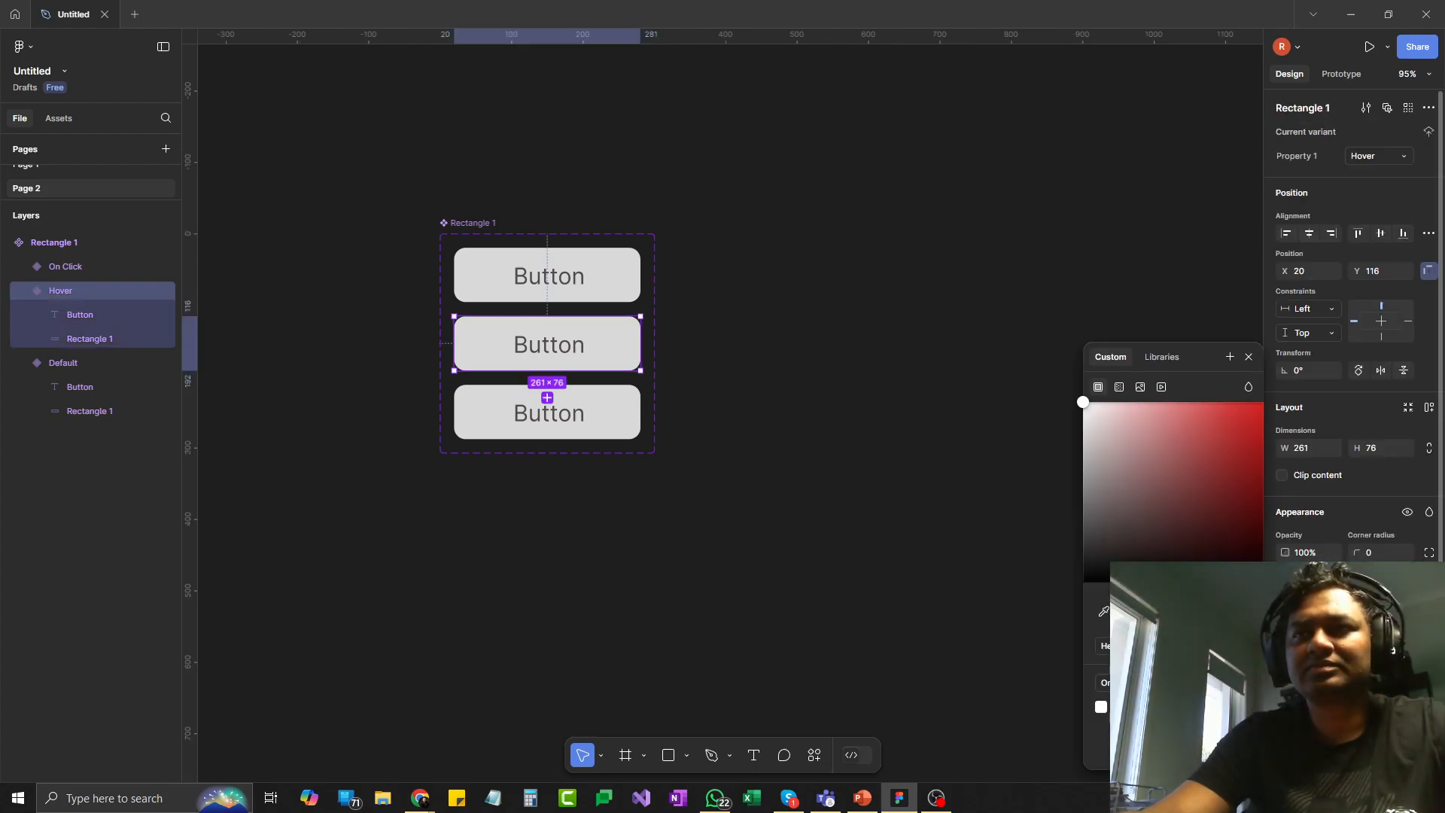
click(1118, 388)
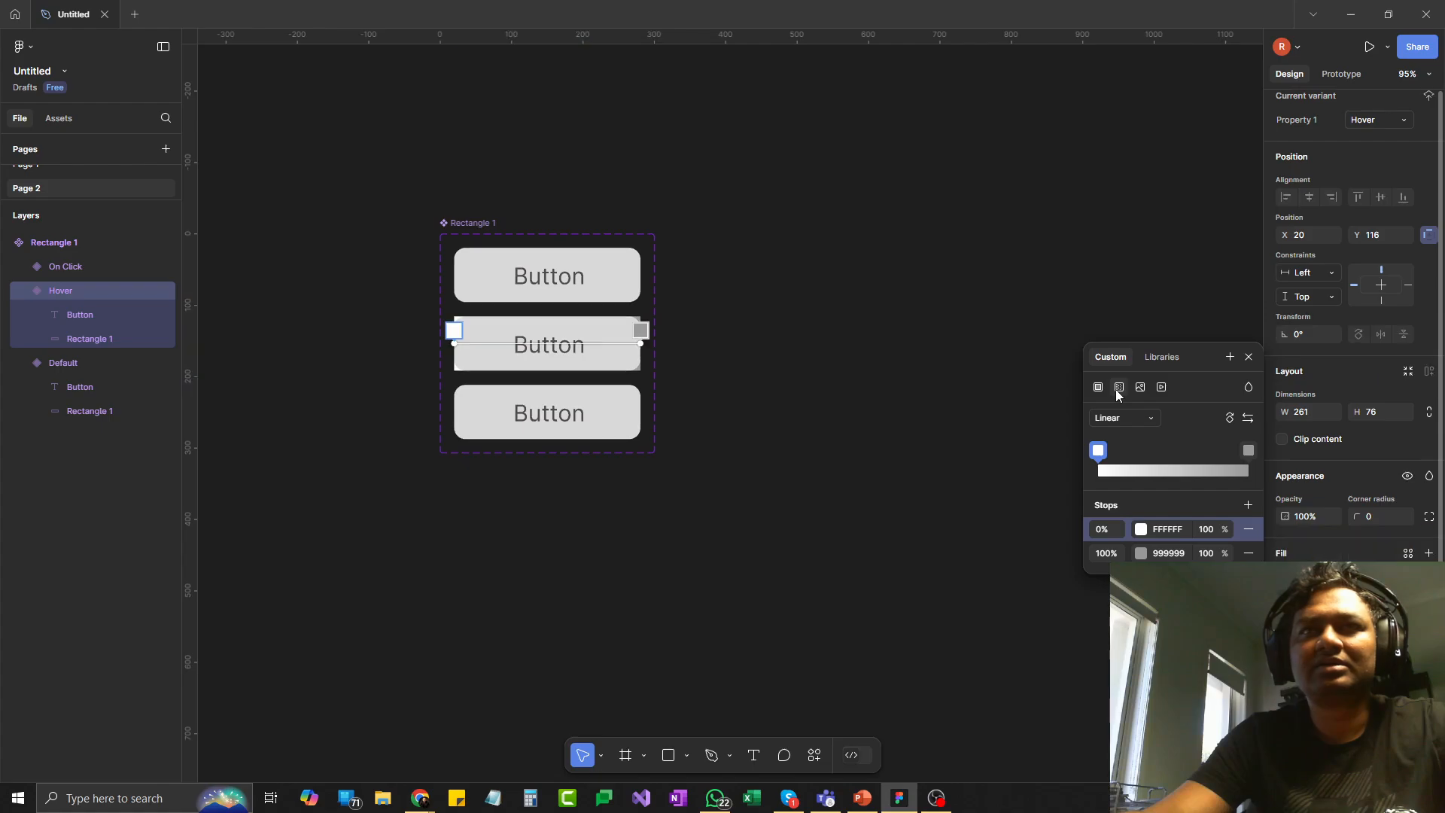
click(1098, 387)
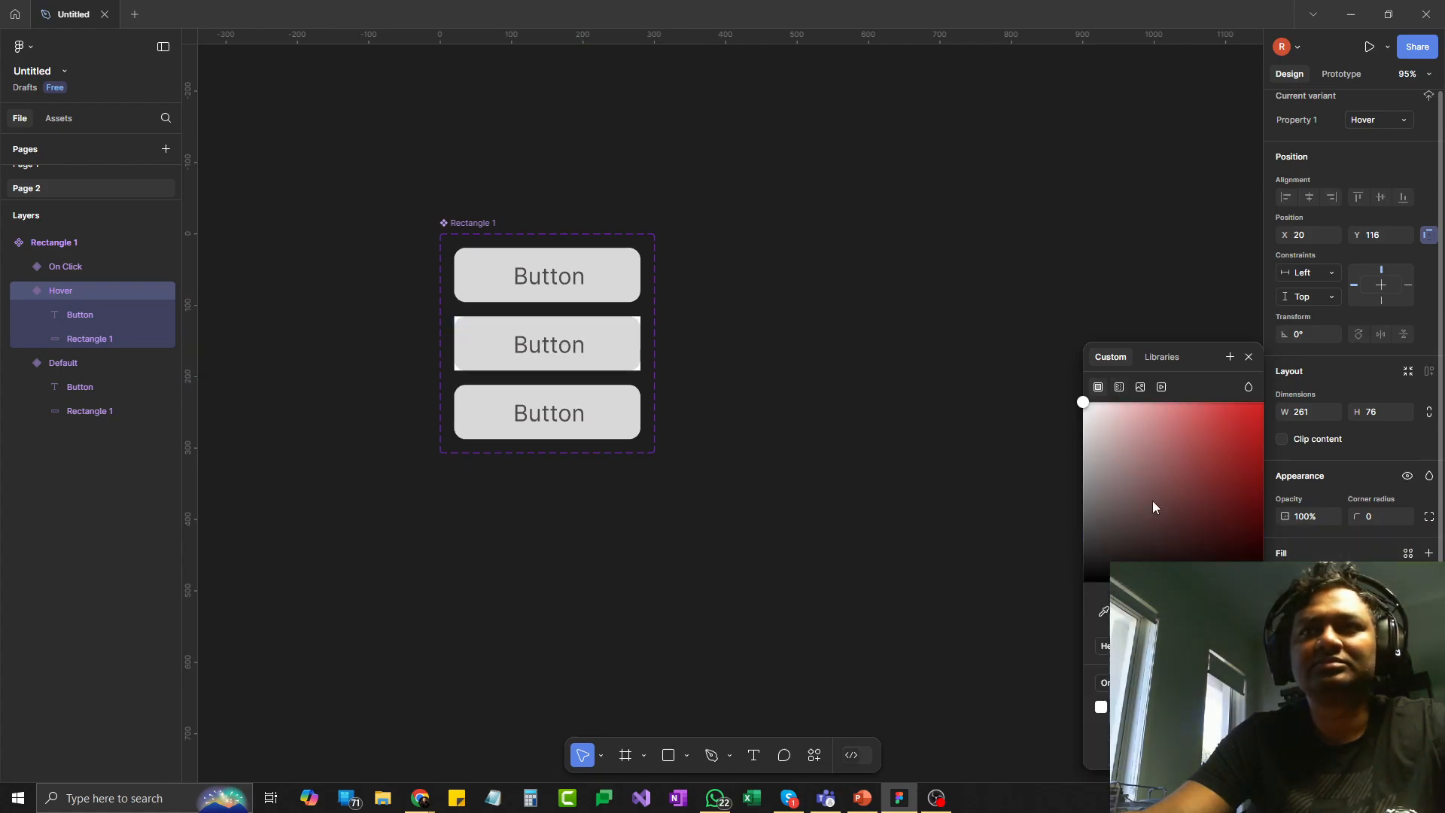
click(1111, 520)
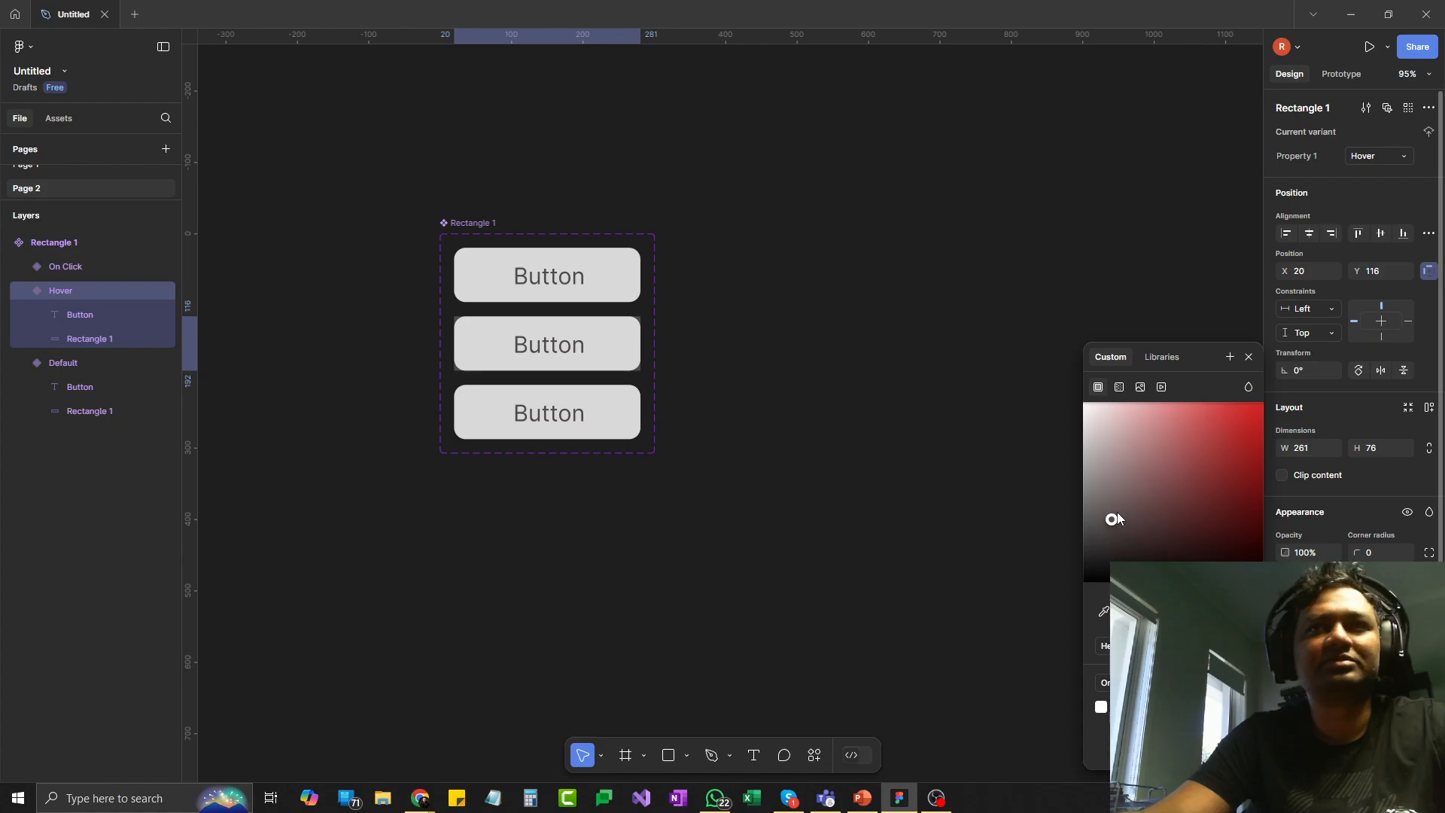
click(919, 442)
- Recolour the rectangle inside the Hover variant to a light pinkish red
click(607, 336)
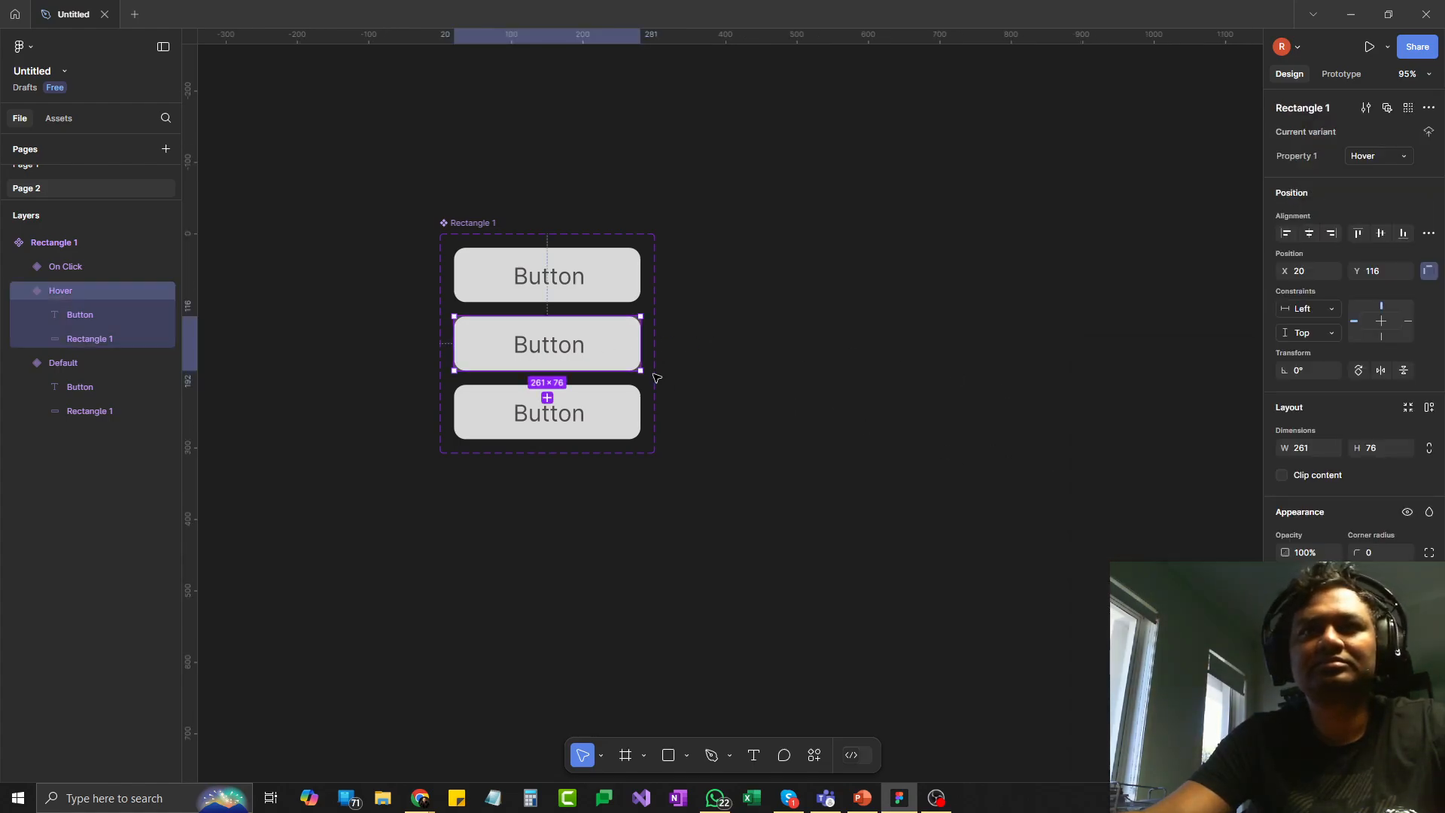
double_click(606, 342)
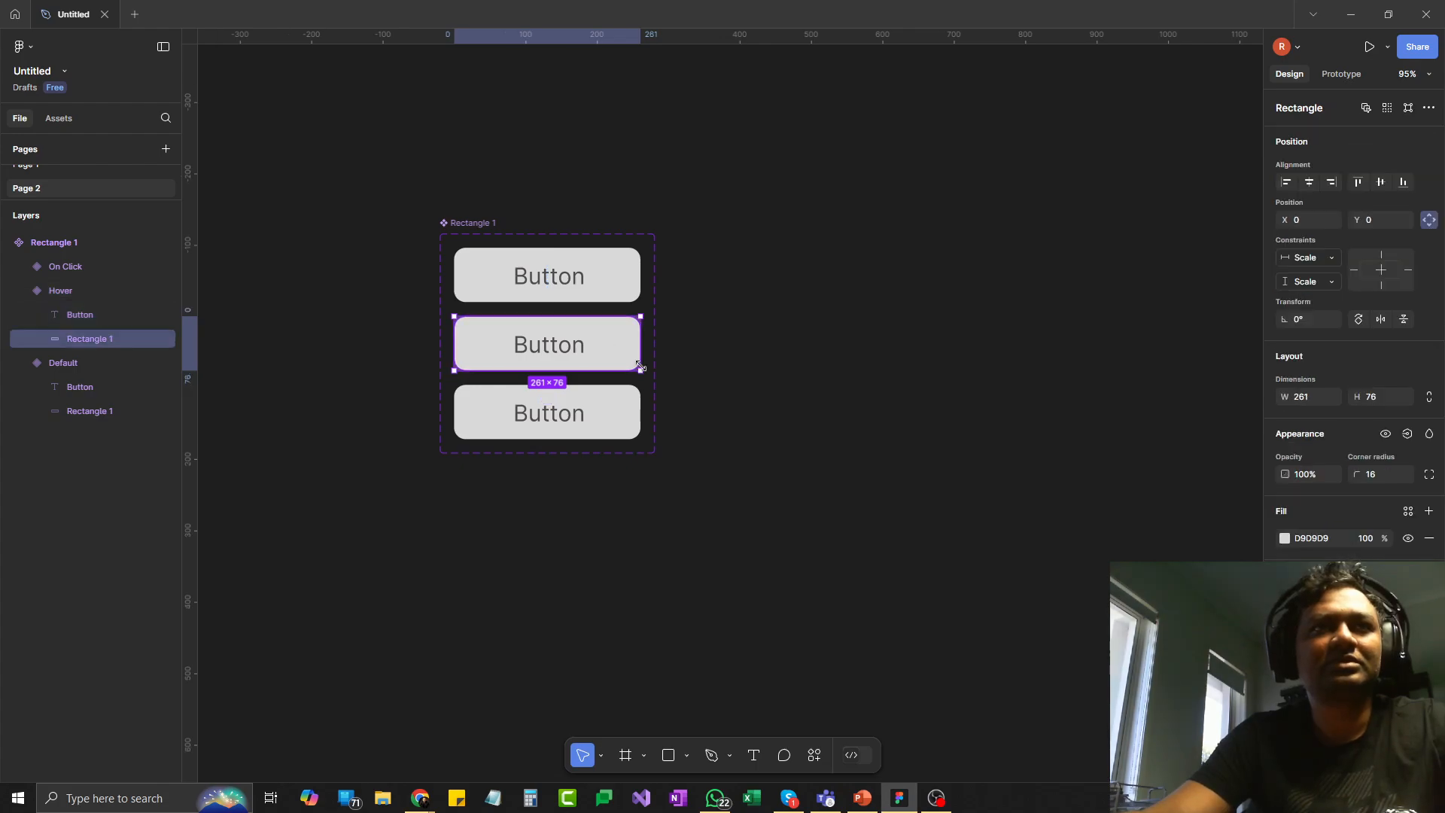
click(1285, 539)
drag(1100, 450, 1148, 426)
click(910, 462)
- Change the fill of the rectangle inside the On Click variant to dark grey 403A3A
double_click(600, 416)
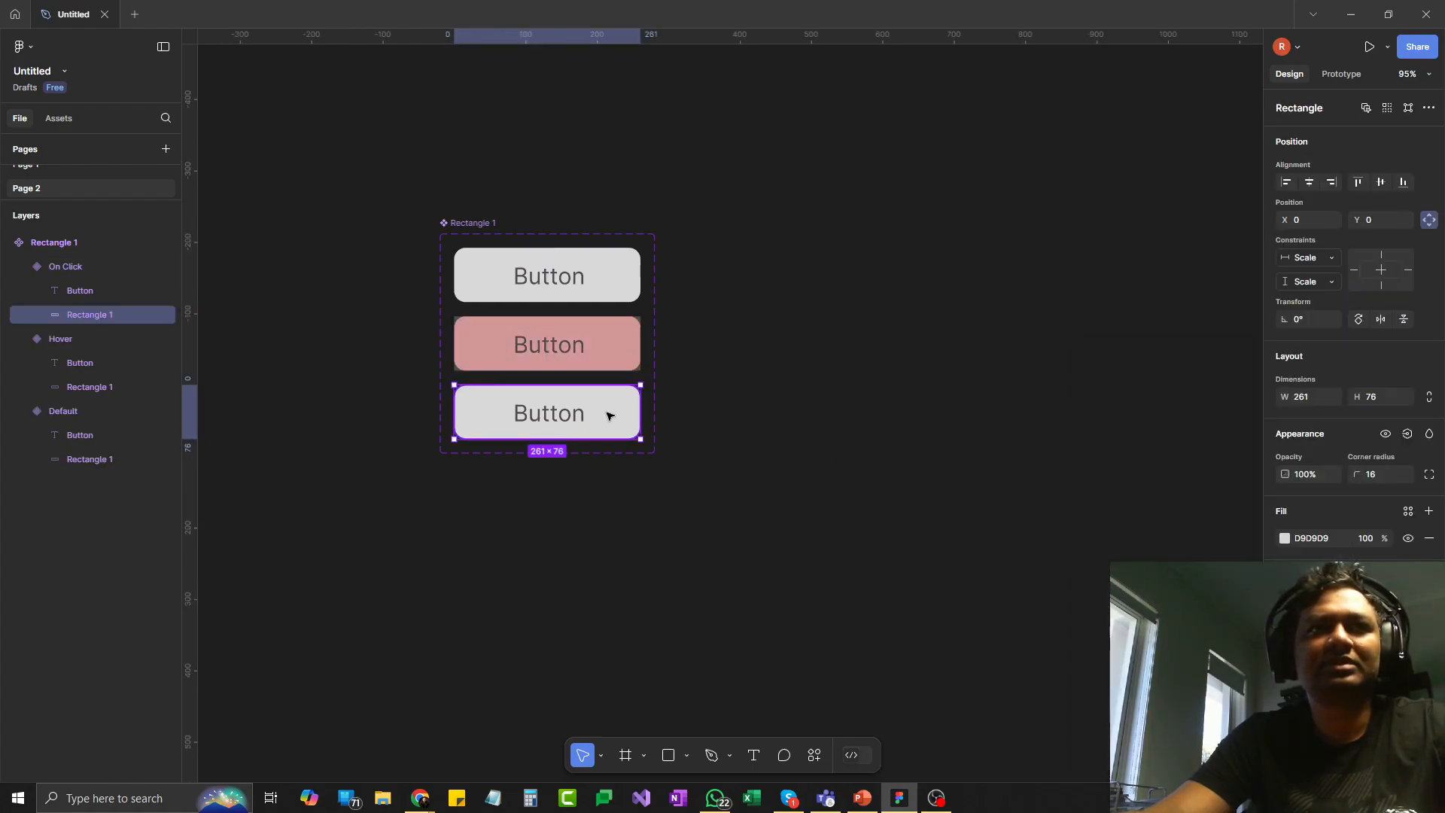
click(1285, 538)
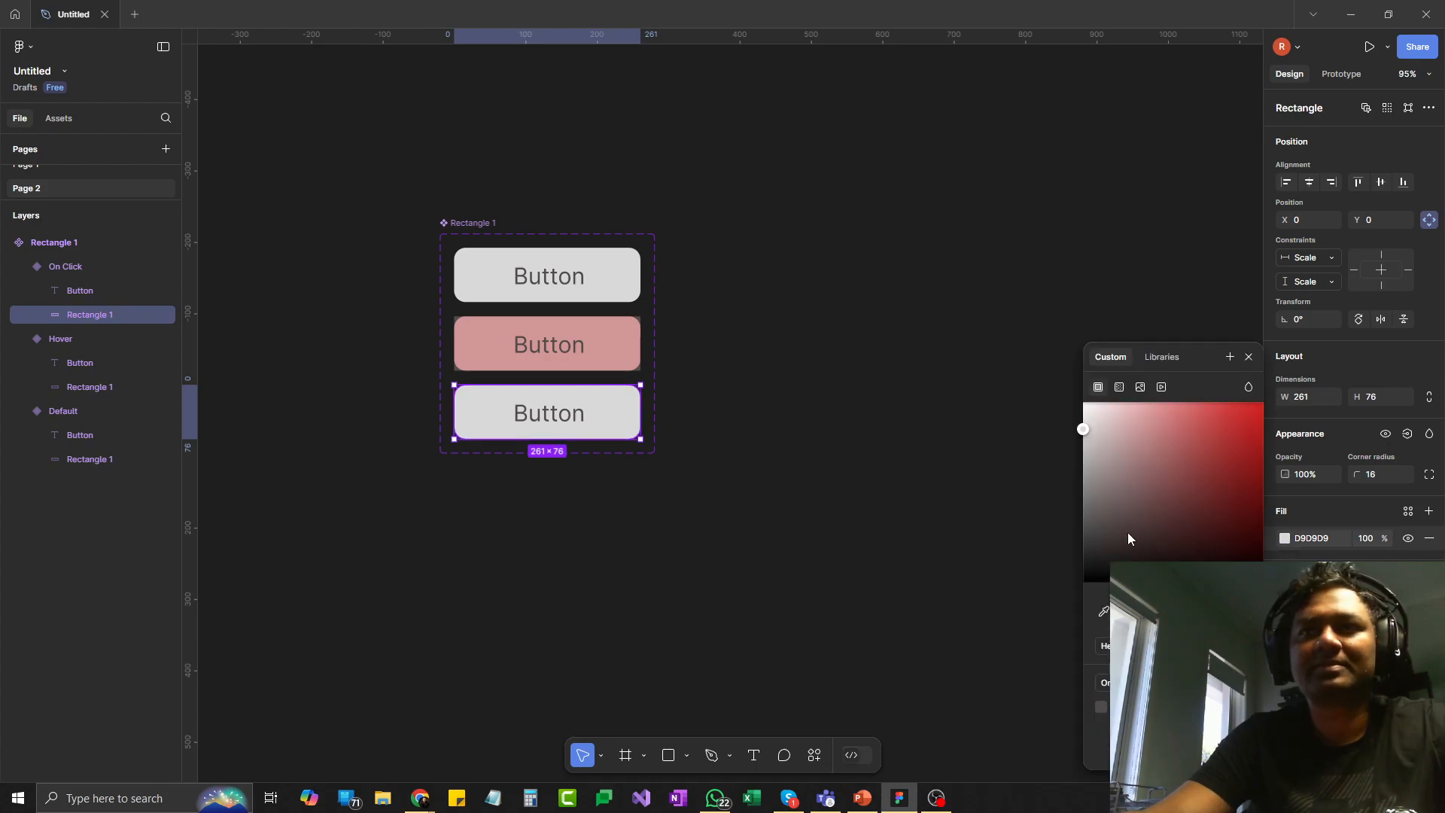
click(1100, 538)
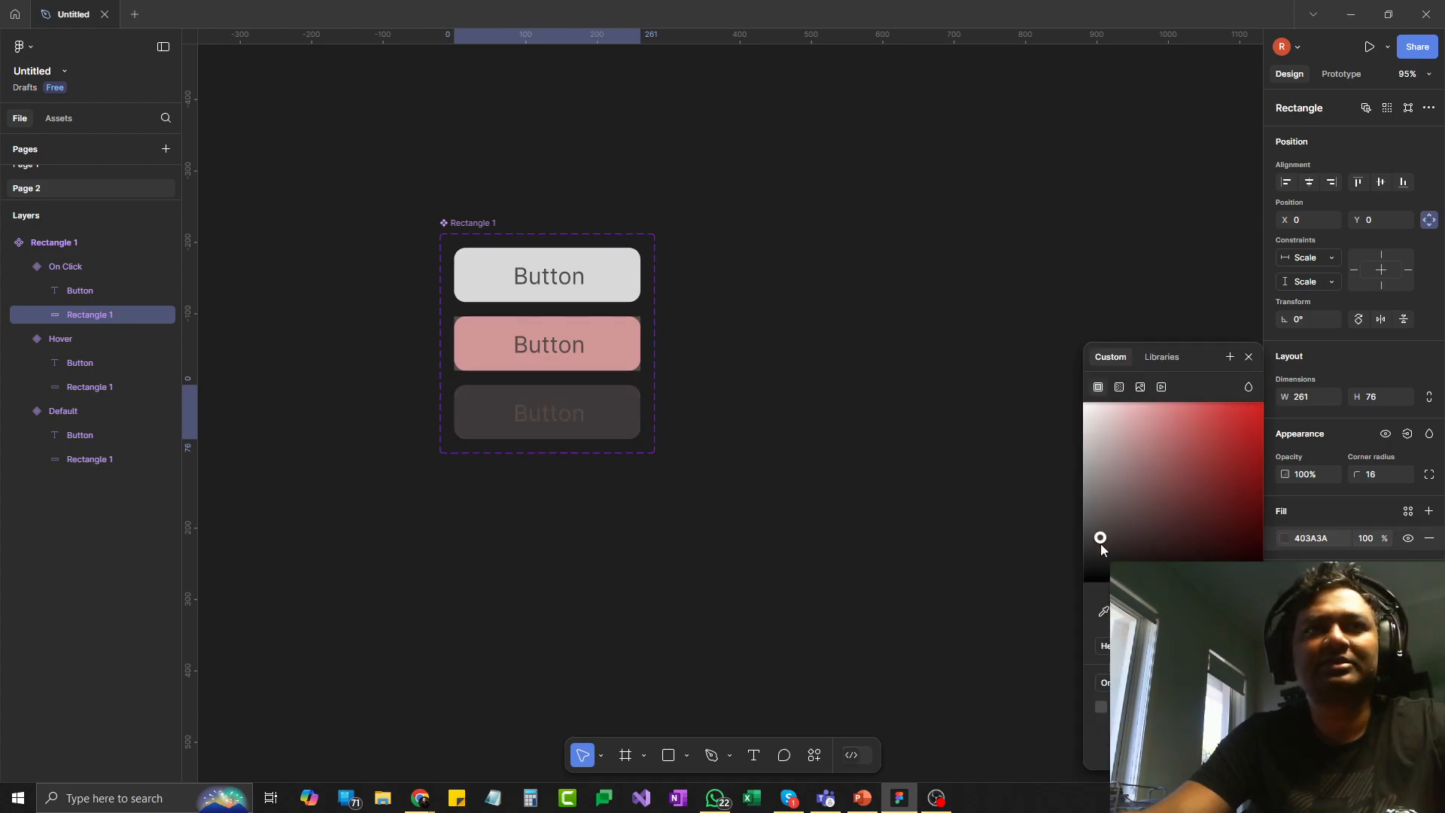
click(993, 456)
- Recolour the "Button" text in the On Click variant to a light grey that contrasts with its dark background
click(549, 417)
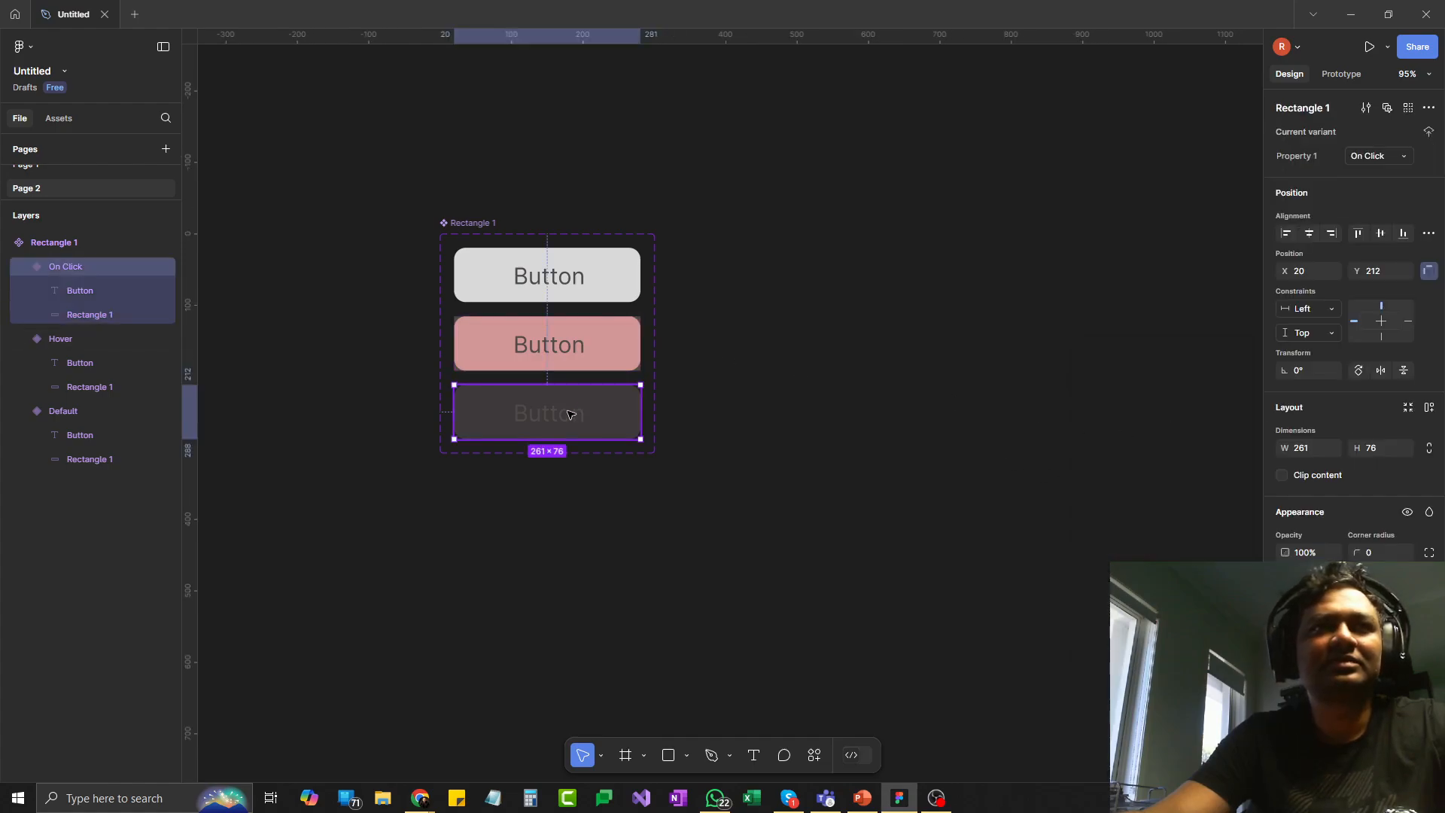
double_click(549, 416)
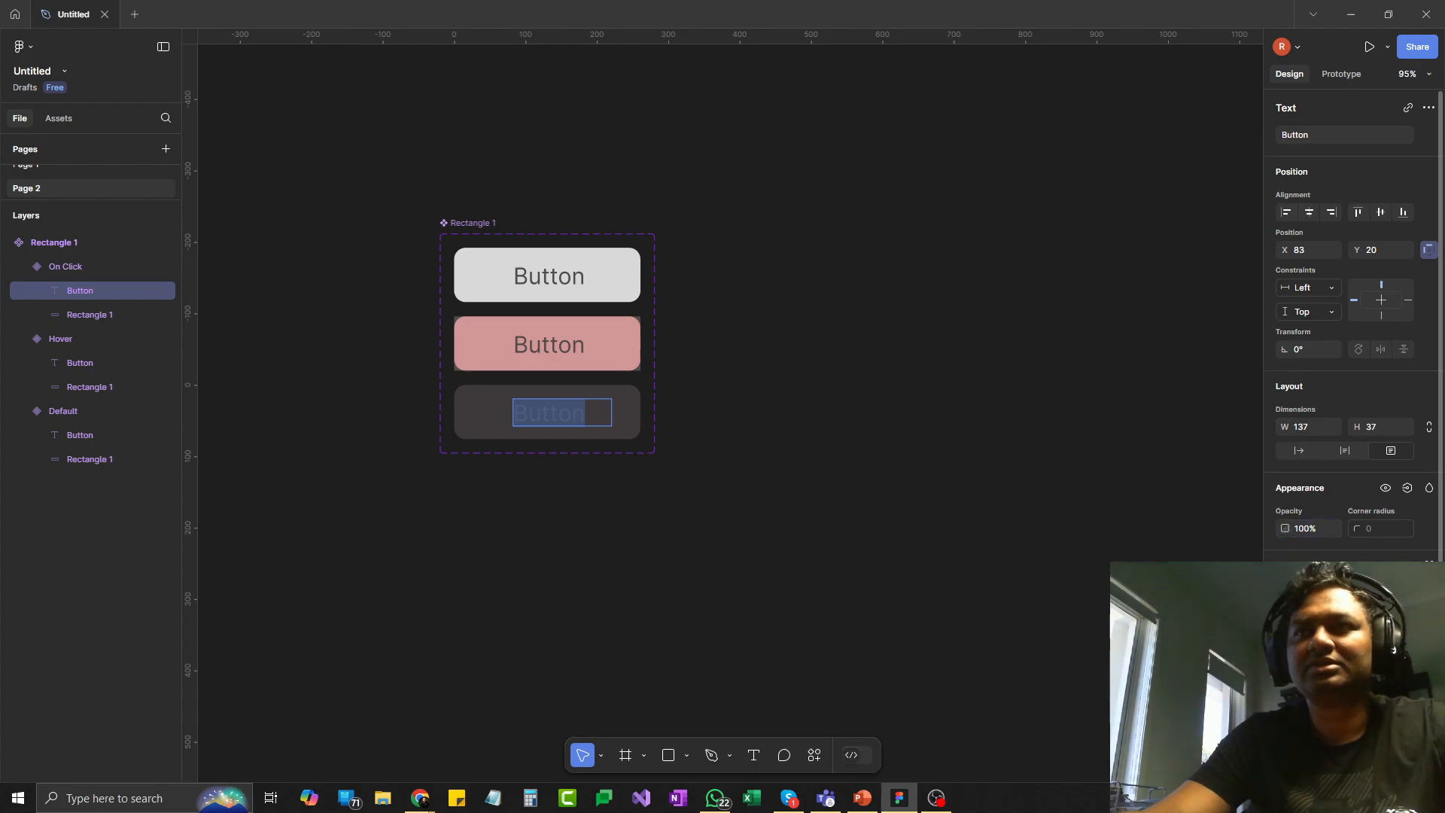
scroll(1311, 595, down, 2)
click(1286, 630)
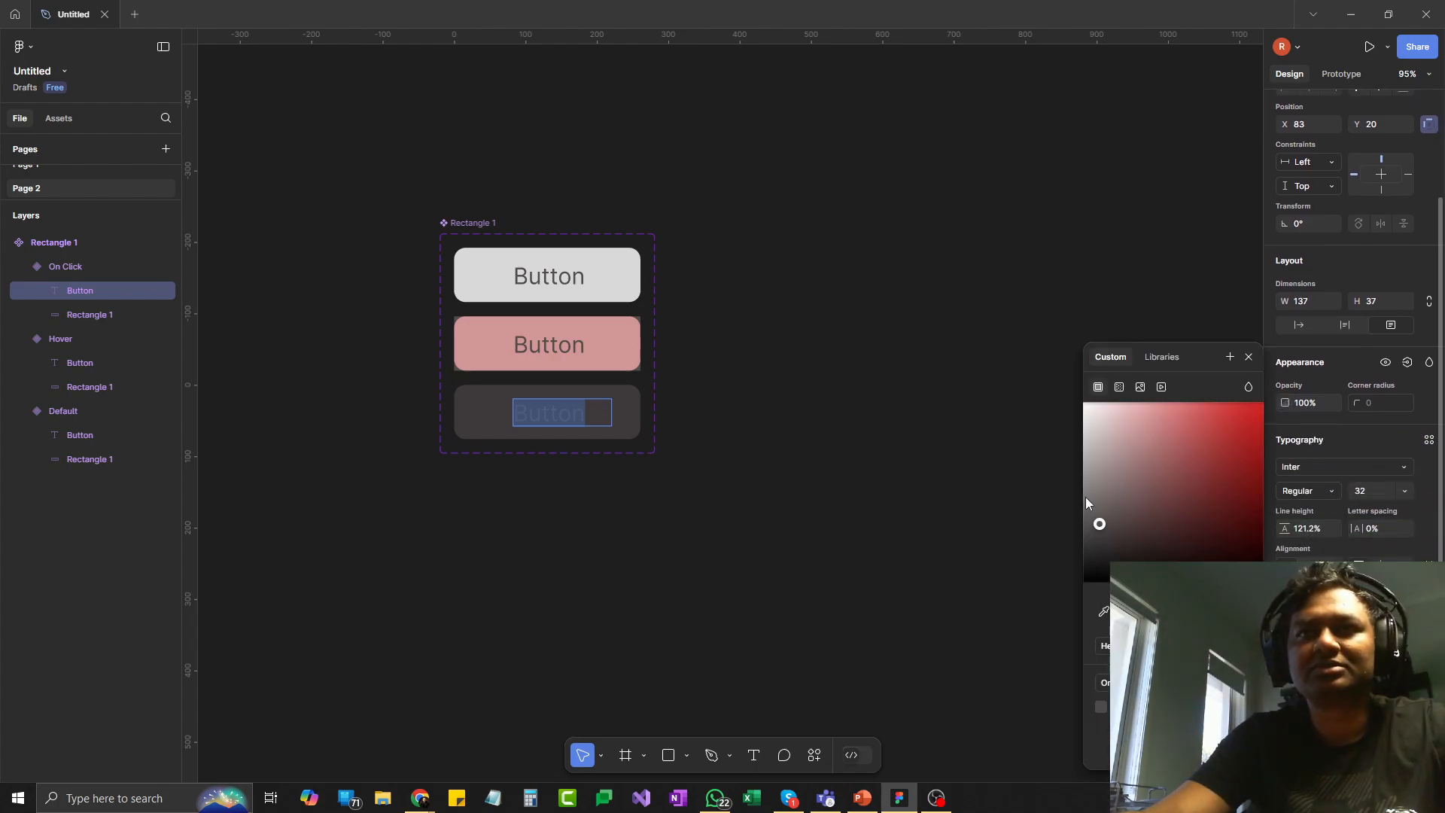
drag(1087, 502, 1100, 463)
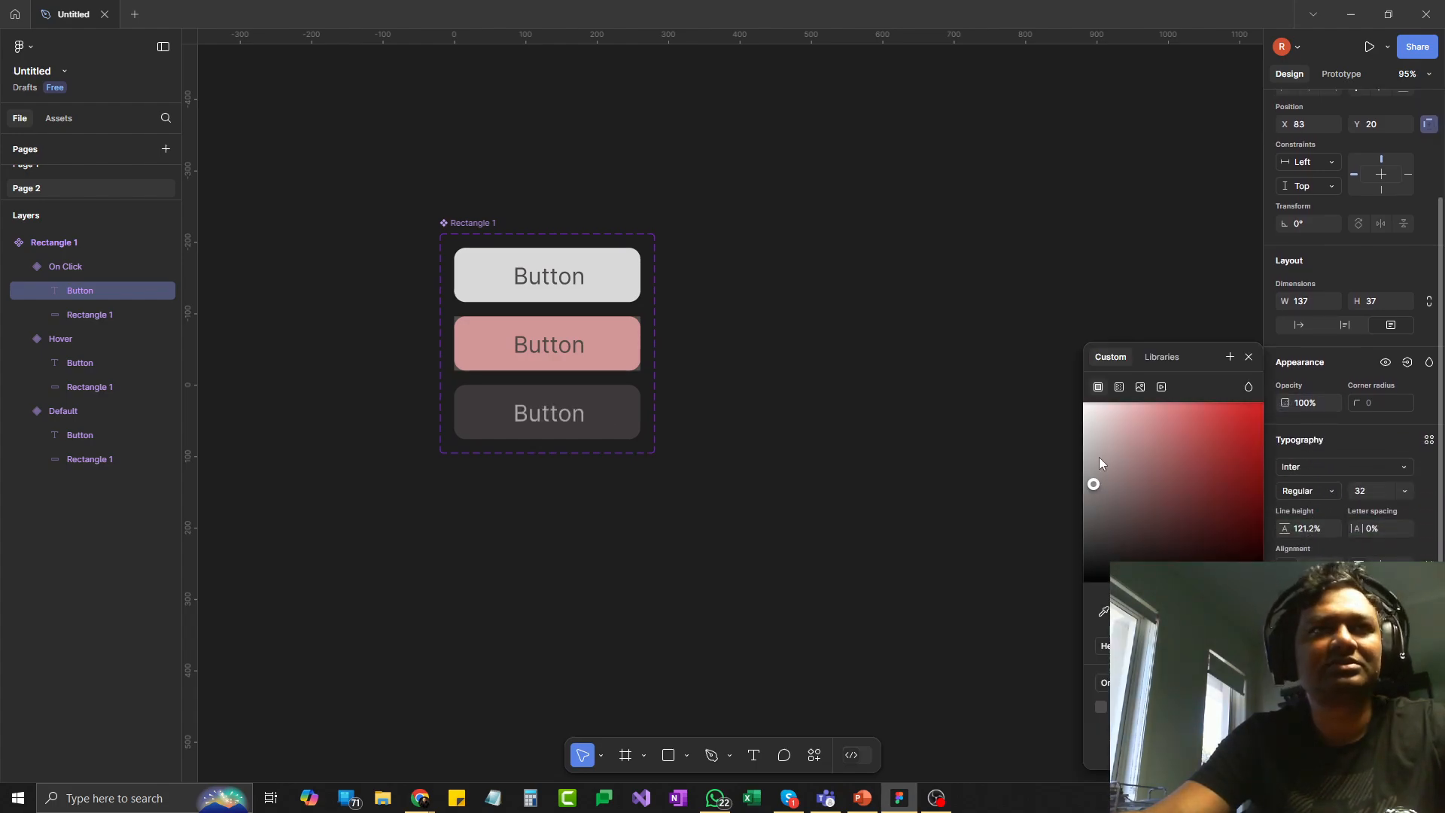
click(901, 416)
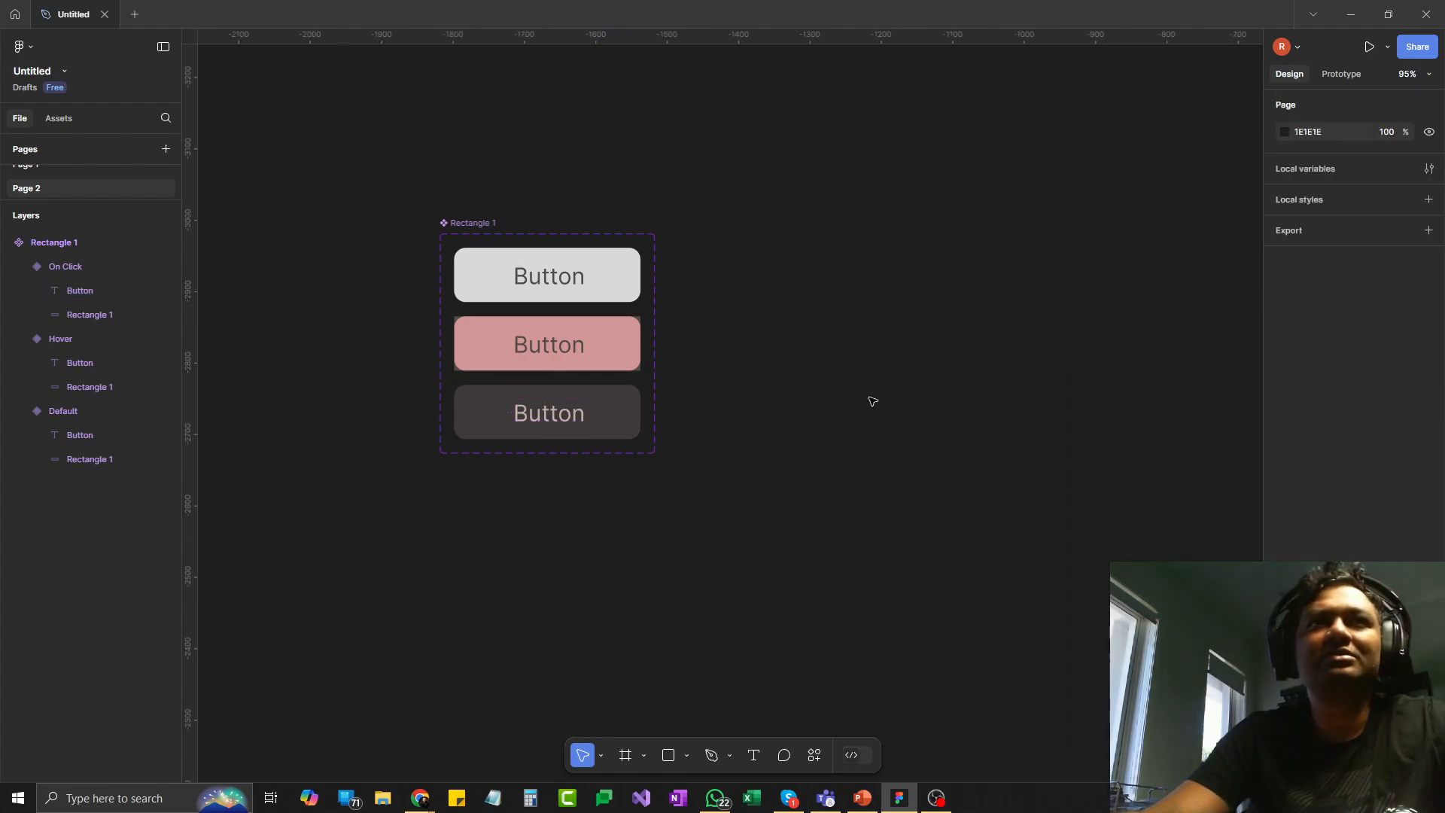
- Switch to prototyping and connect the Default button variant to the Hover variant
click(1343, 75)
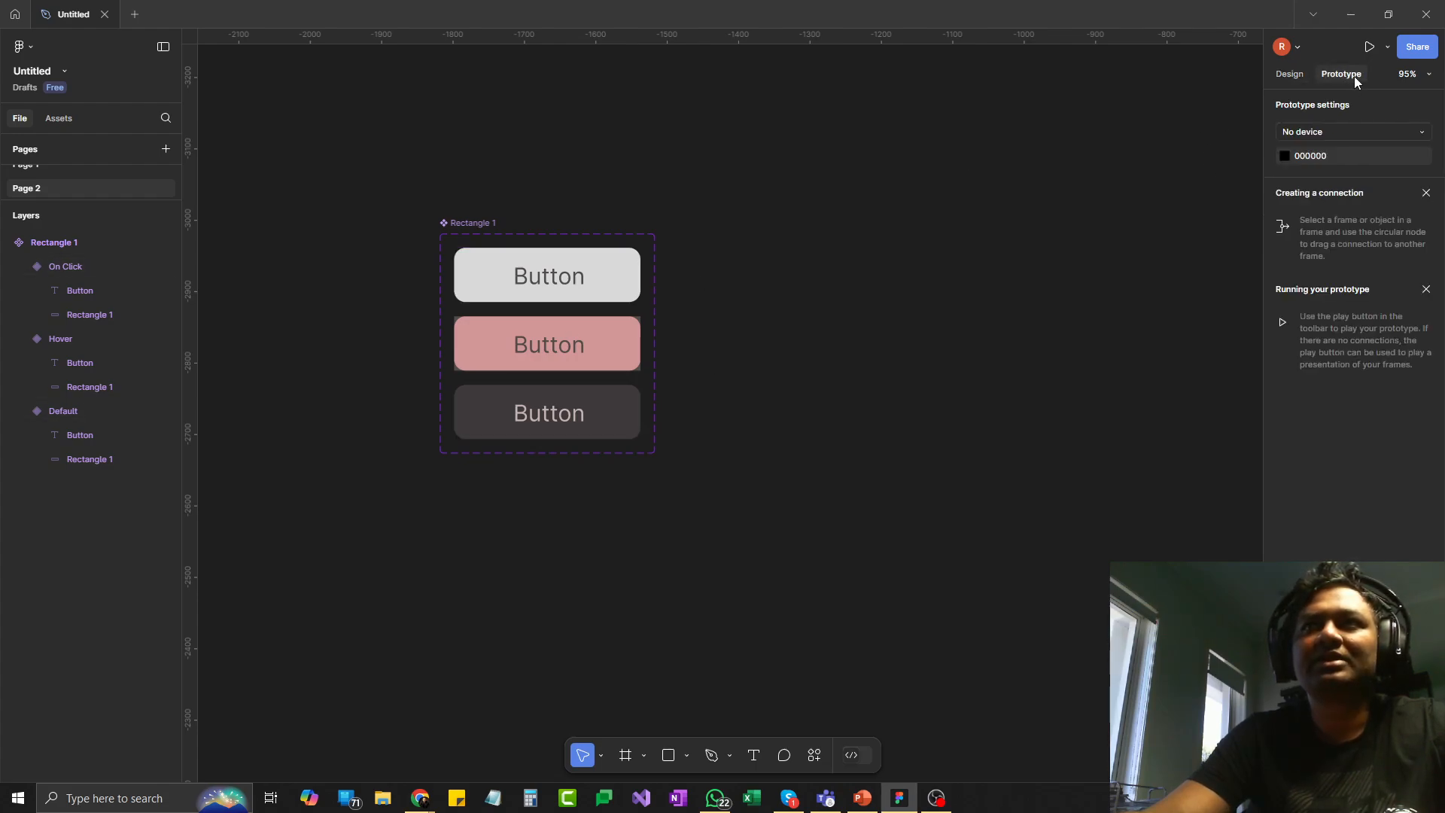
click(1330, 132)
click(1187, 149)
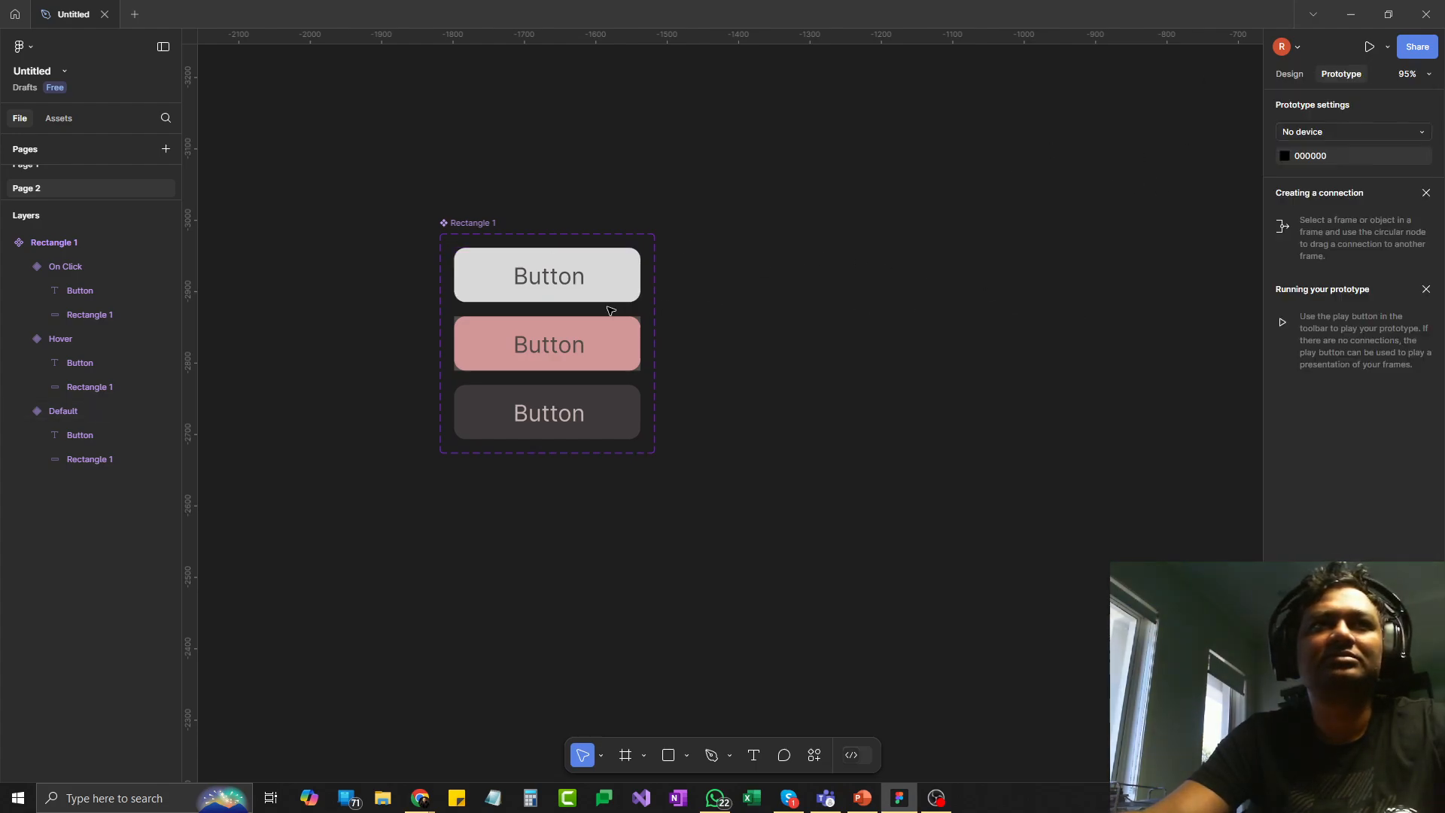
click(636, 279)
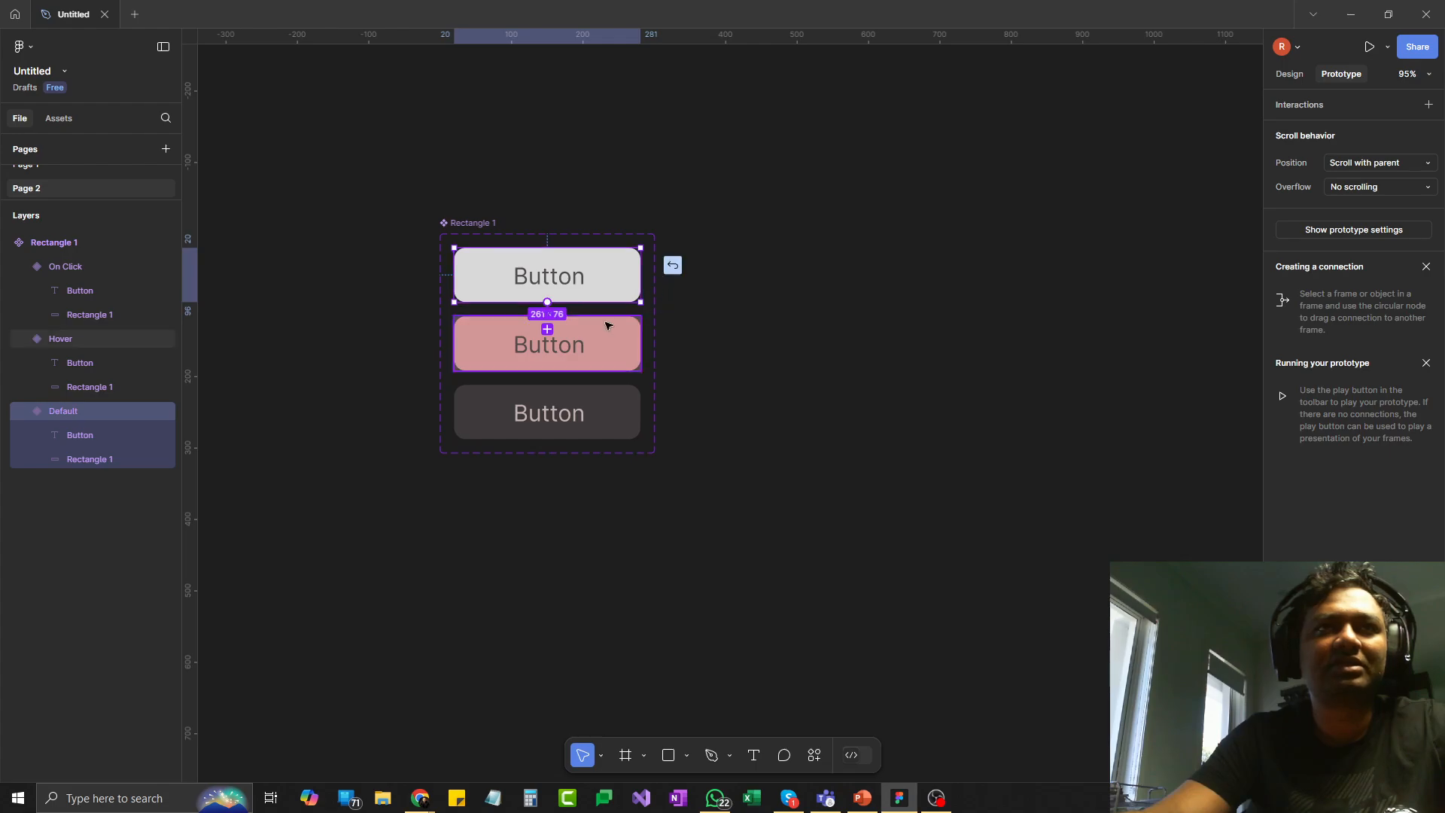
drag(548, 329, 548, 329)
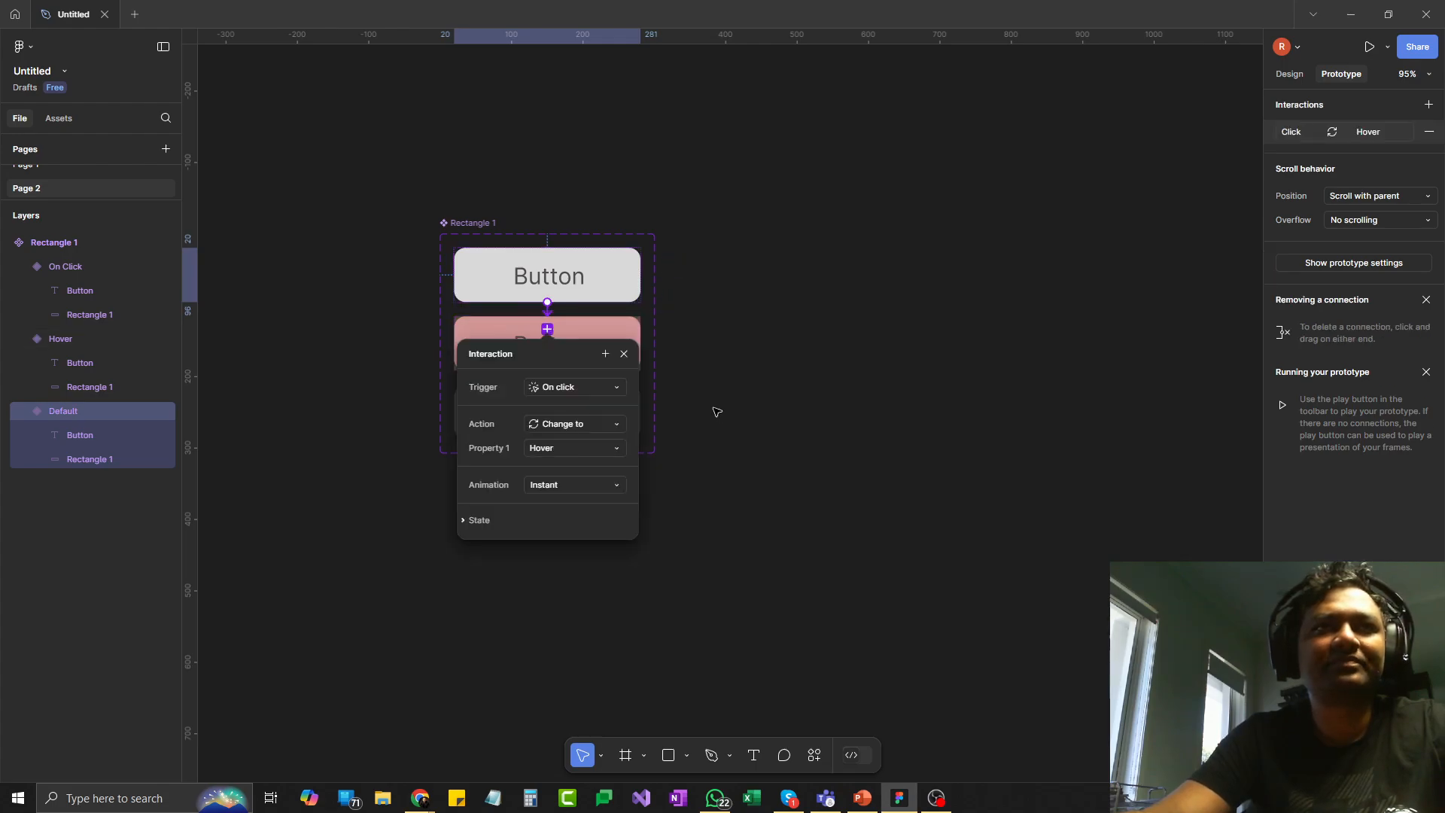
- Set the trigger of the Default-to-Hover interaction to While hovering, keeping the Instant animation
click(588, 386)
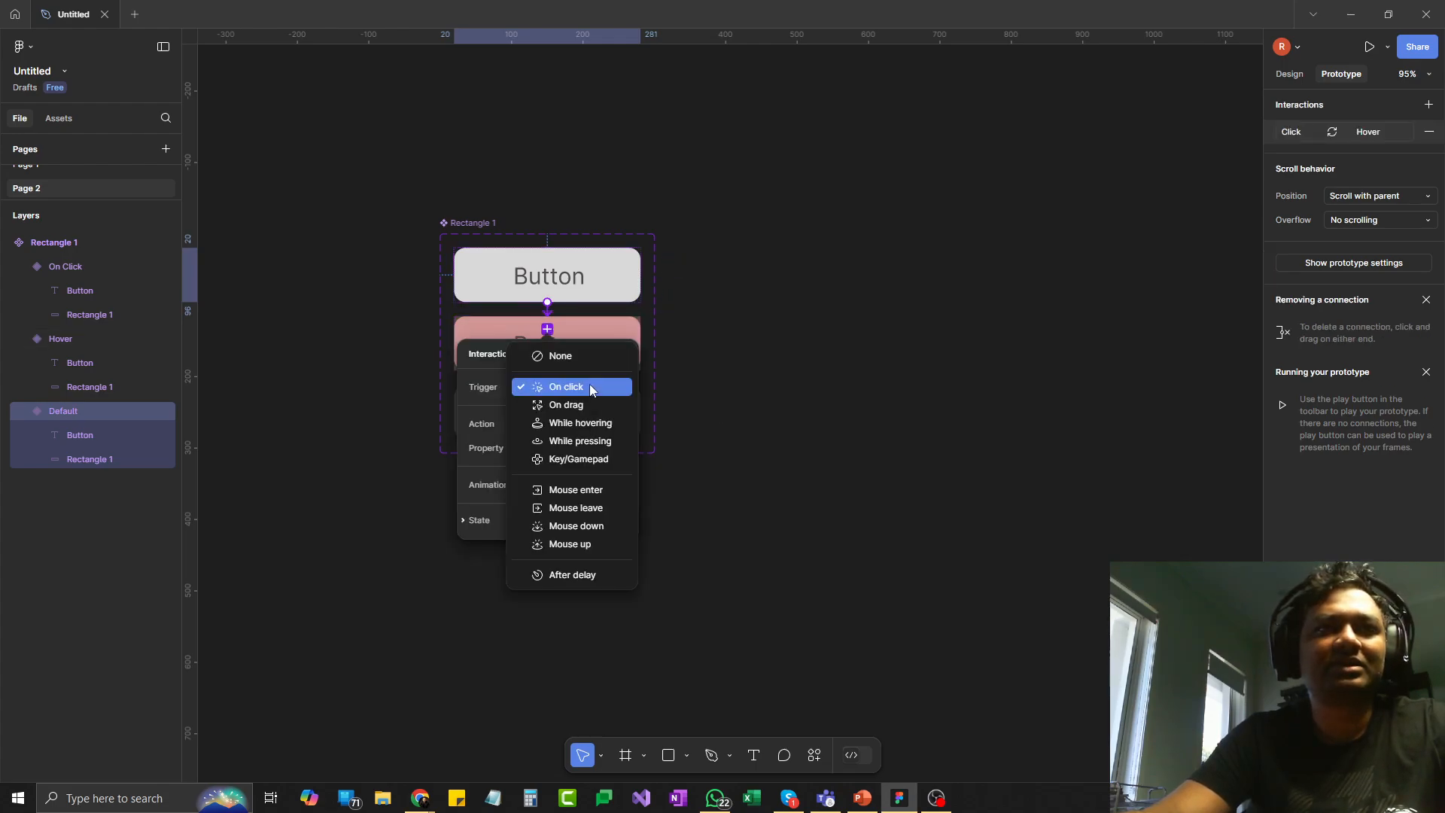
click(602, 425)
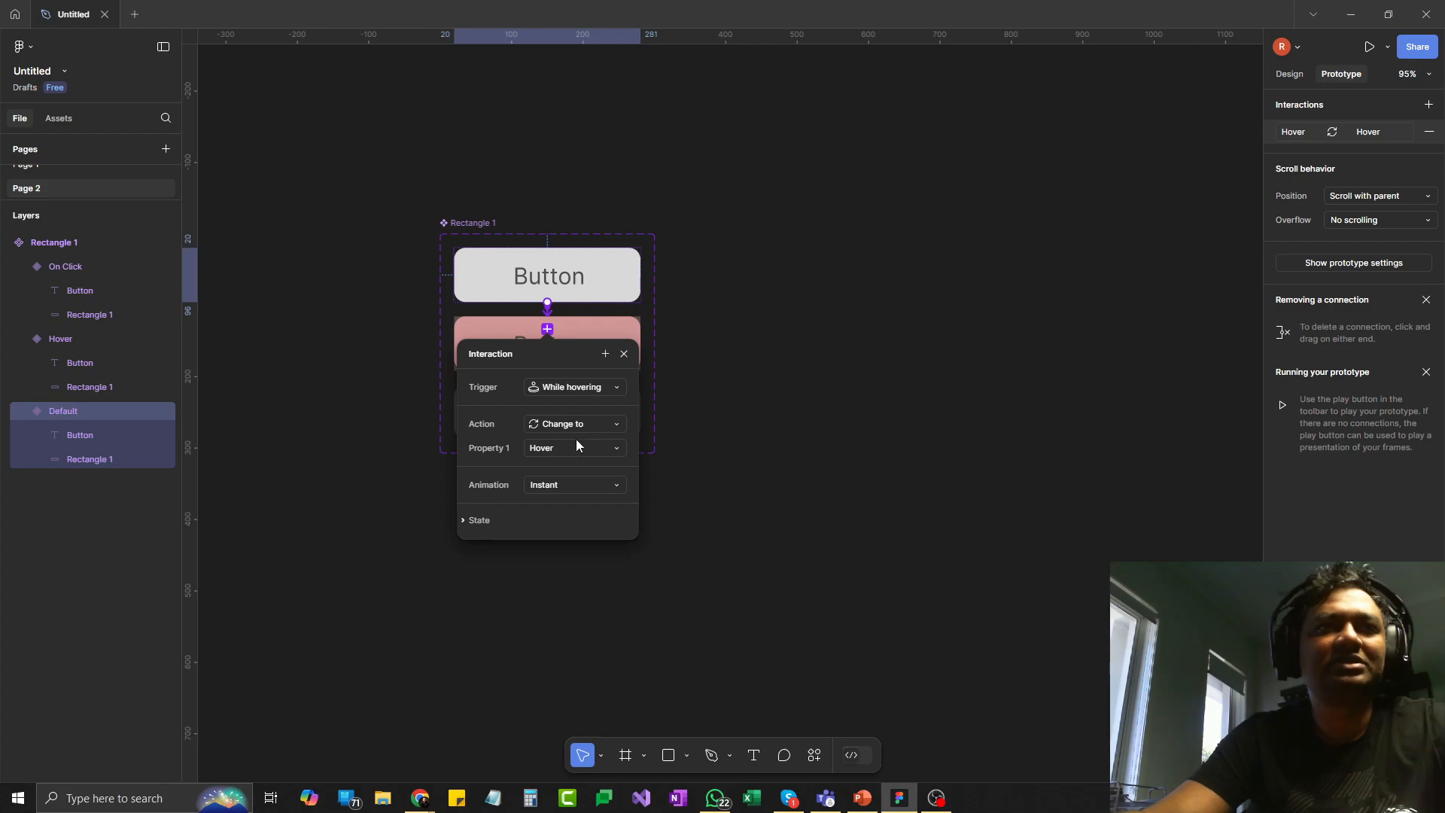
click(560, 486)
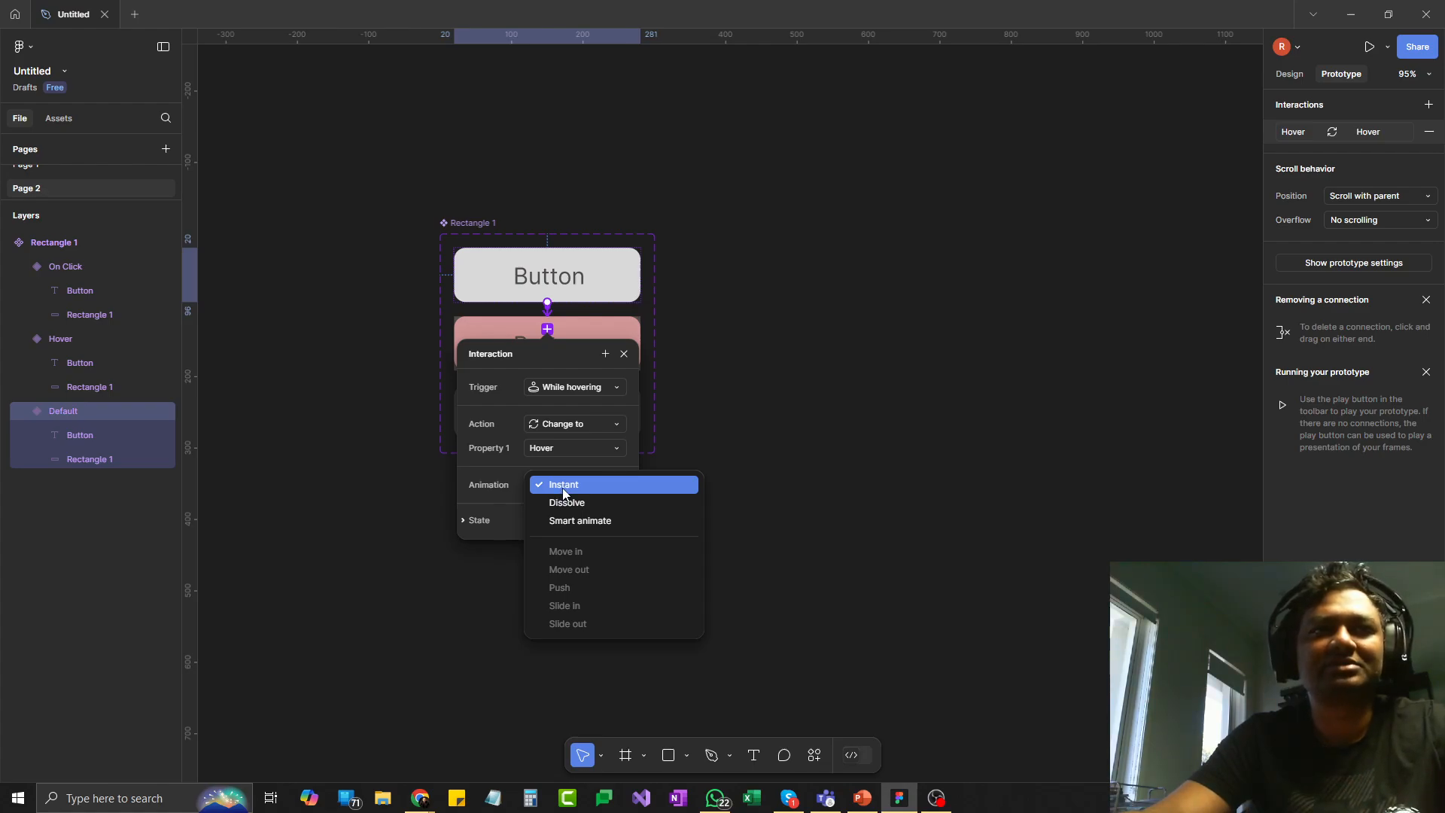
click(466, 489)
click(624, 354)
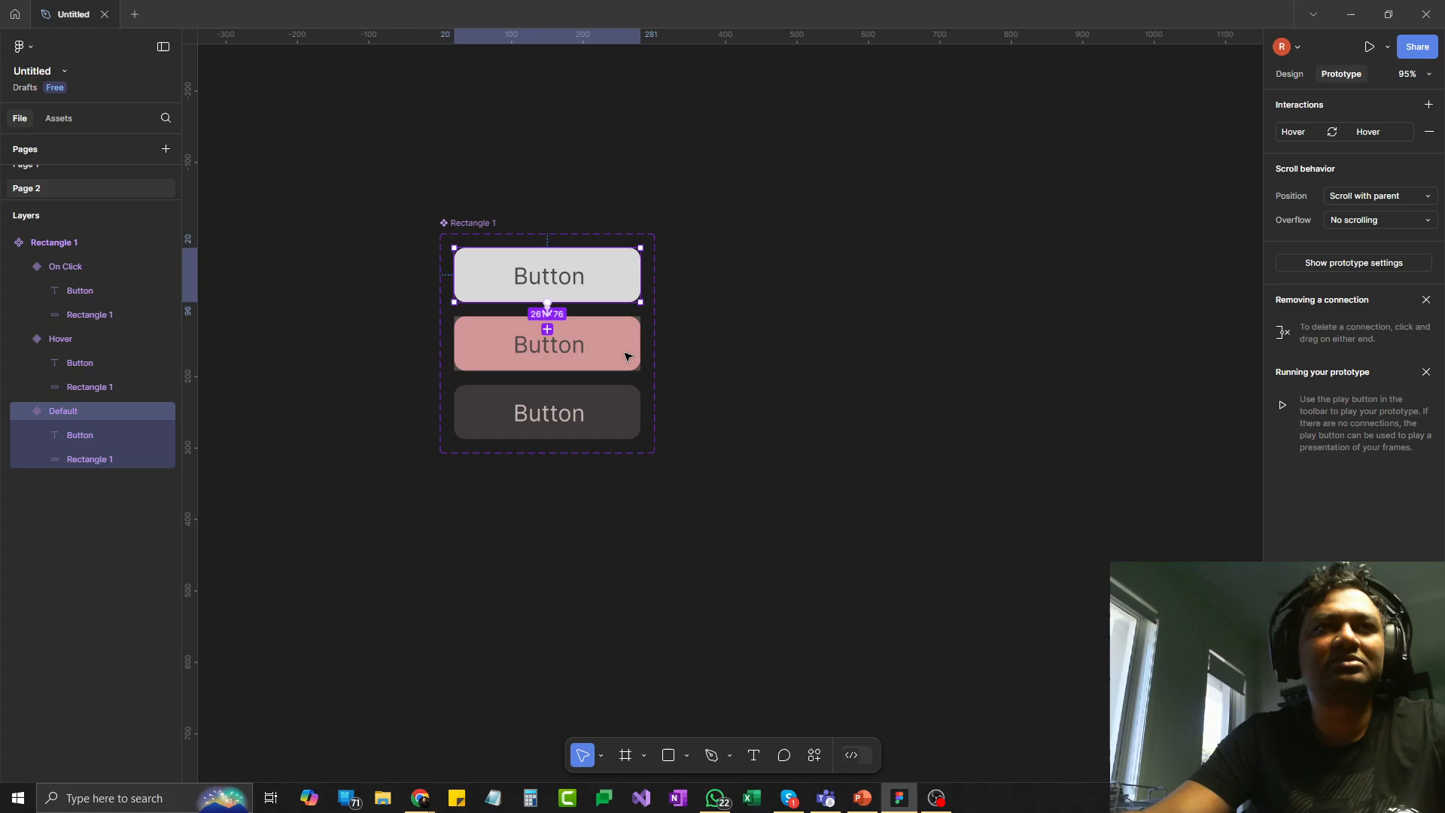
- Connect the Hover variant to the On Click variant with a While pressing trigger, keeping the Change to action
click(642, 348)
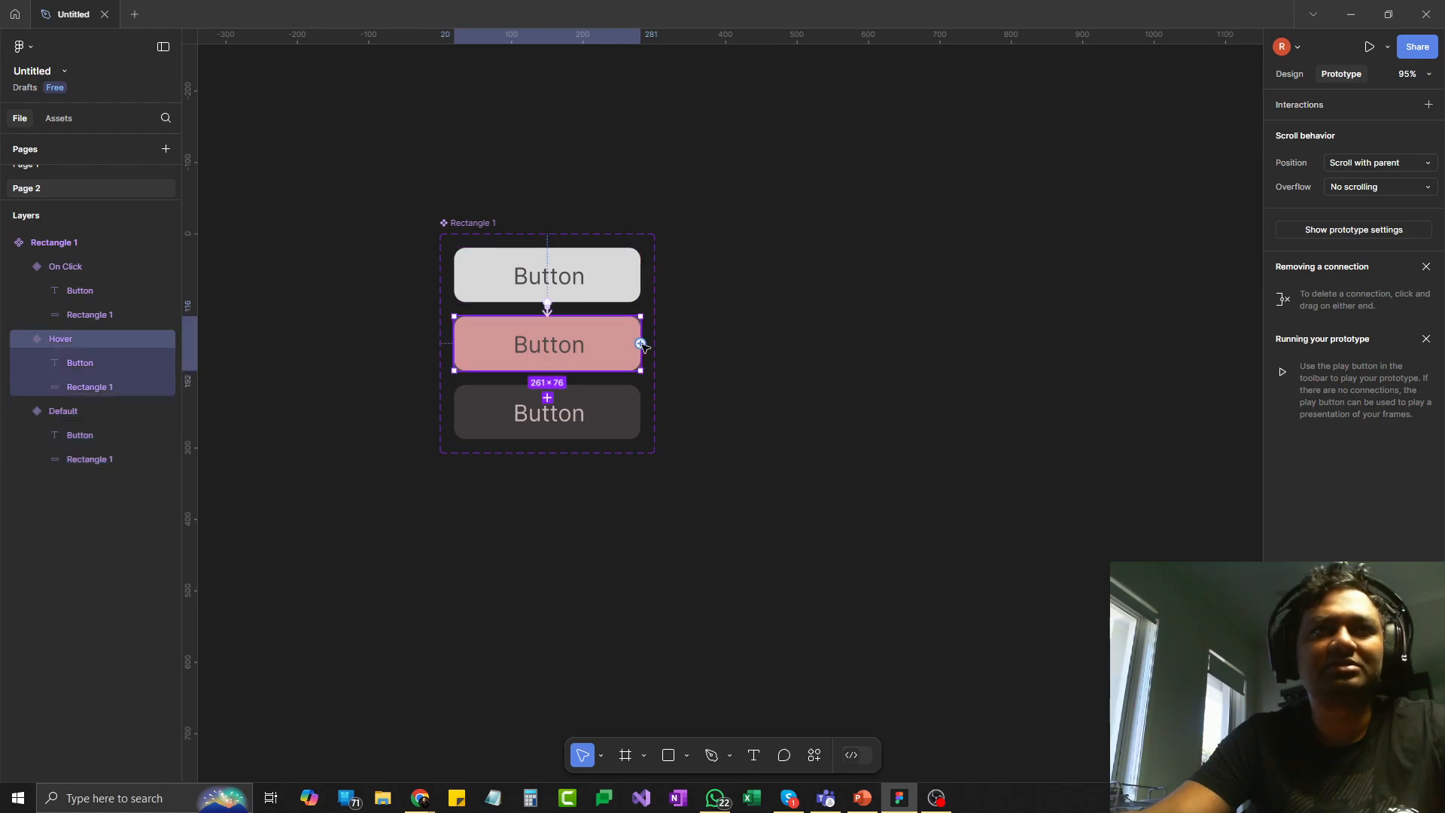
drag(642, 346, 548, 399)
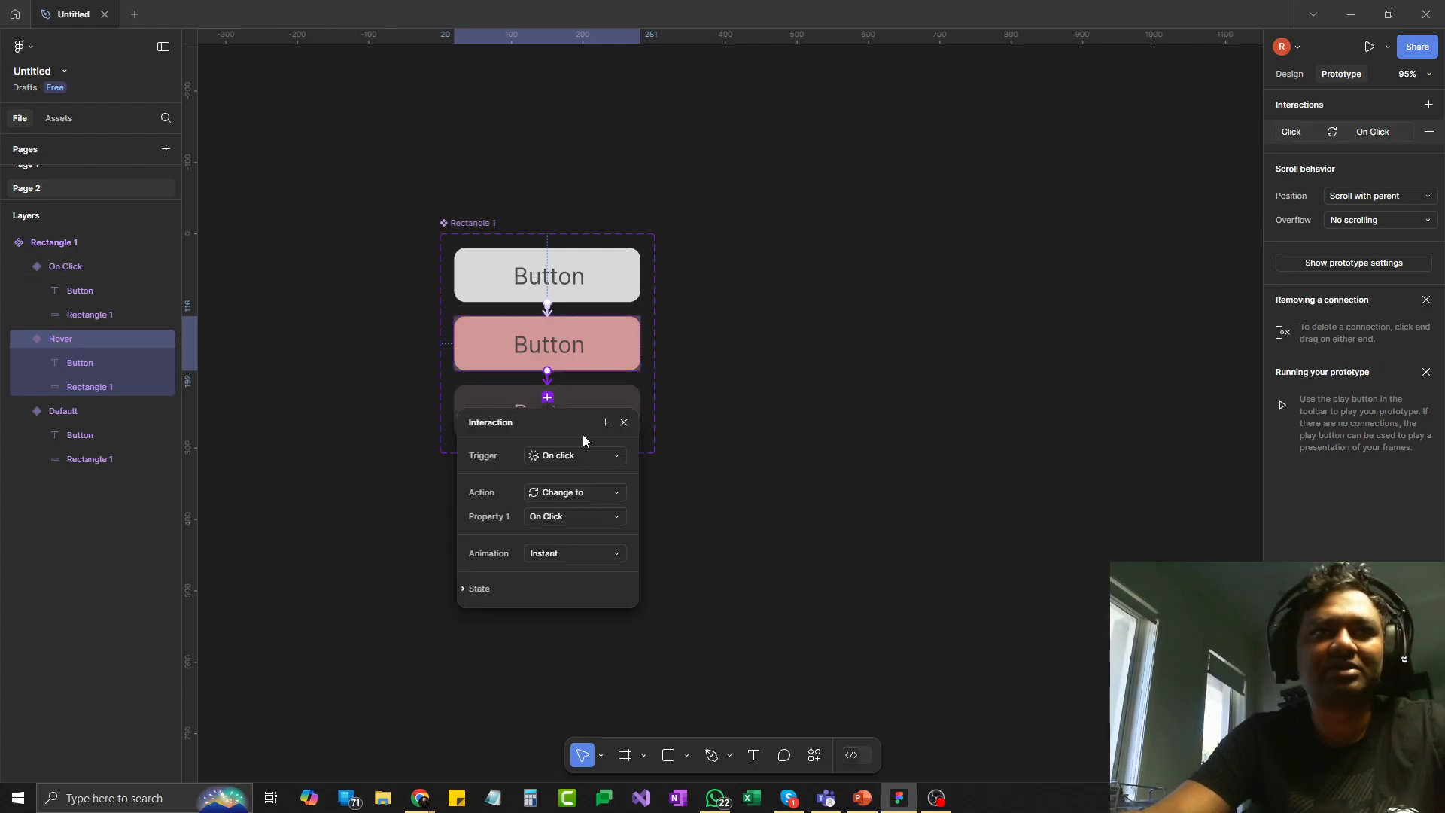
click(563, 459)
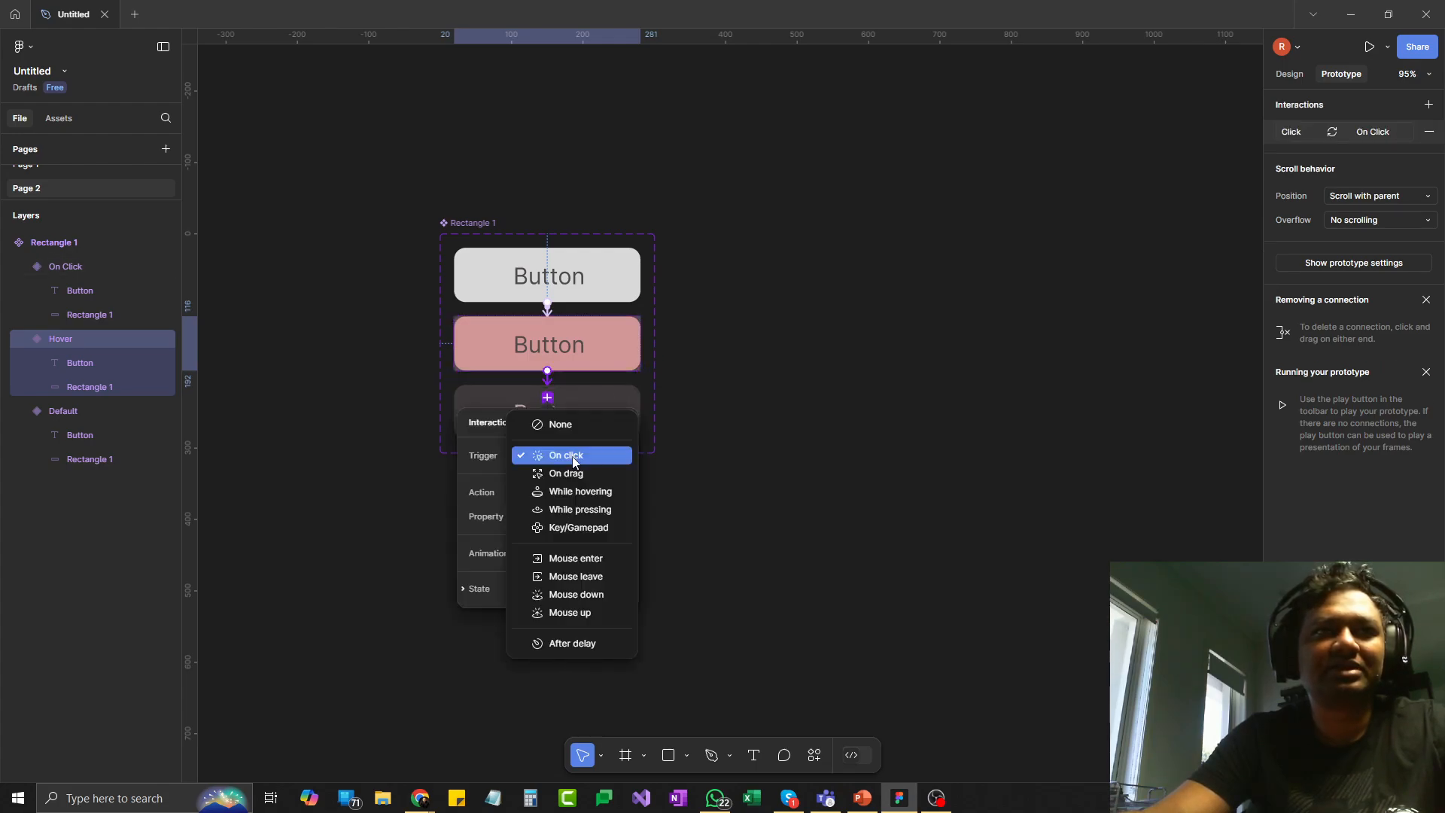
click(581, 510)
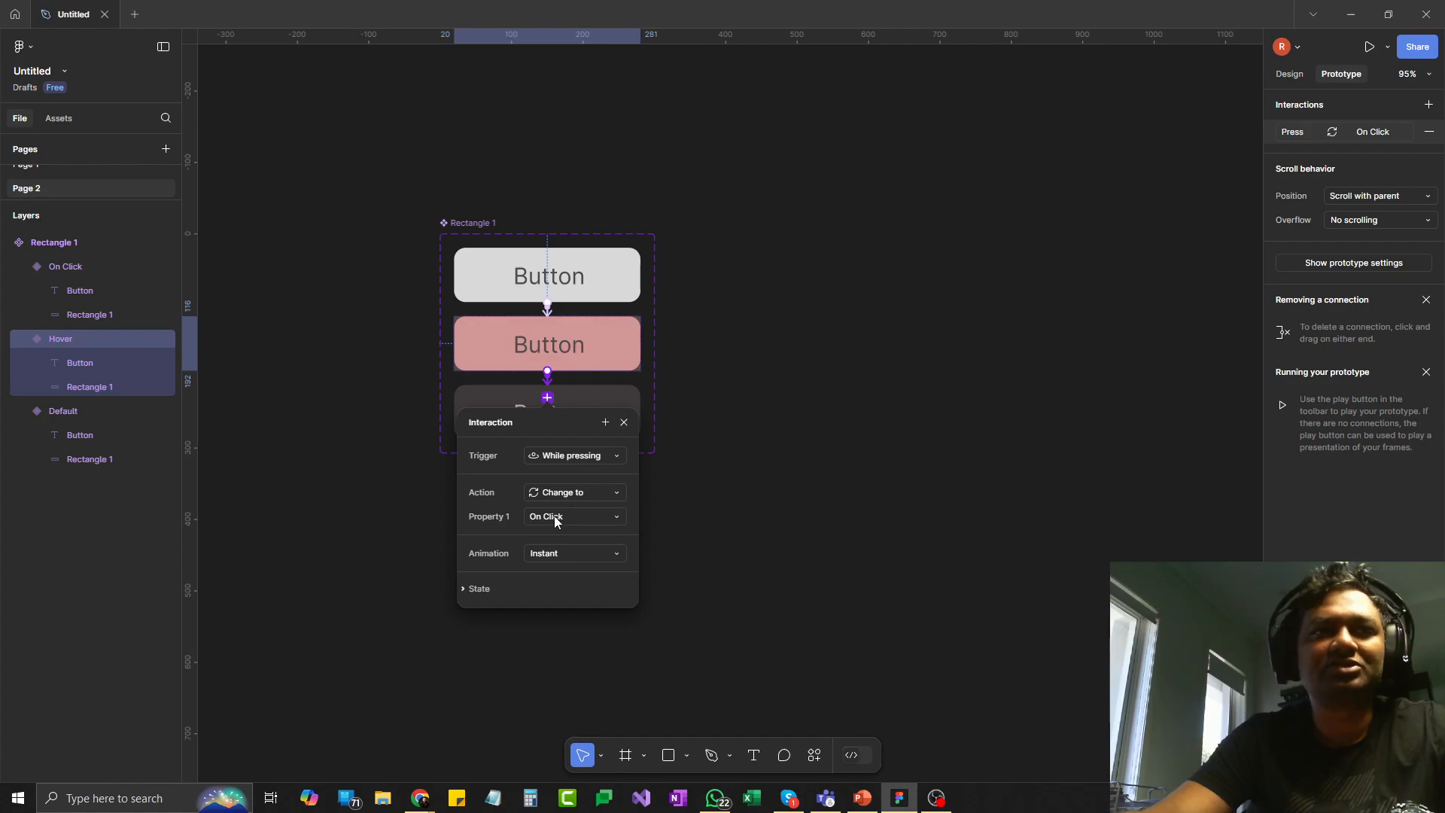
click(578, 494)
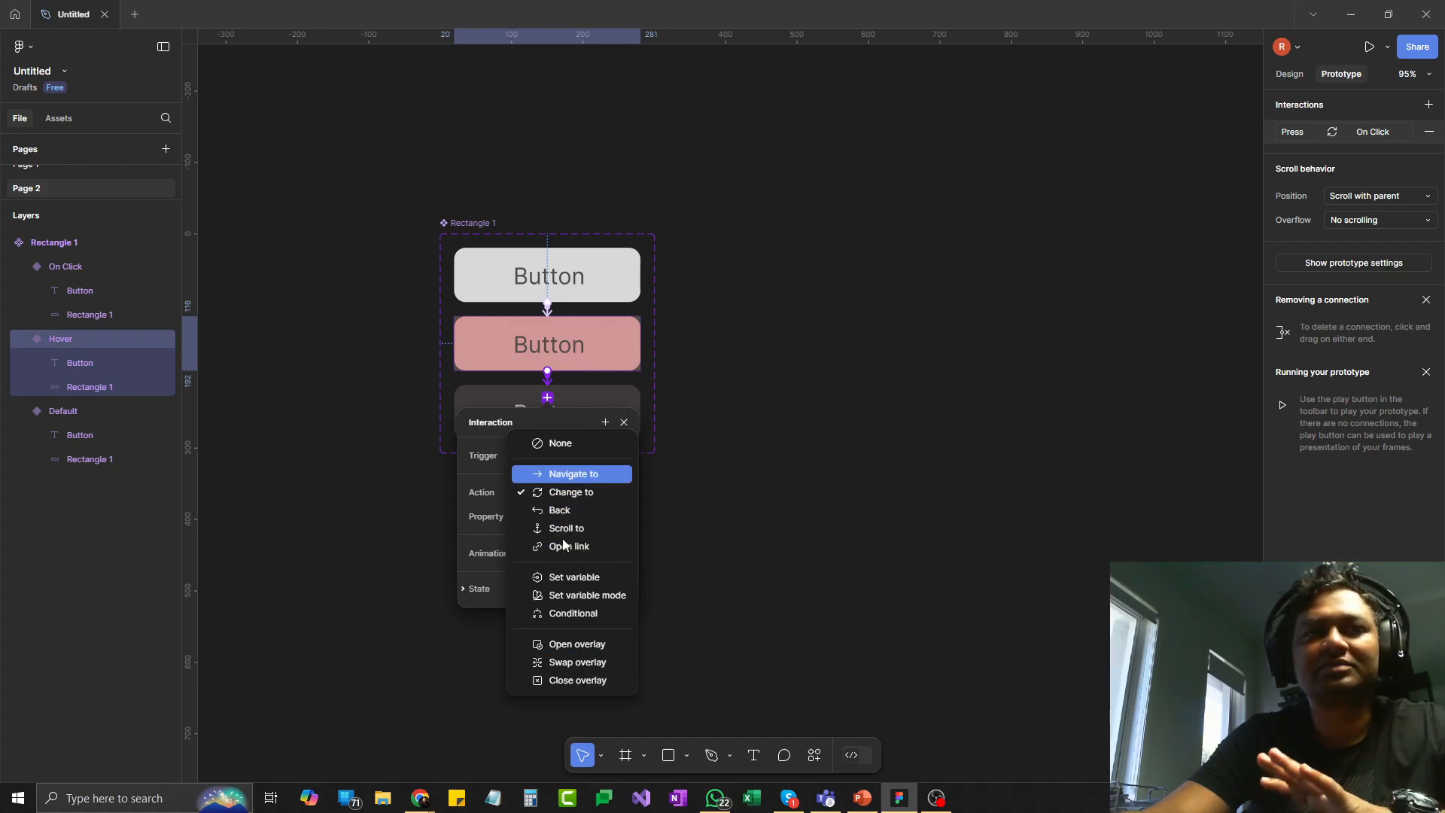
click(483, 471)
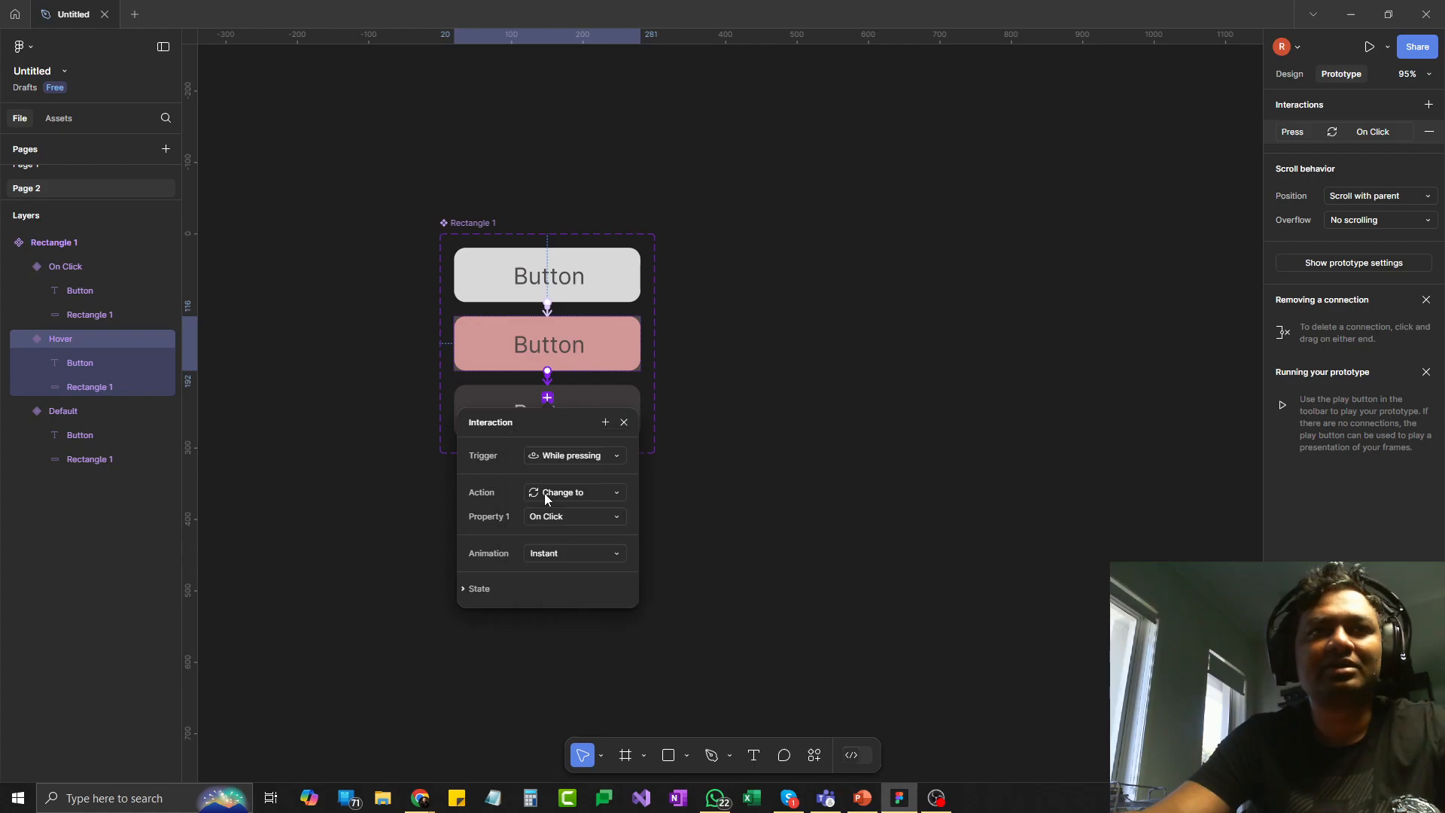
click(449, 416)
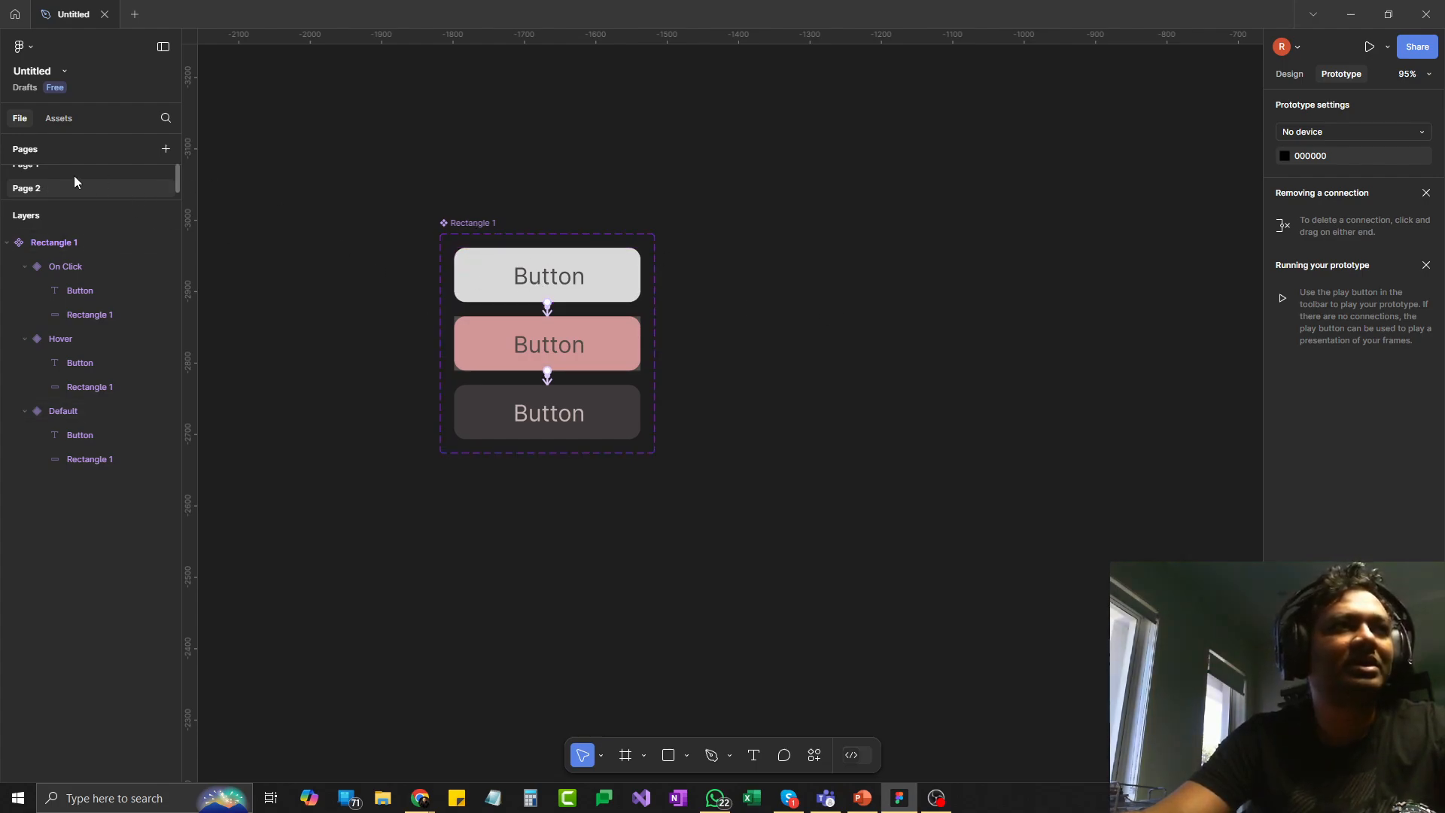
- Place an instance of the Page 2 button component from this file's assets on the canvas beside the variant set
click(59, 119)
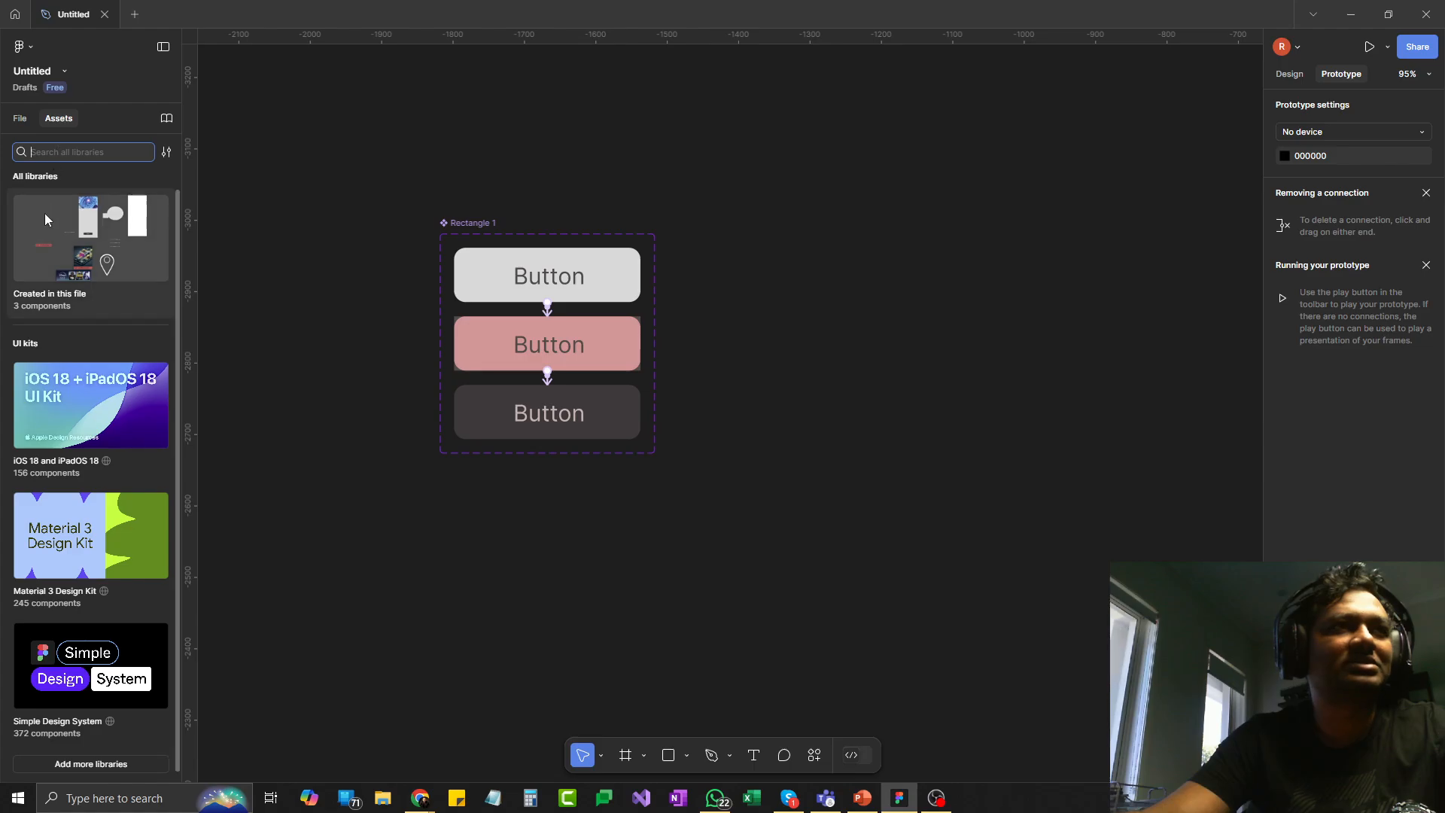
click(36, 232)
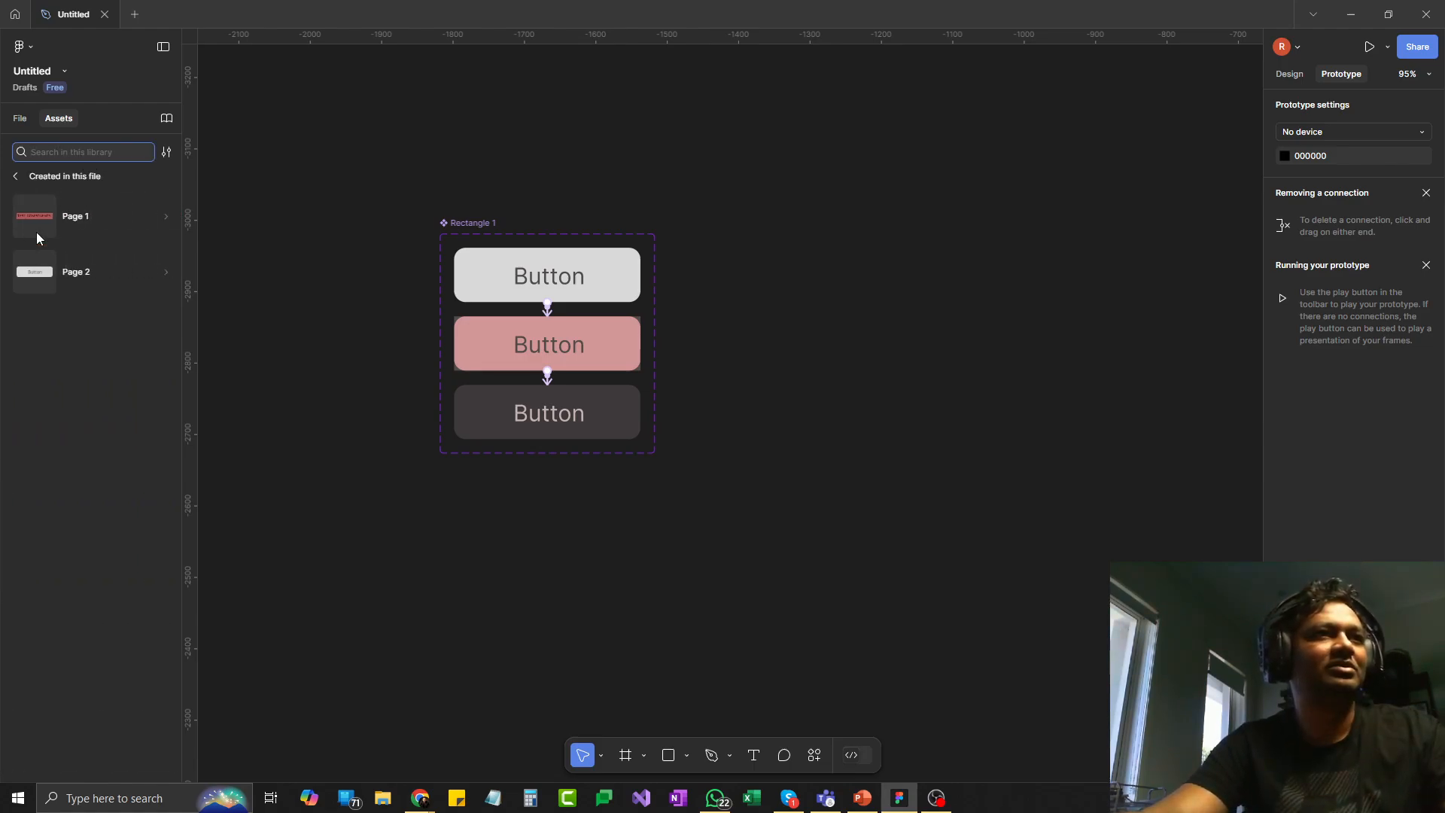
click(72, 284)
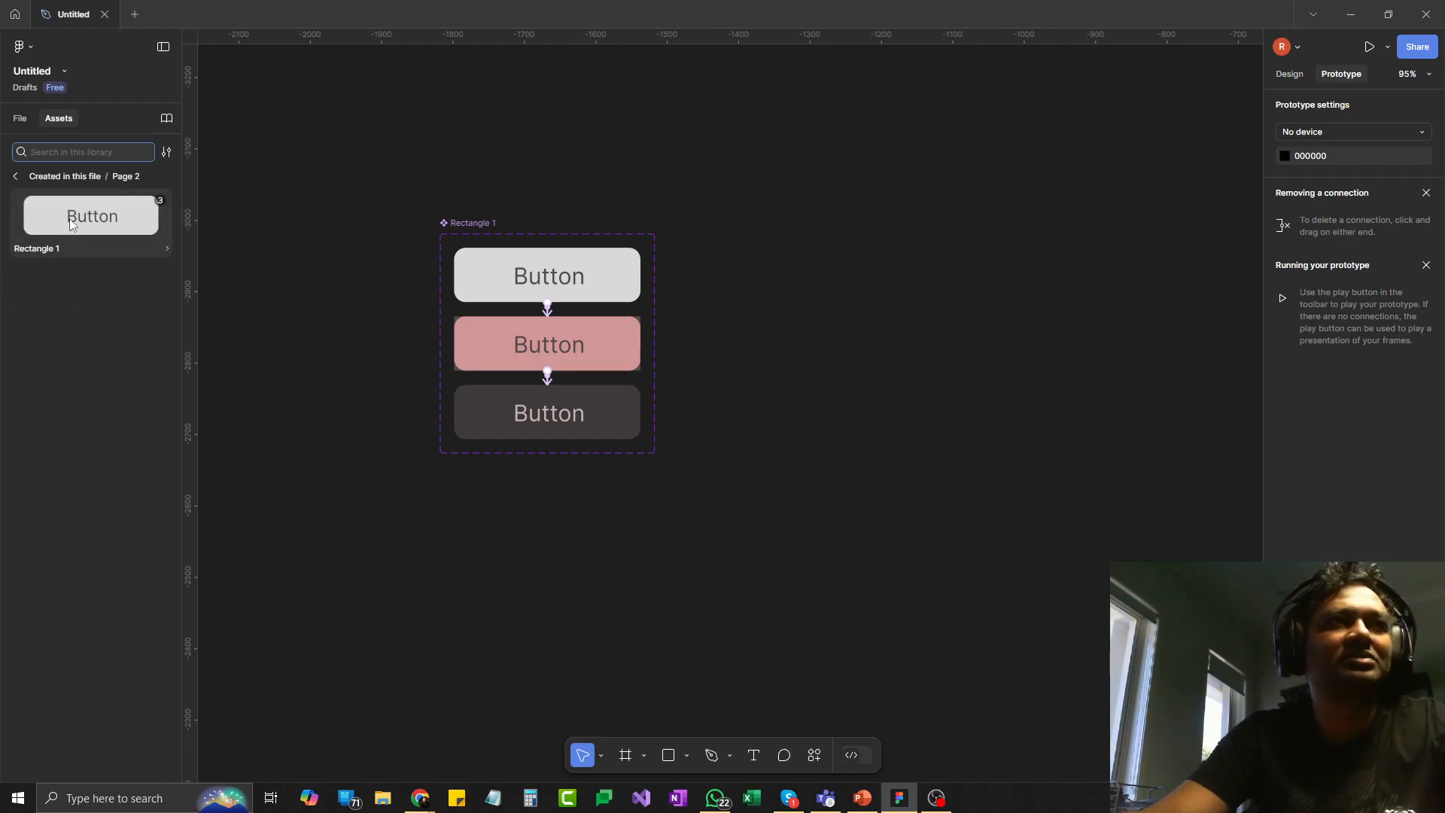
drag(86, 222, 788, 274)
click(821, 420)
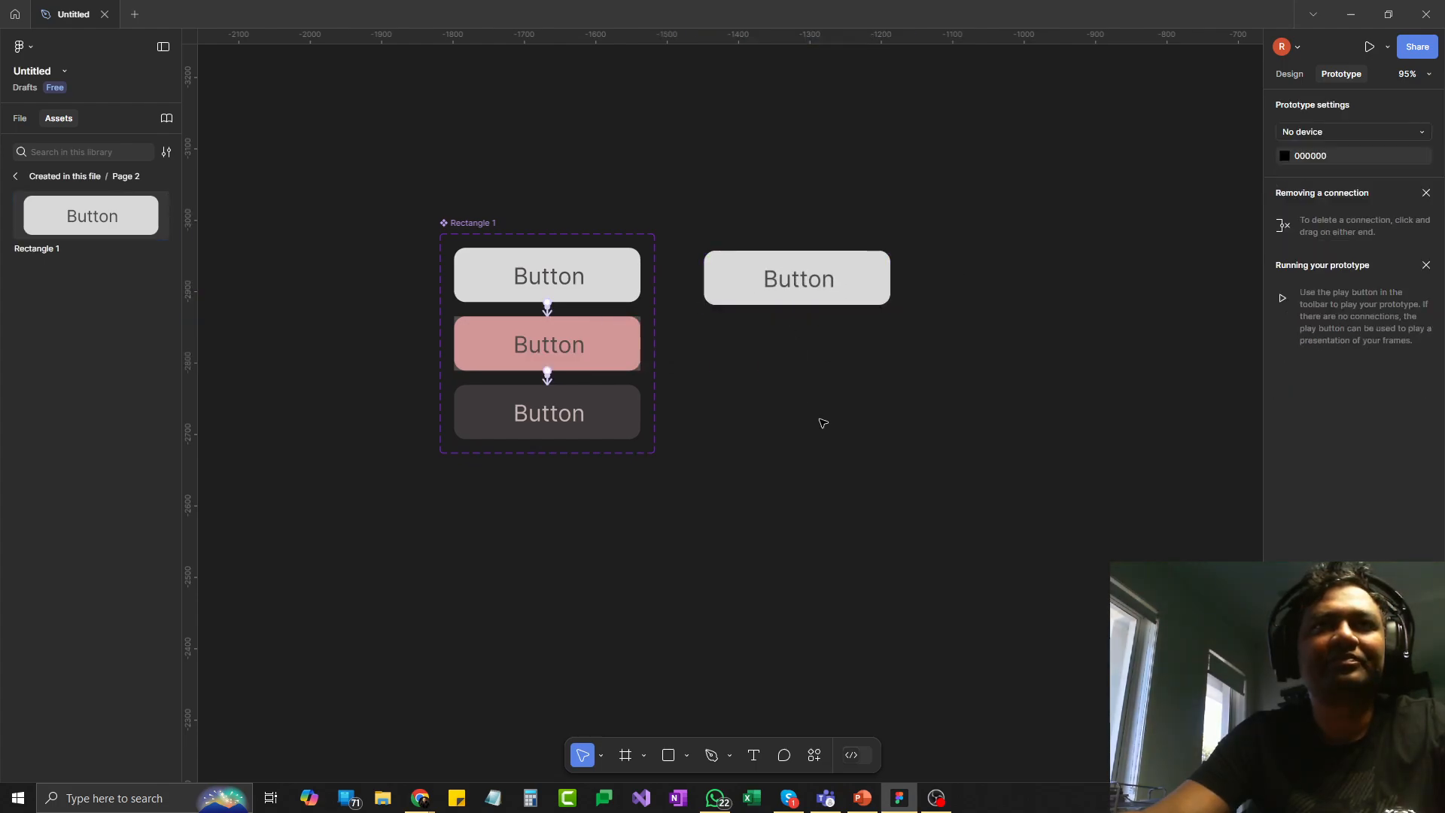
- Draw a frame just below the button instance, slightly wider than it, and move the instance into the middle of the frame
click(626, 755)
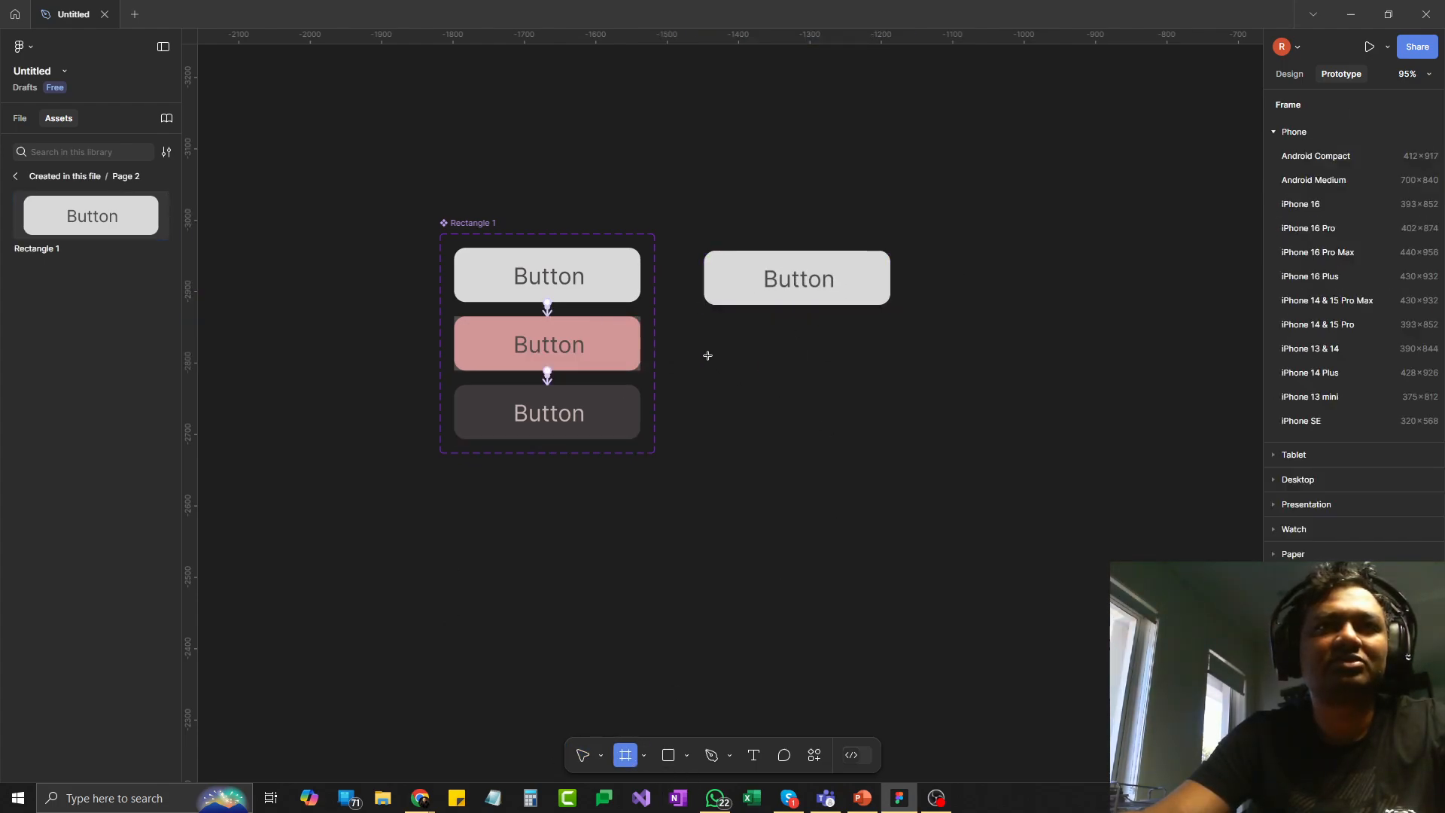
drag(704, 344, 952, 445)
click(797, 281)
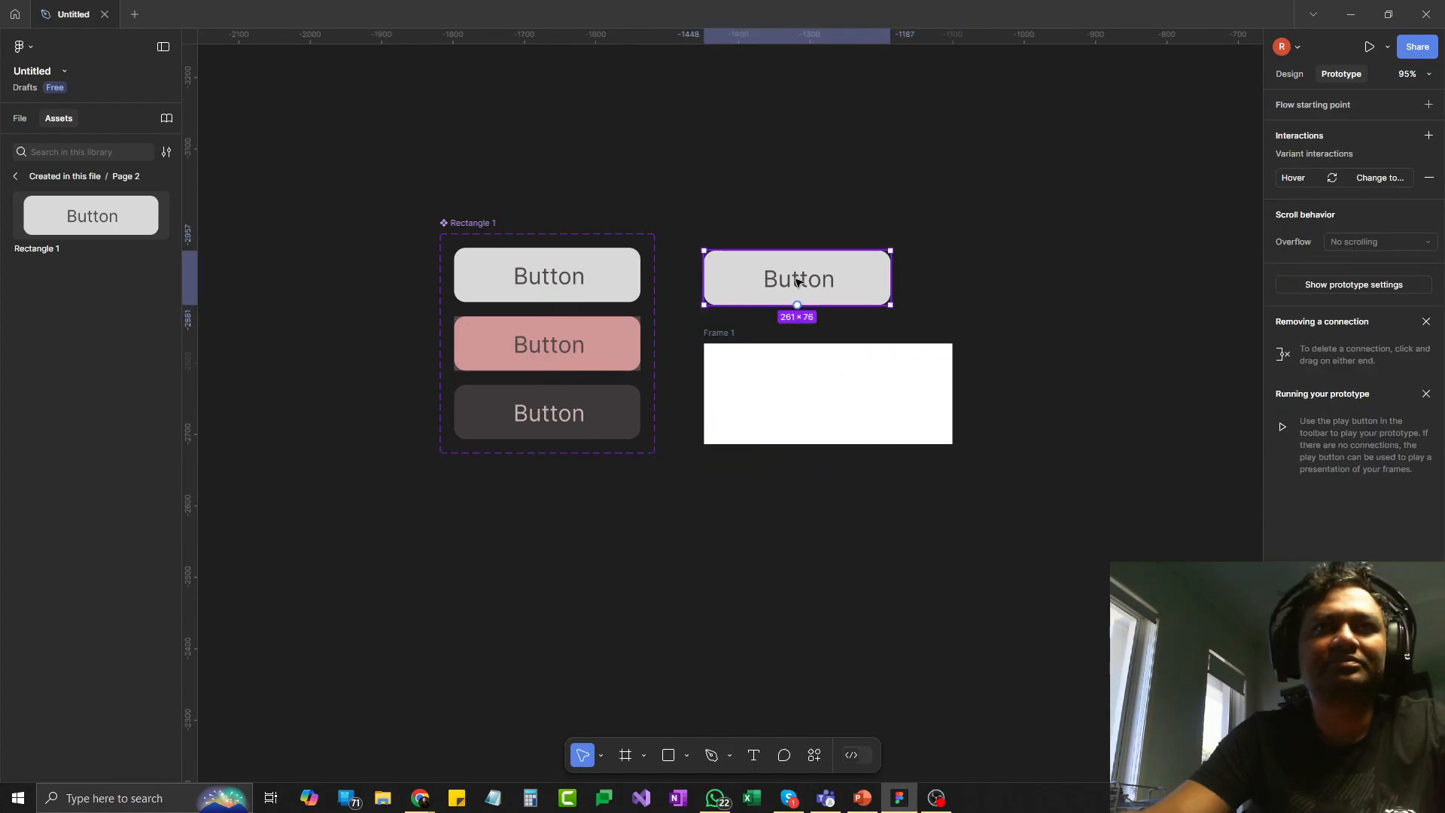
drag(797, 281, 831, 393)
click(462, 482)
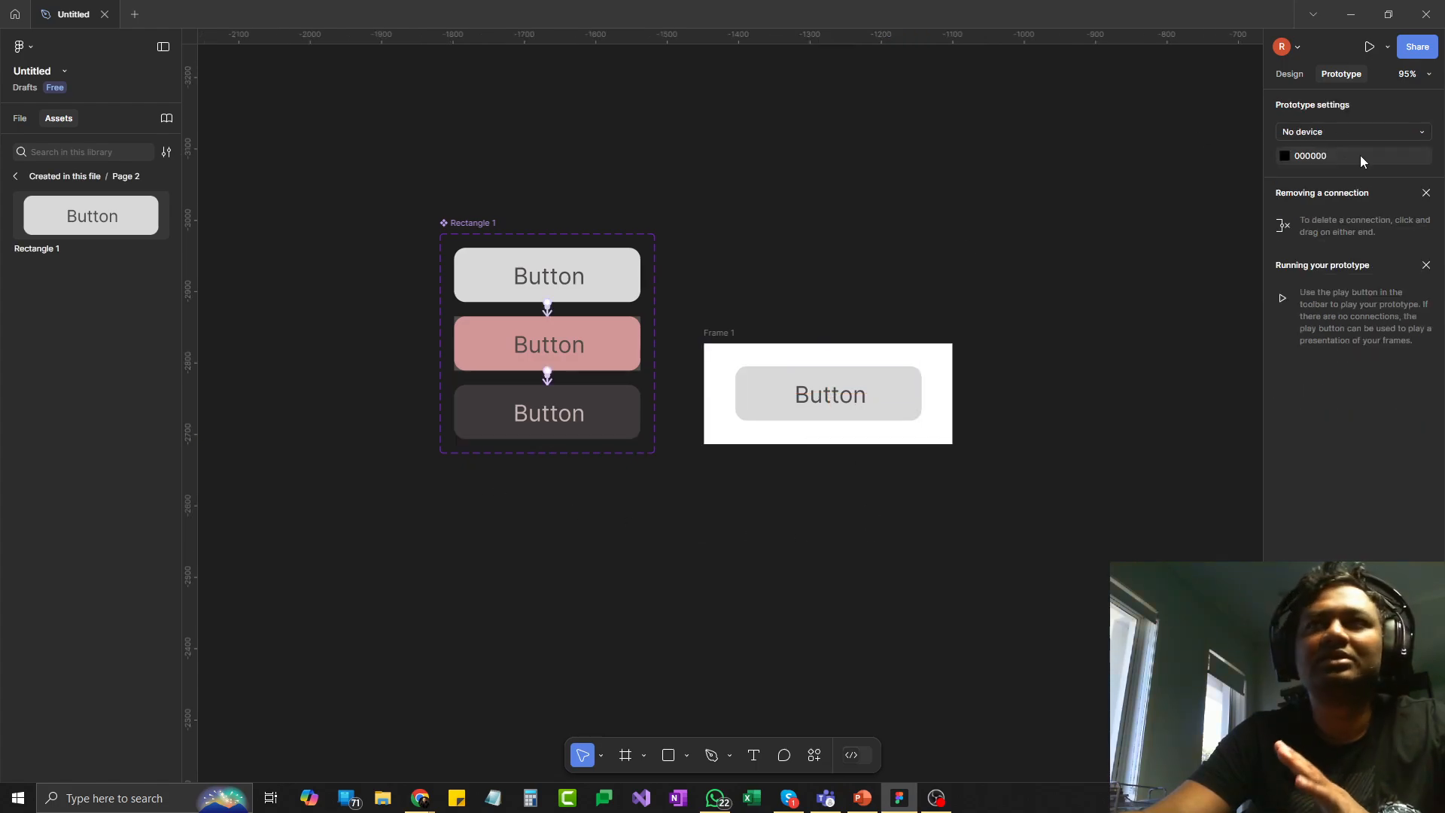
- Present the prototype and test the button's hover and press interactions by repeatedly hovering over and pressing it
click(1370, 48)
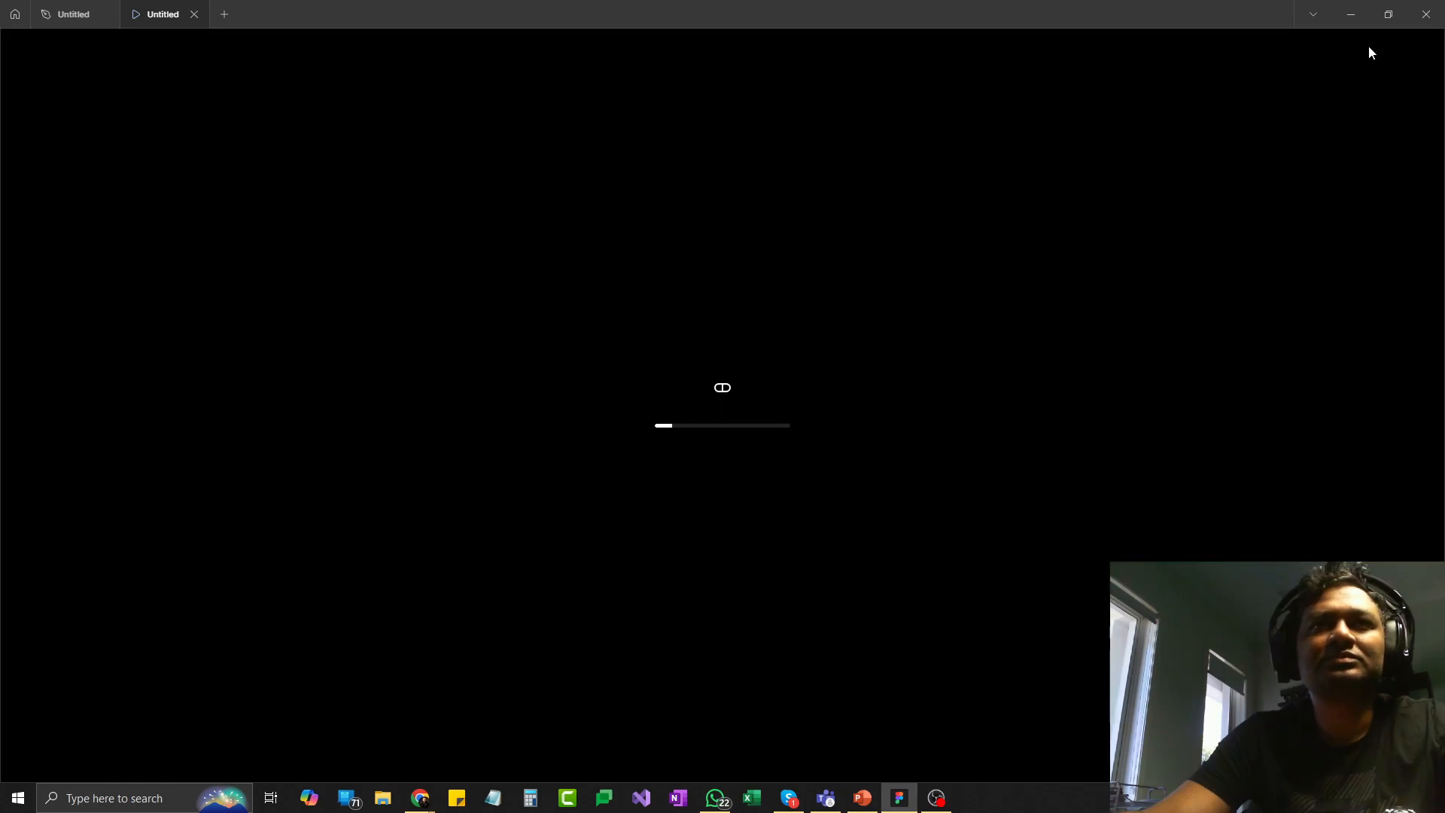
click(736, 398)
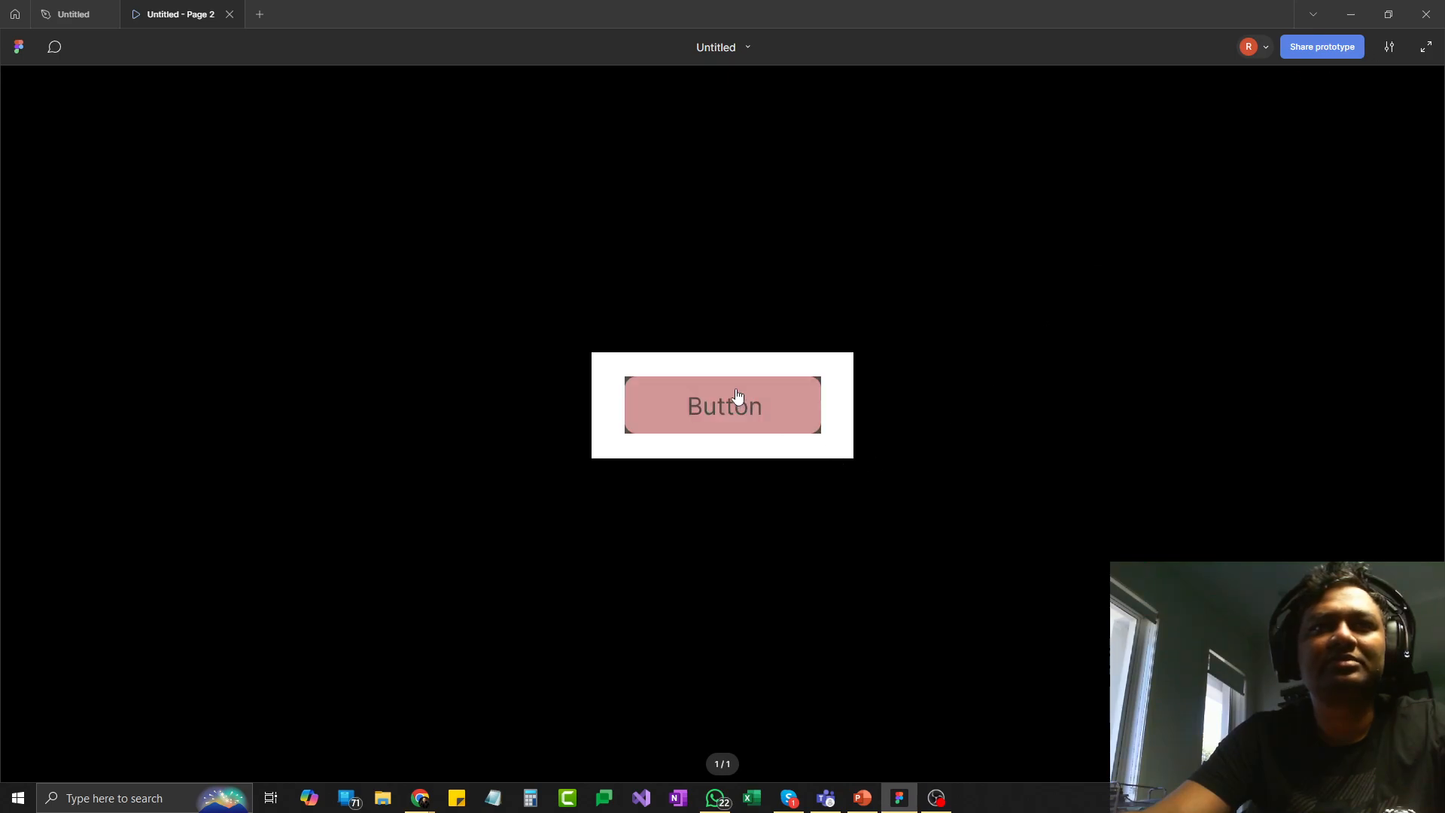
click(748, 404)
click(730, 406)
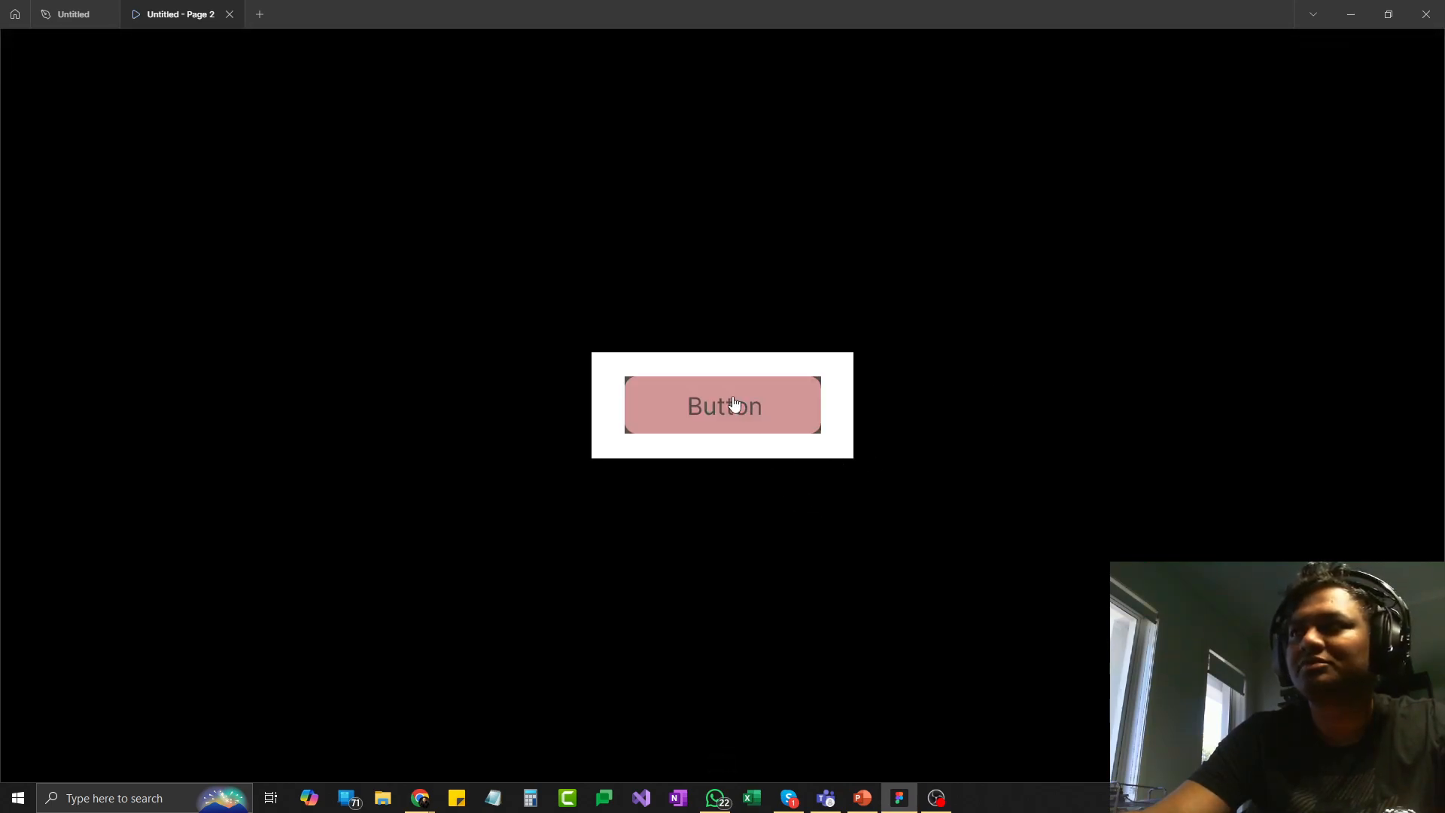
click(755, 413)
click(755, 413)
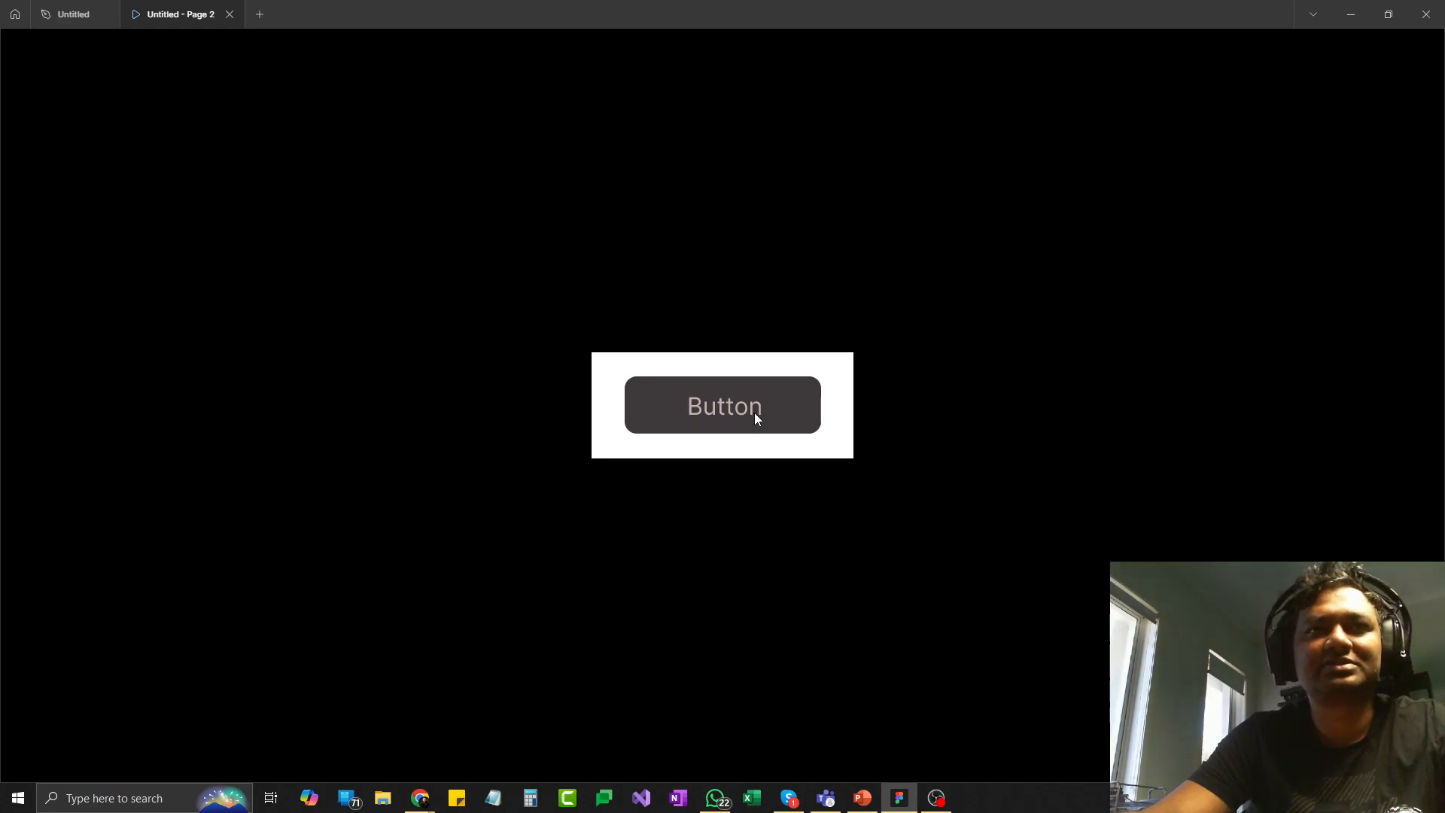
click(754, 412)
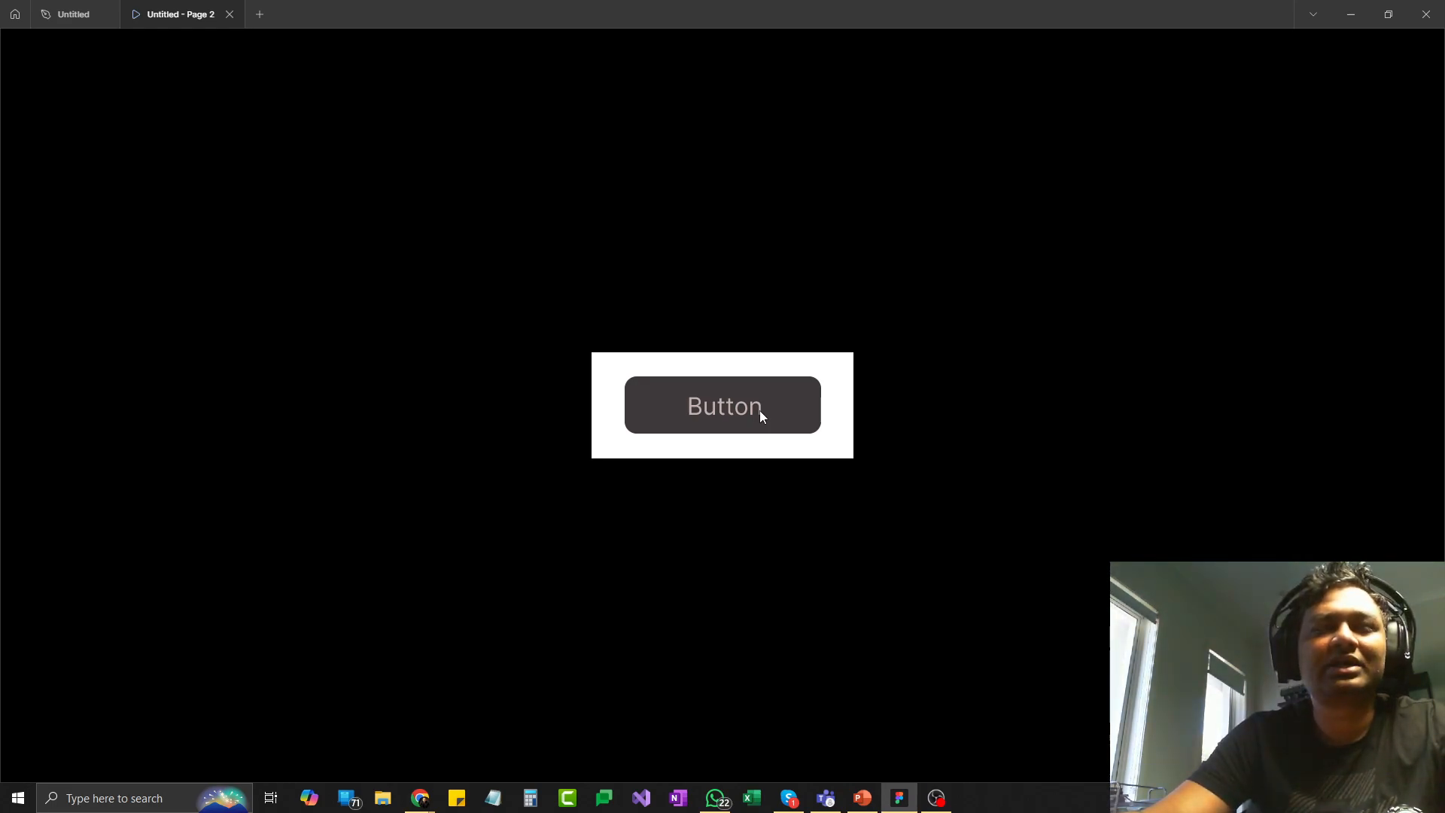
click(760, 413)
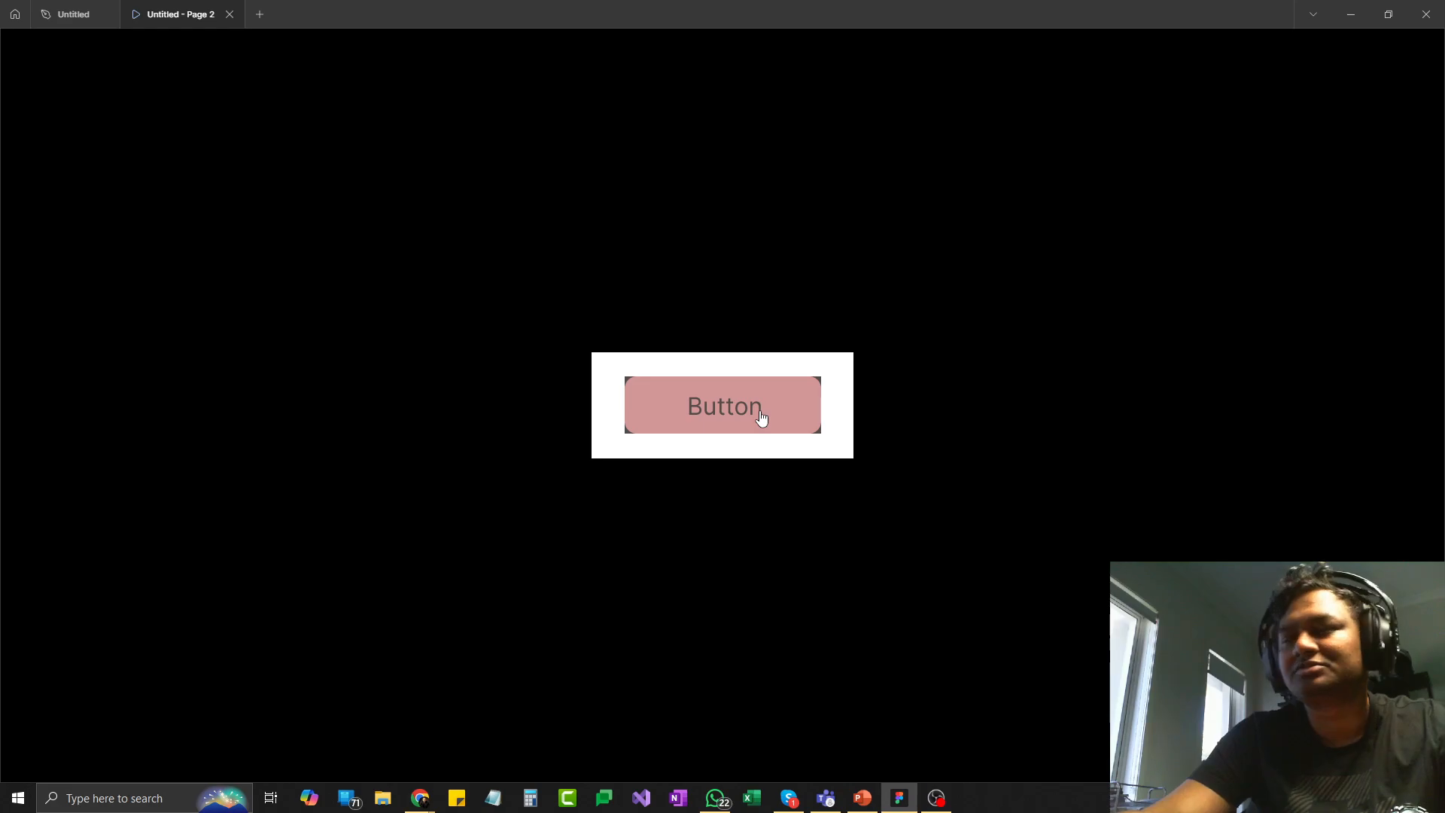
click(761, 412)
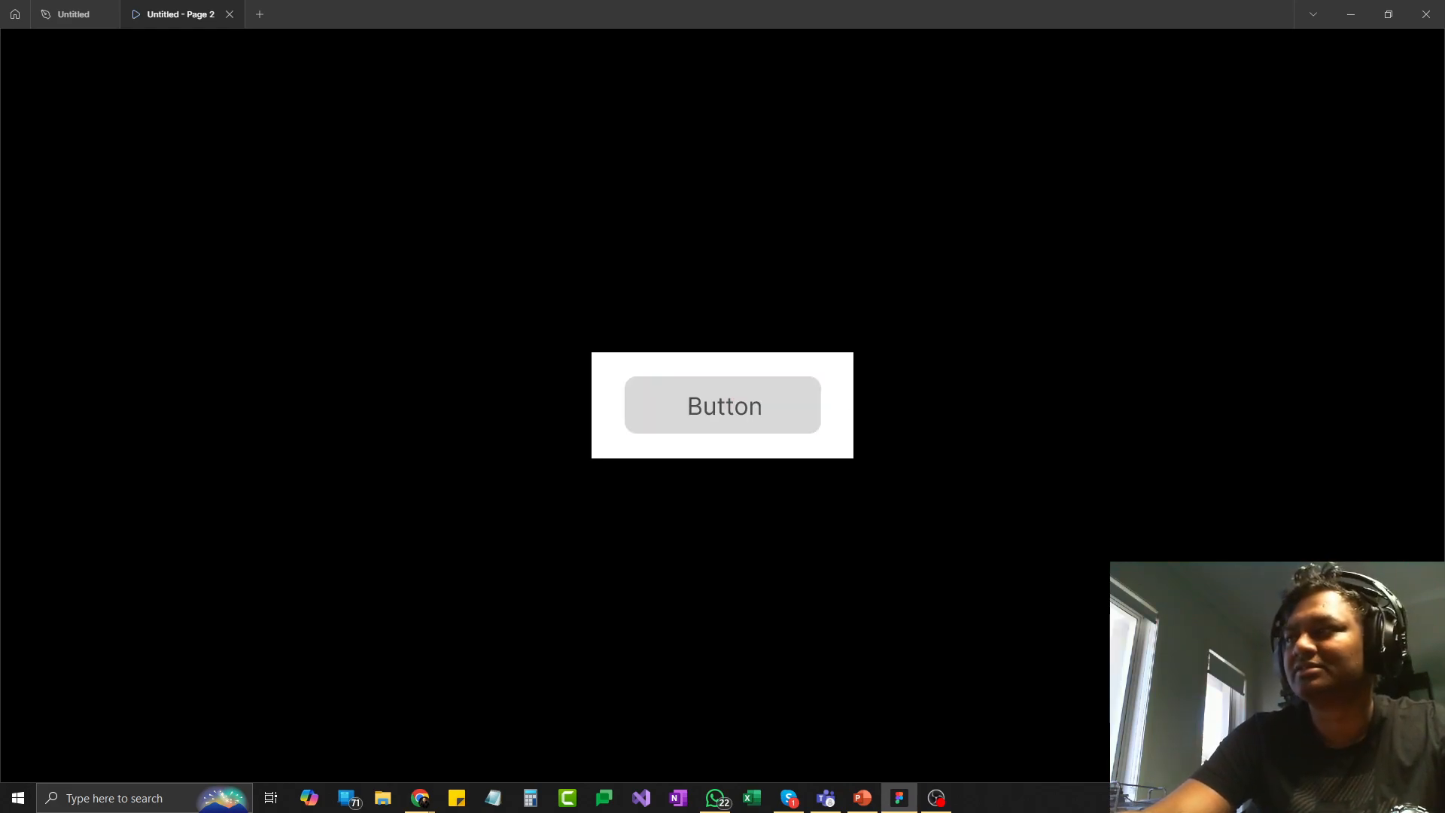